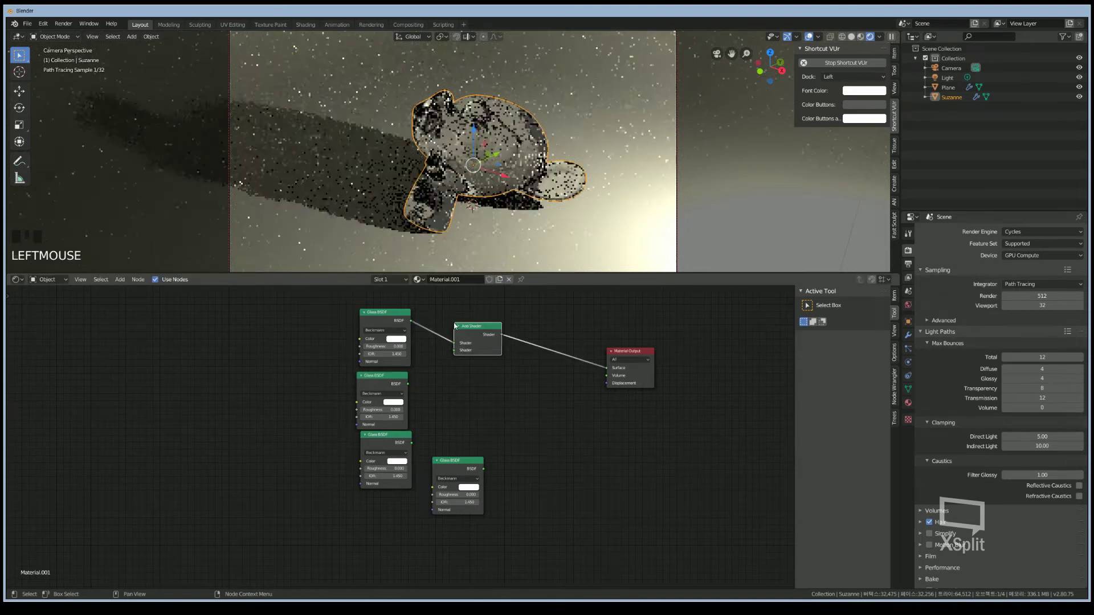
- Link the second Glass BSDF to the Add Shader, and combine that result with the third Glass BSDF through another Add Shader
alt+right_drag(379, 393, 473, 337)
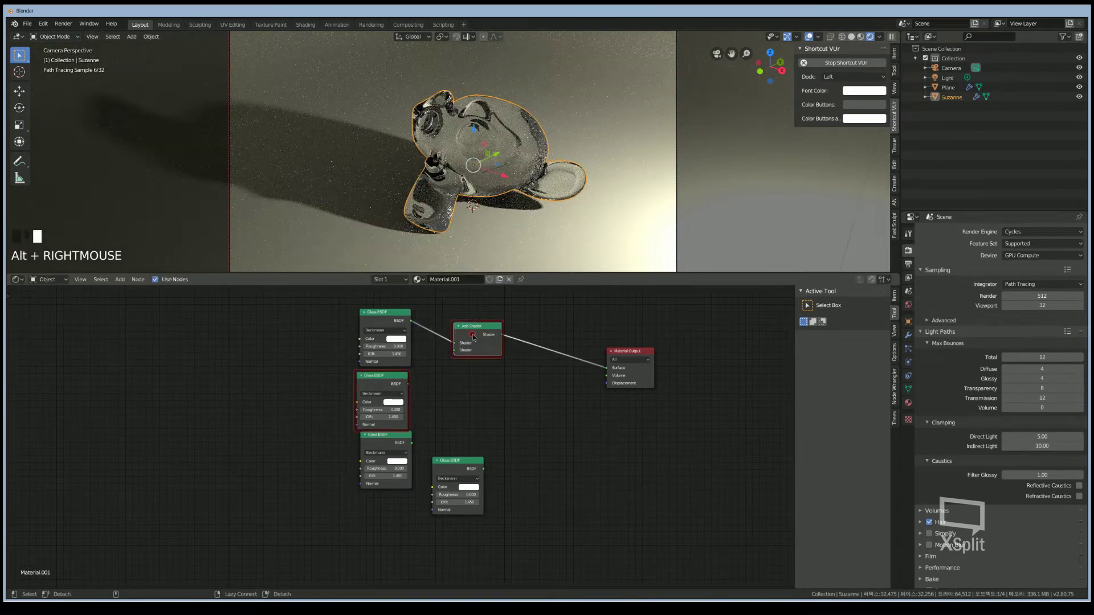
ctrl+shift+right_drag(392, 444, 482, 349)
click(553, 386)
key(shift+s)
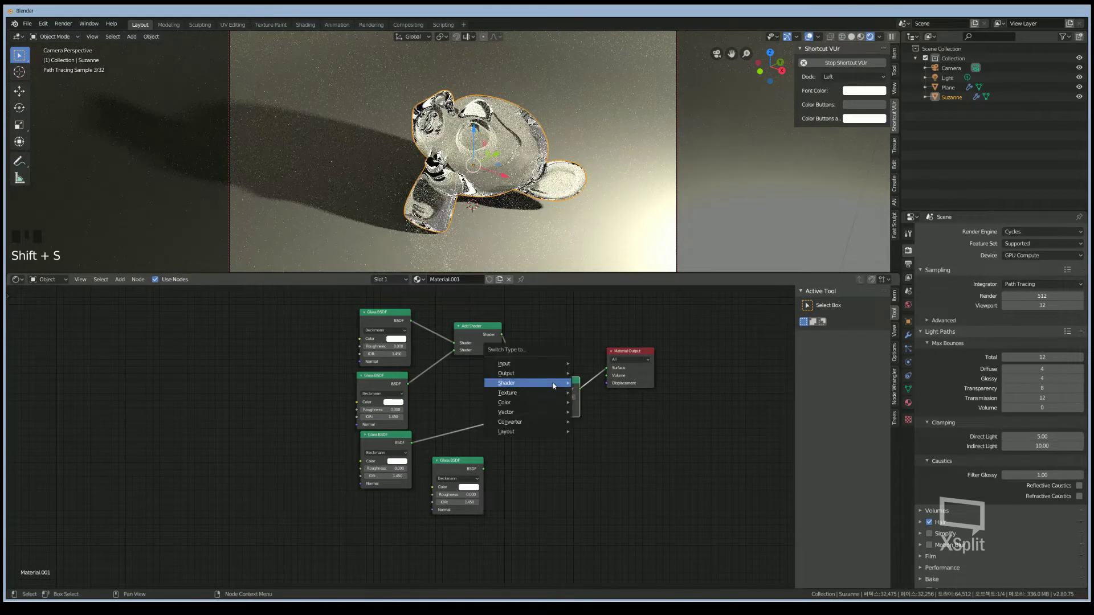
mouse_move(553, 385)
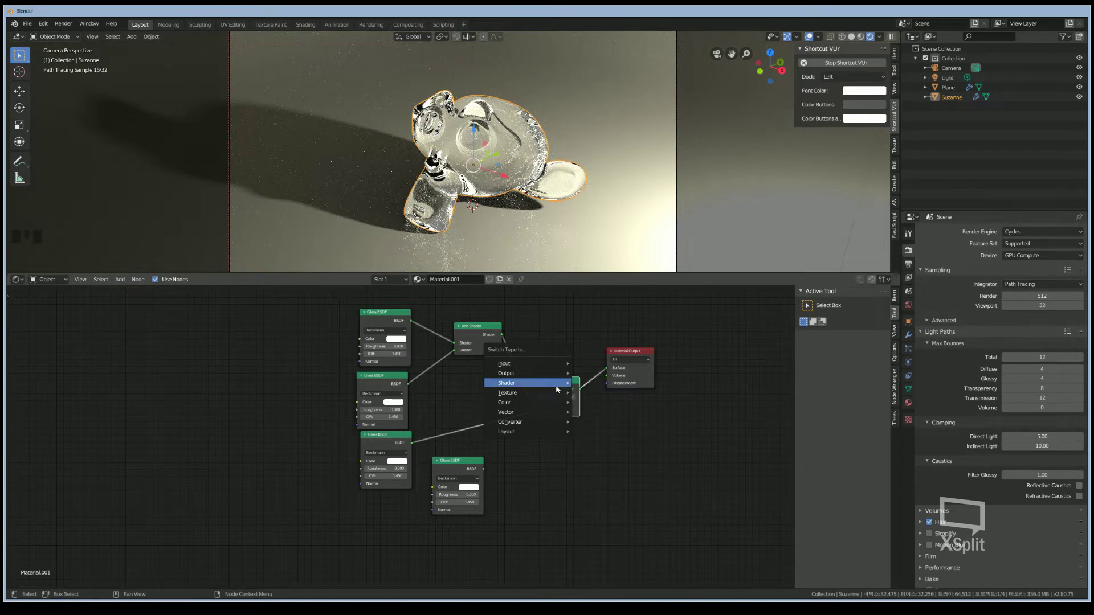
click(597, 384)
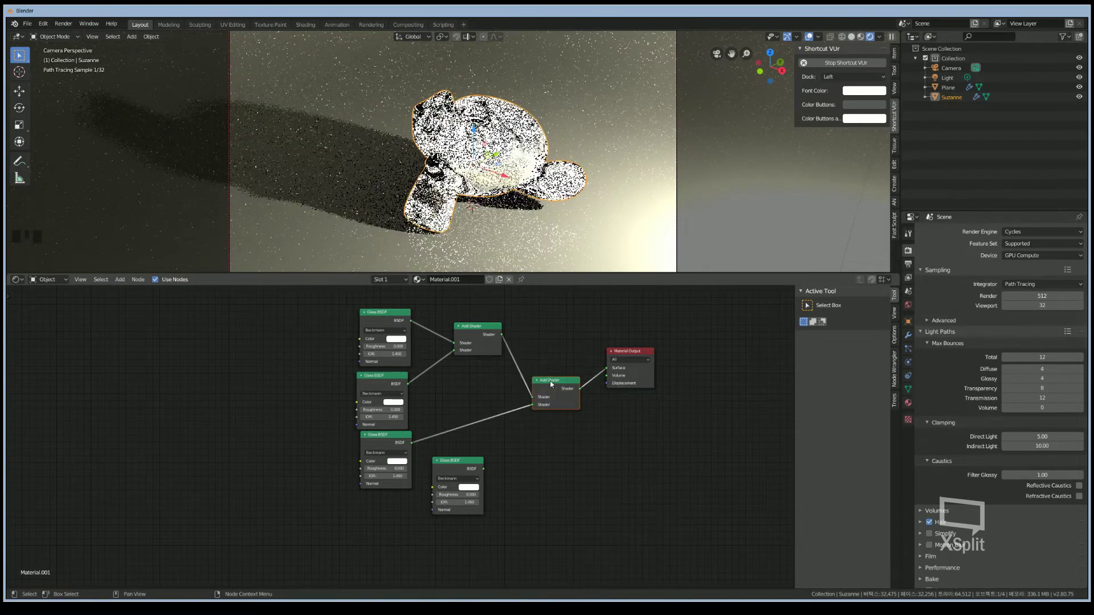
- Place the second Add Shader between the first Add Shader and the Material Output, slightly below both
click(497, 358)
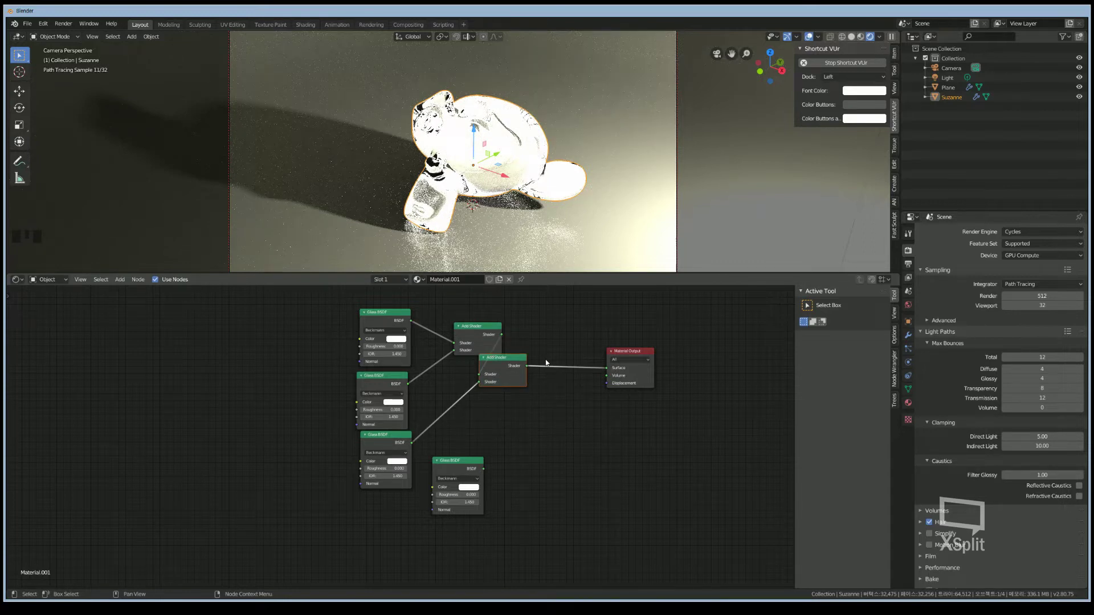
click(558, 405)
drag(497, 360, 549, 393)
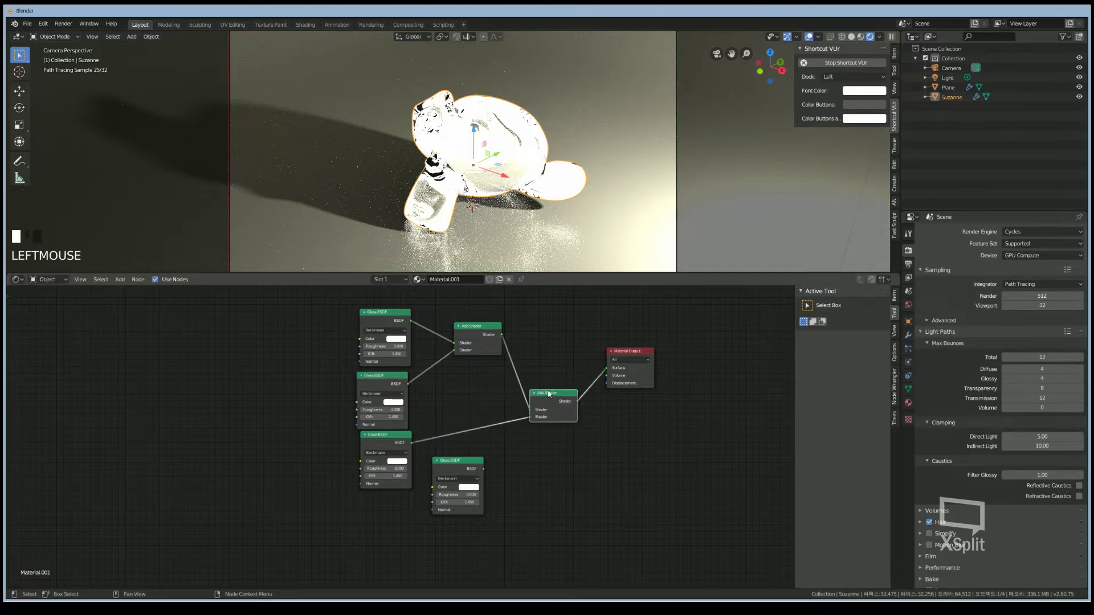
- Make the first Glass BSDF pure red by setting its colour's green and blue values to 0
click(400, 341)
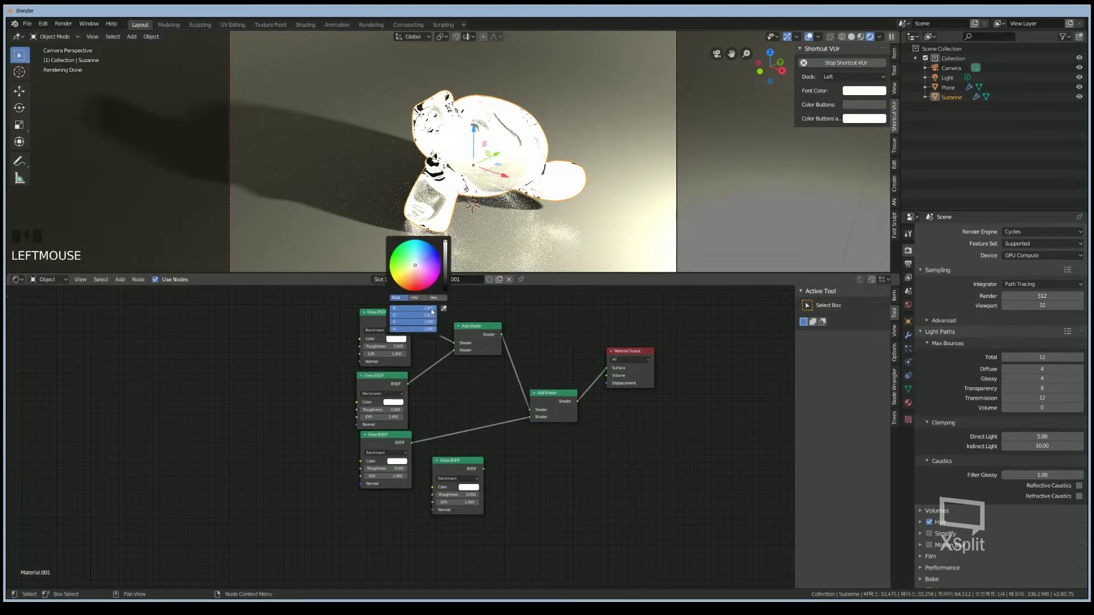
drag(433, 315, 405, 320)
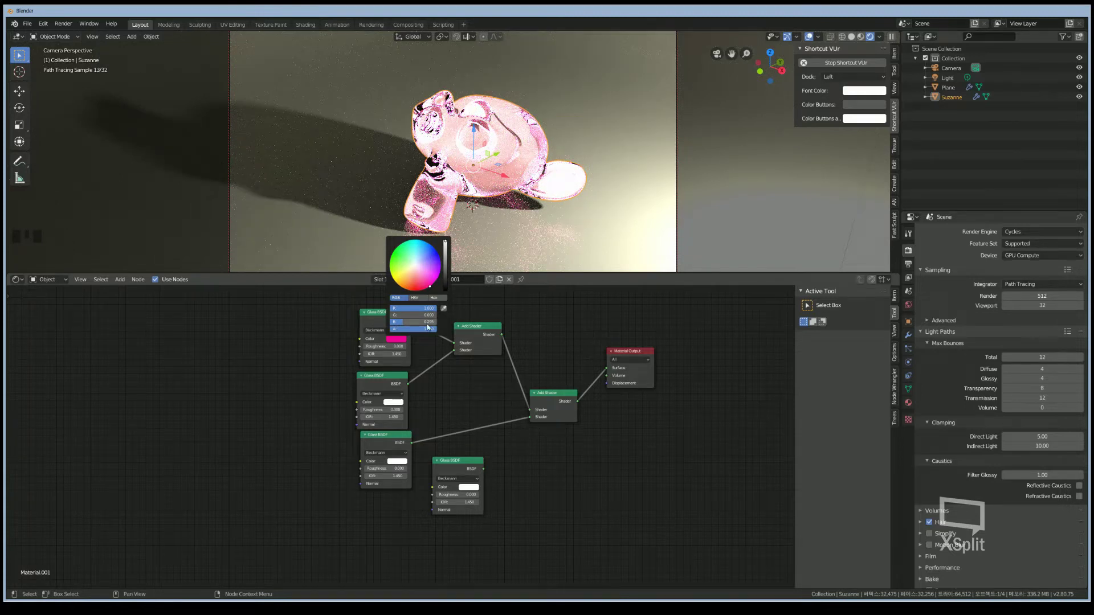
drag(404, 321, 390, 322)
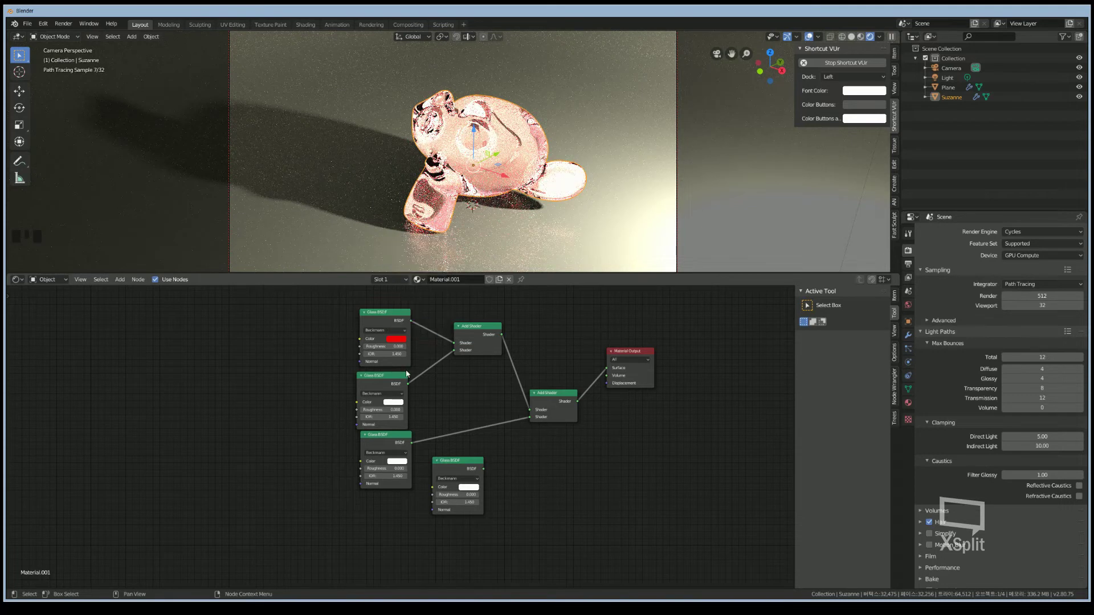
- Make the second Glass BSDF pure green by setting its colour's red and blue values to 0
click(393, 403)
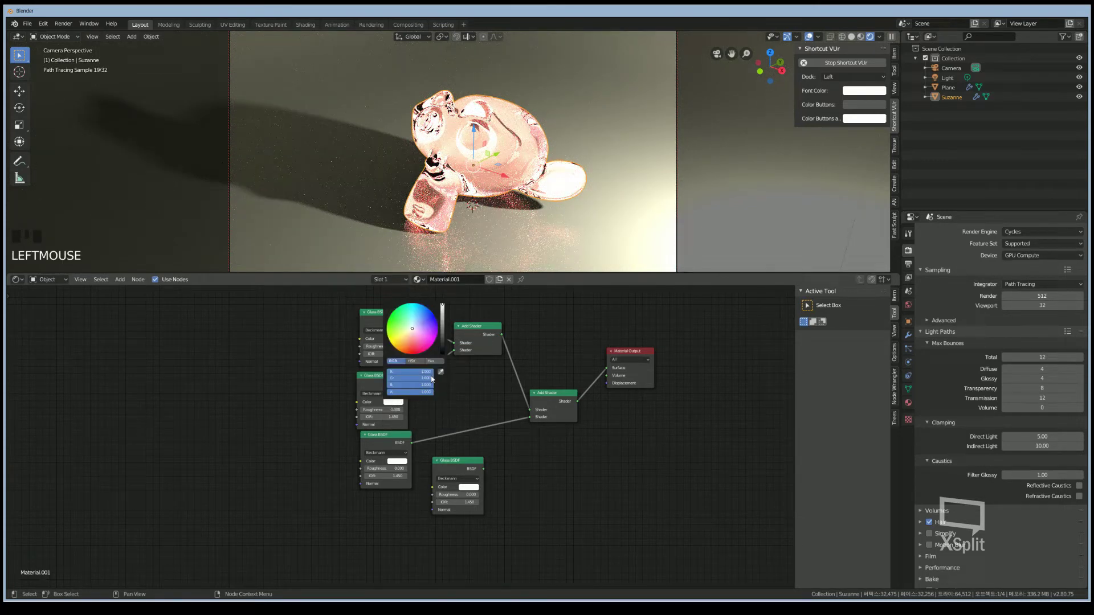
drag(426, 372, 390, 371)
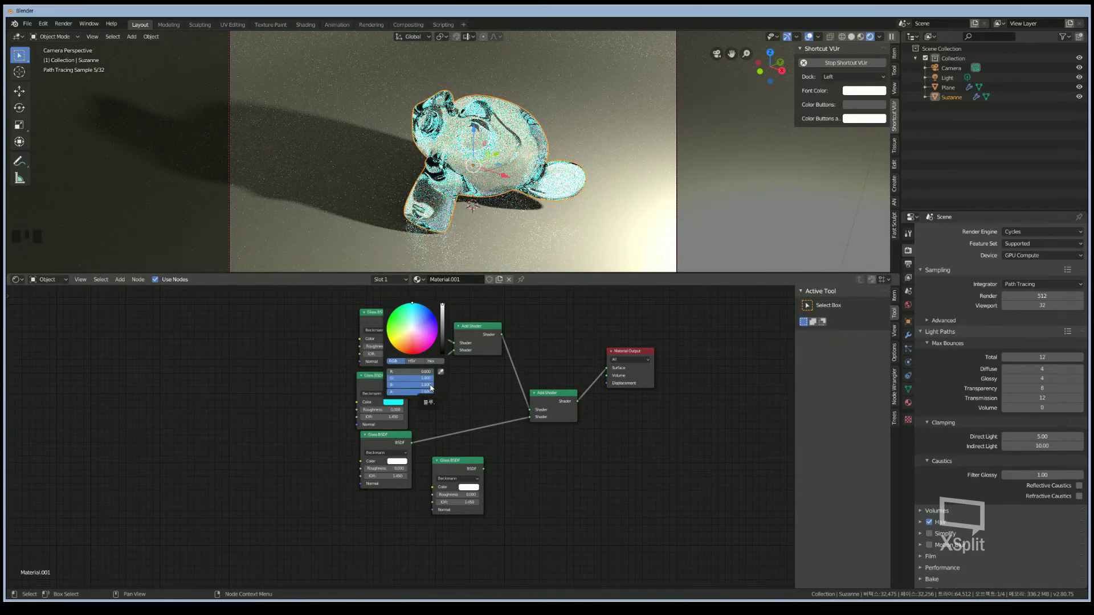
drag(426, 384, 390, 384)
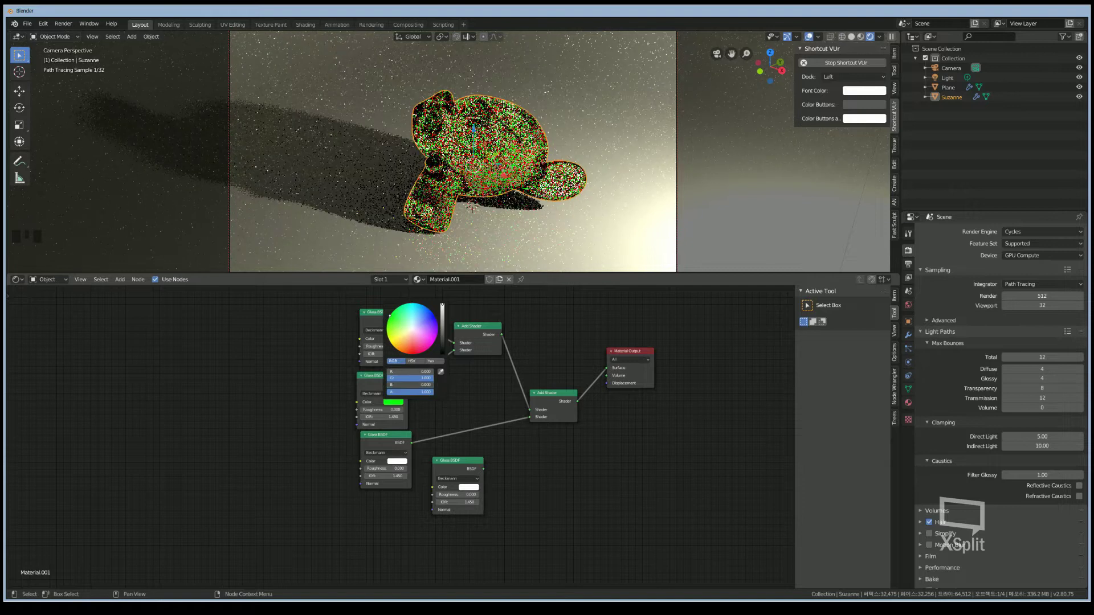
click(472, 395)
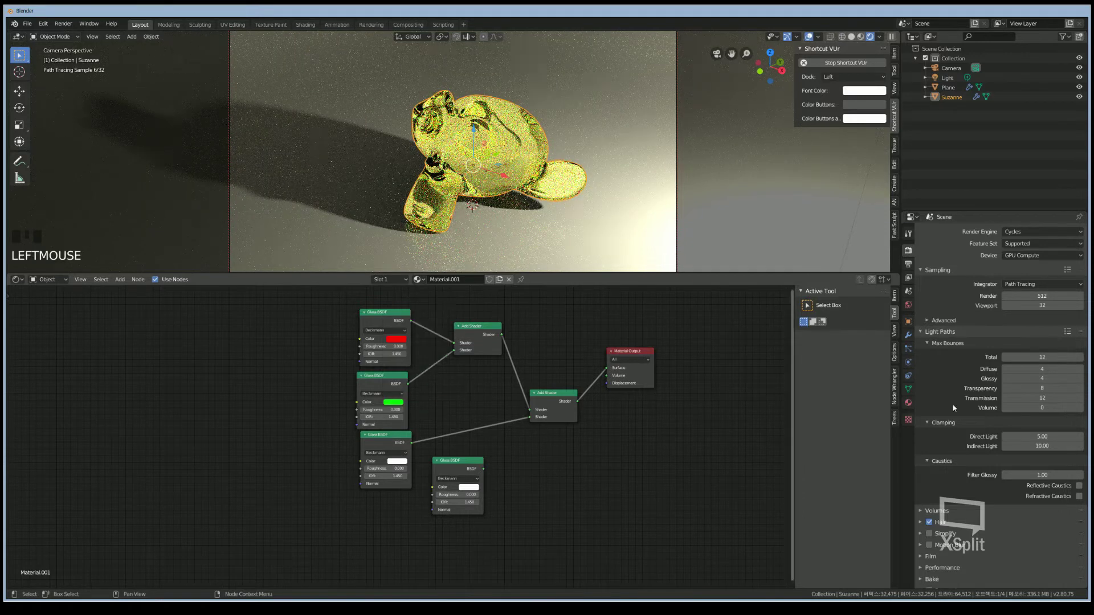
- Set the render sample count to 64
click(1054, 294)
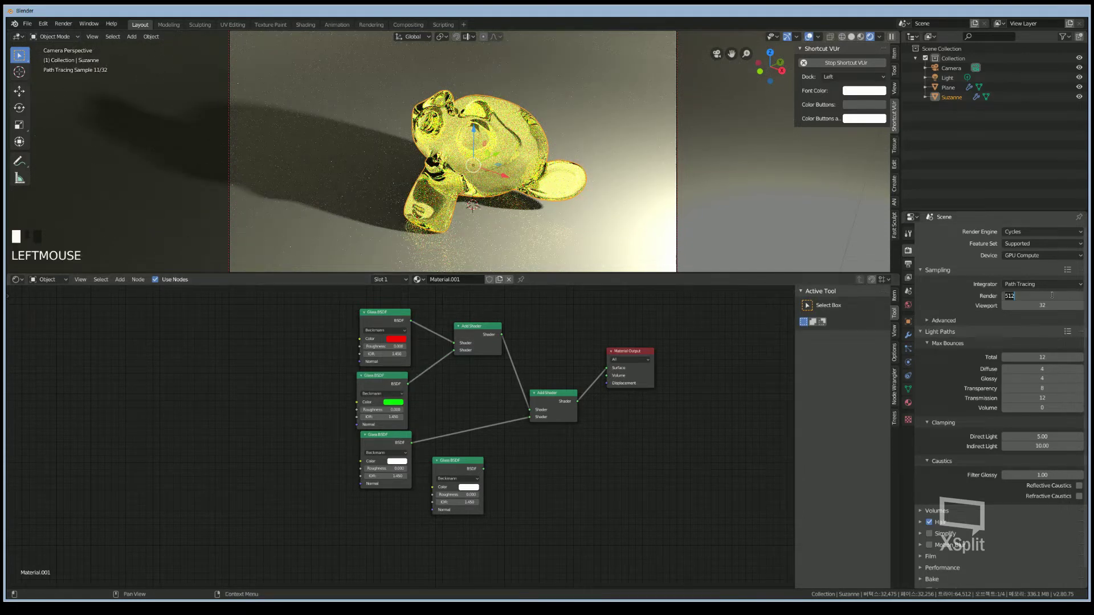
text(64)
key(KP_Enter)
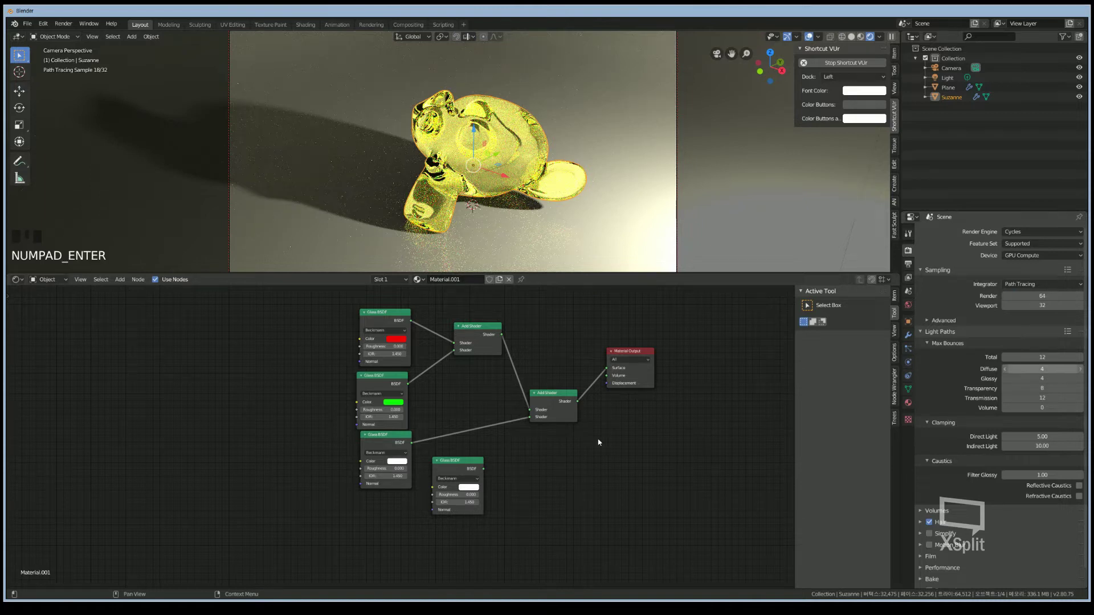
- Make the third Glass BSDF pure blue by setting its colour's red and green values to 0
click(397, 461)
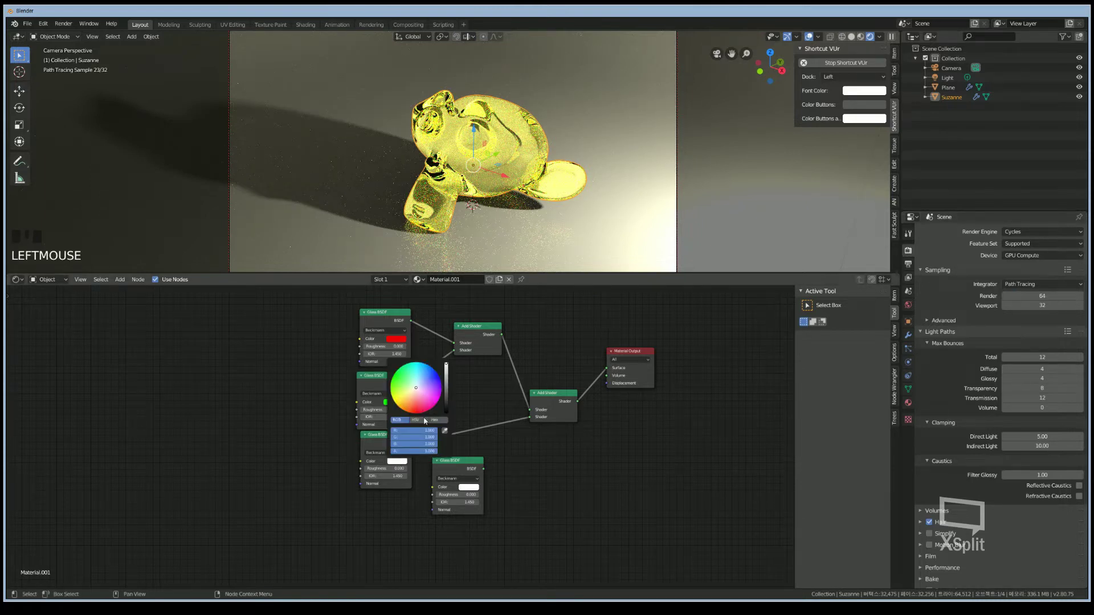
click(399, 463)
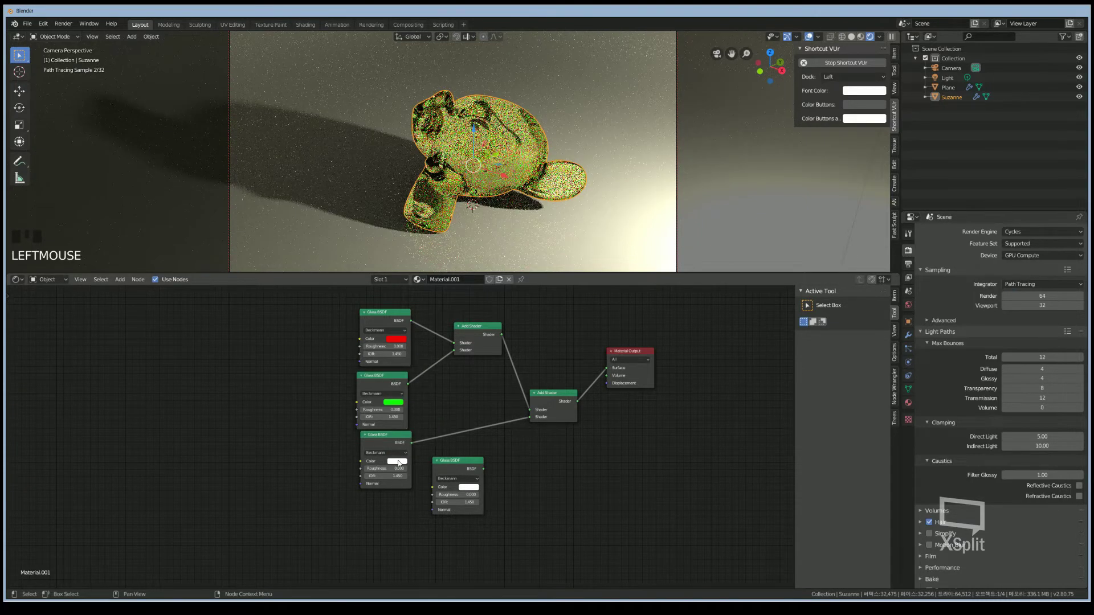
click(399, 463)
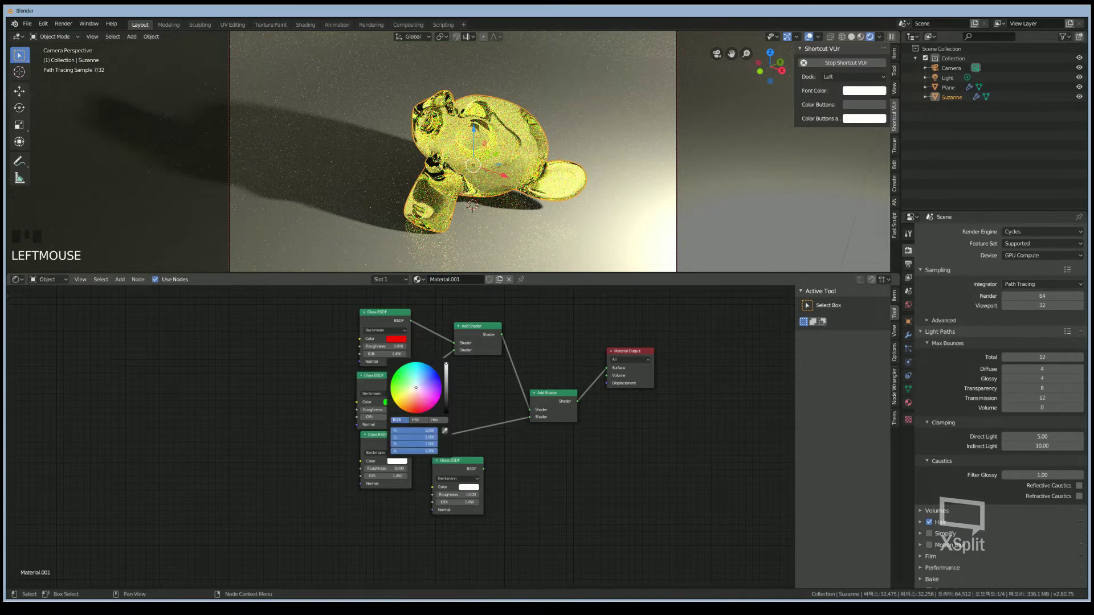
drag(427, 431, 393, 438)
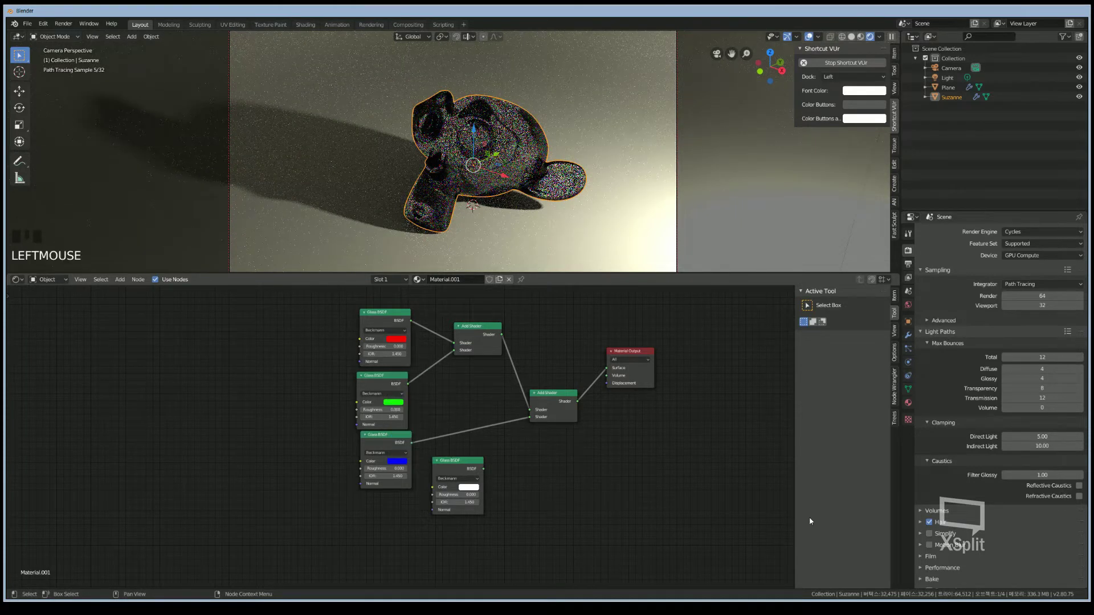
- Set the direct light clamping to 0
click(1048, 435)
text(0)
key(KP_Enter)
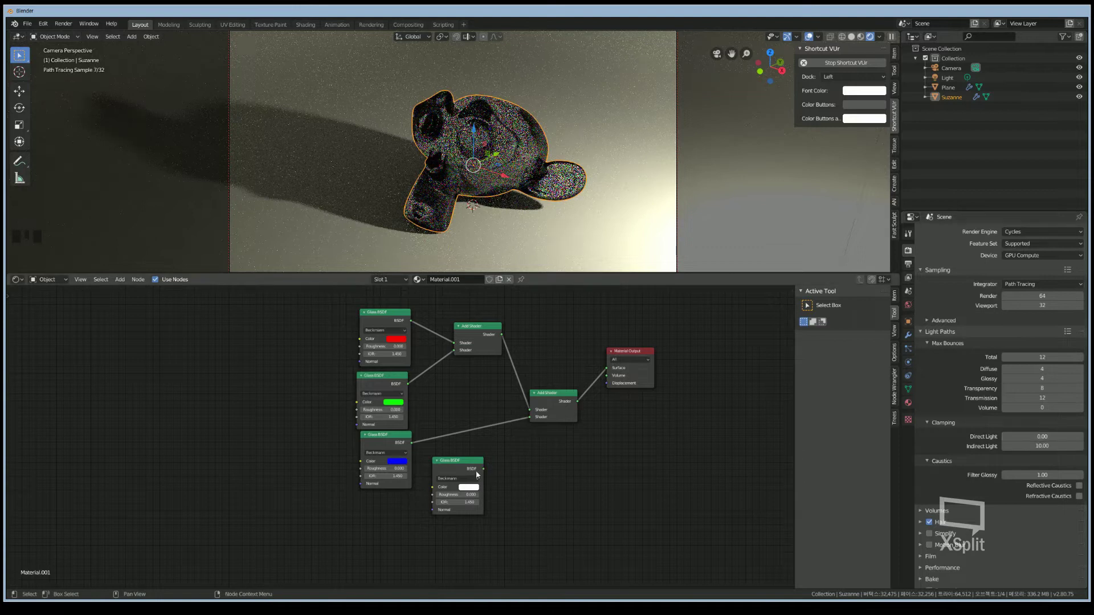
- Combine the second Add Shader with the white Glass BSDF through a Mix Shader, and space out the Material Output and white Glass nodes
ctrl+shift+right_drag(476, 471, 558, 404)
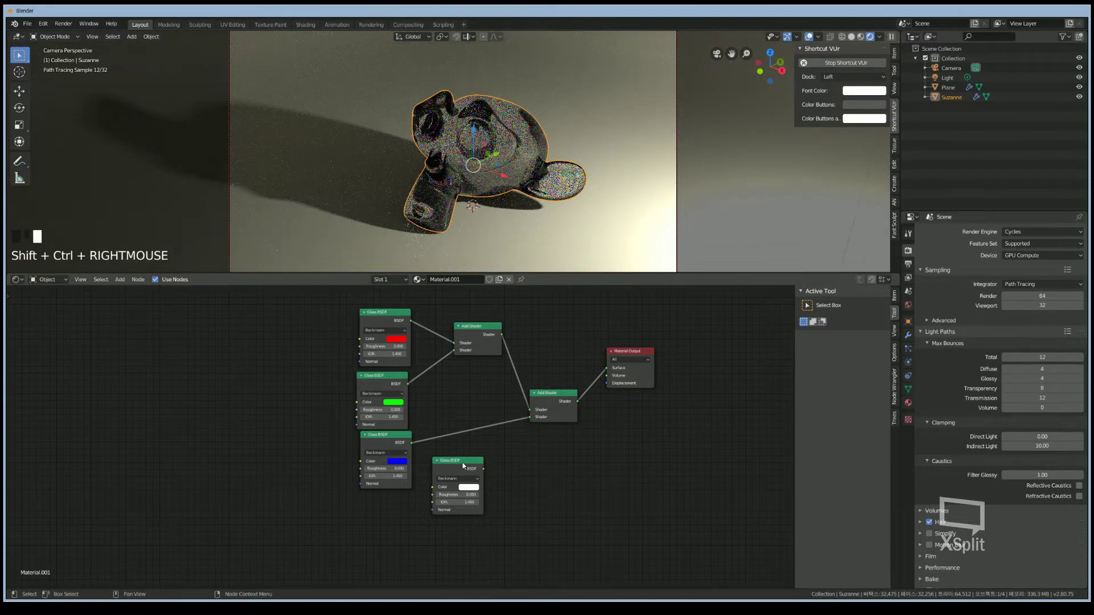
ctrl+shift+right_drag(483, 467, 558, 416)
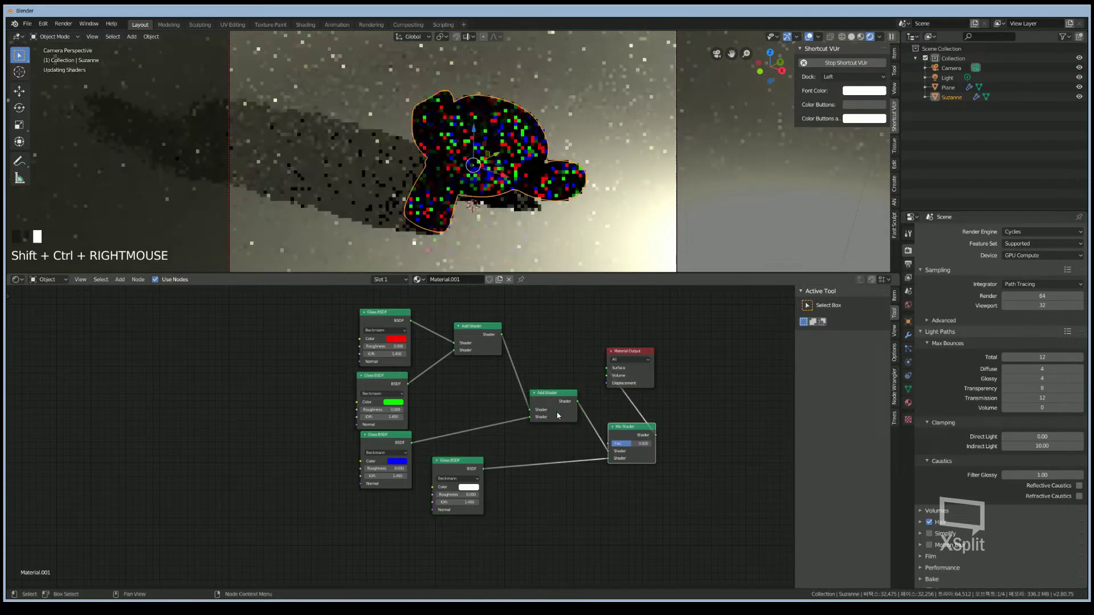
drag(667, 356, 712, 363)
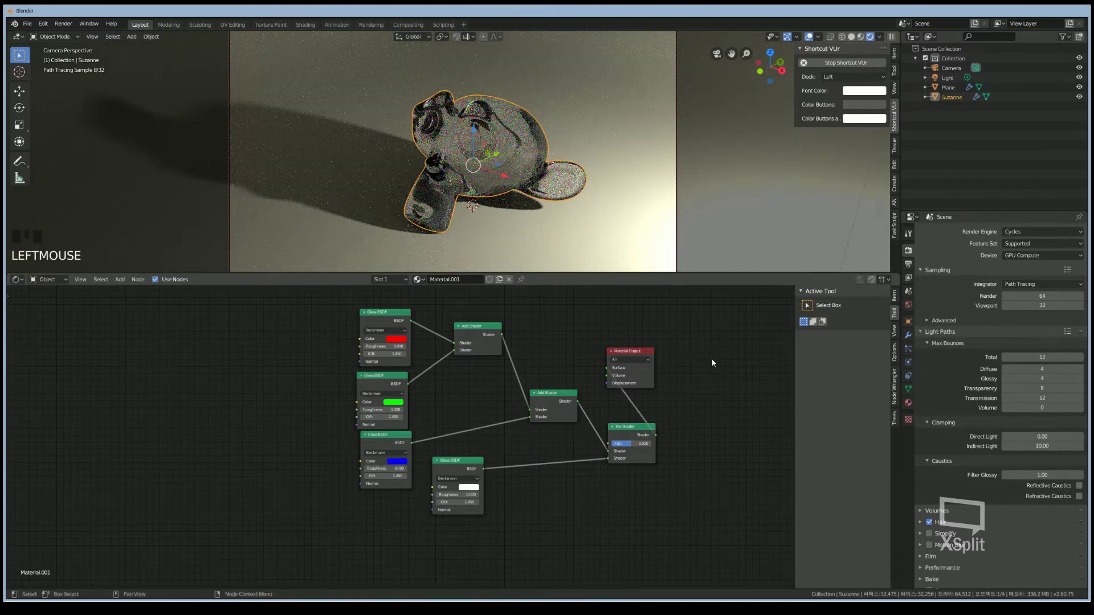
click(629, 354)
drag(629, 355, 747, 411)
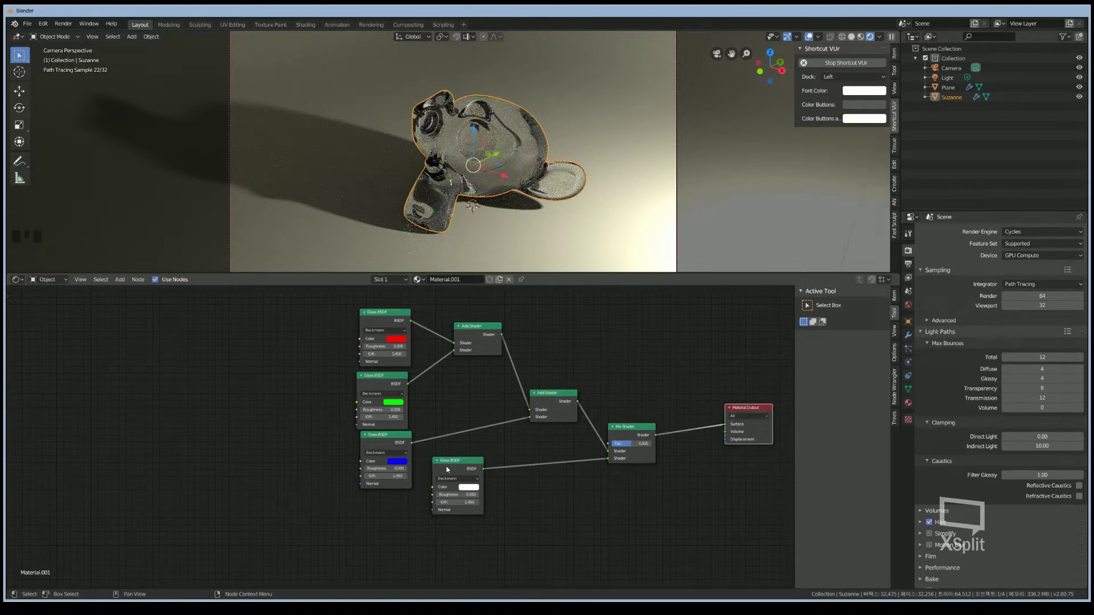
drag(454, 466, 564, 469)
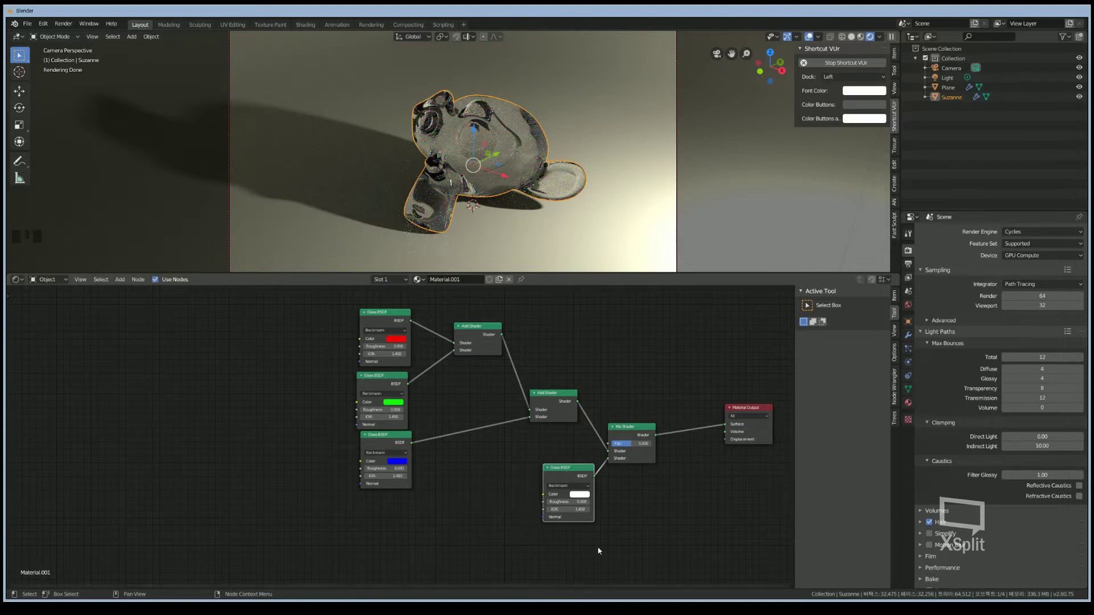
- Add a Light Path node beside the white Glass BSDF and connect its Is Transmission Ray output to the Mix Shader's Fac
key(shift+a)
mouse_move(641, 526)
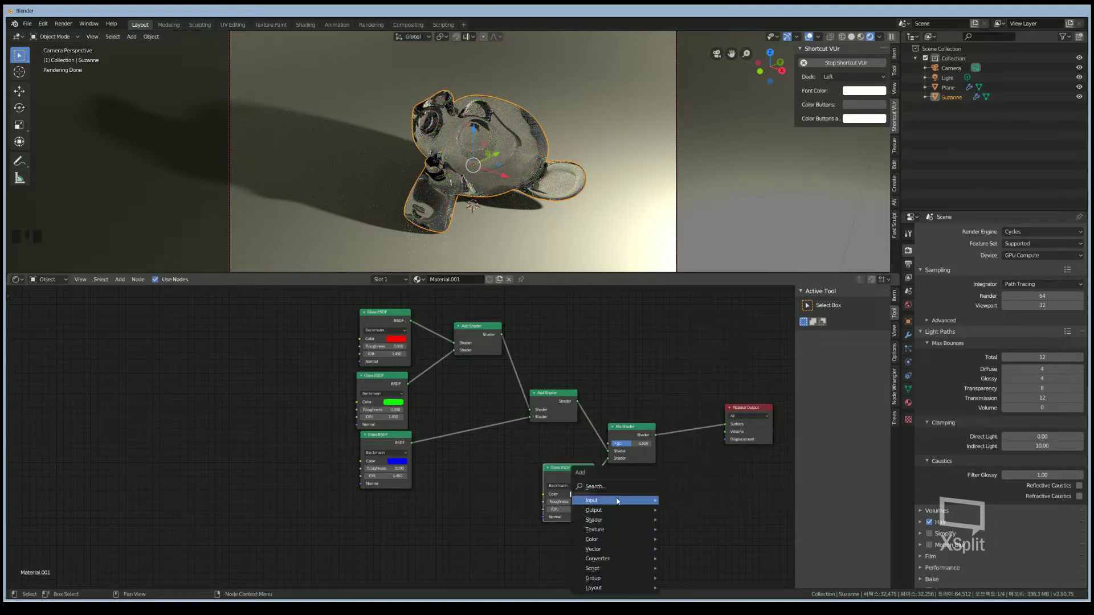
mouse_move(644, 500)
click(688, 415)
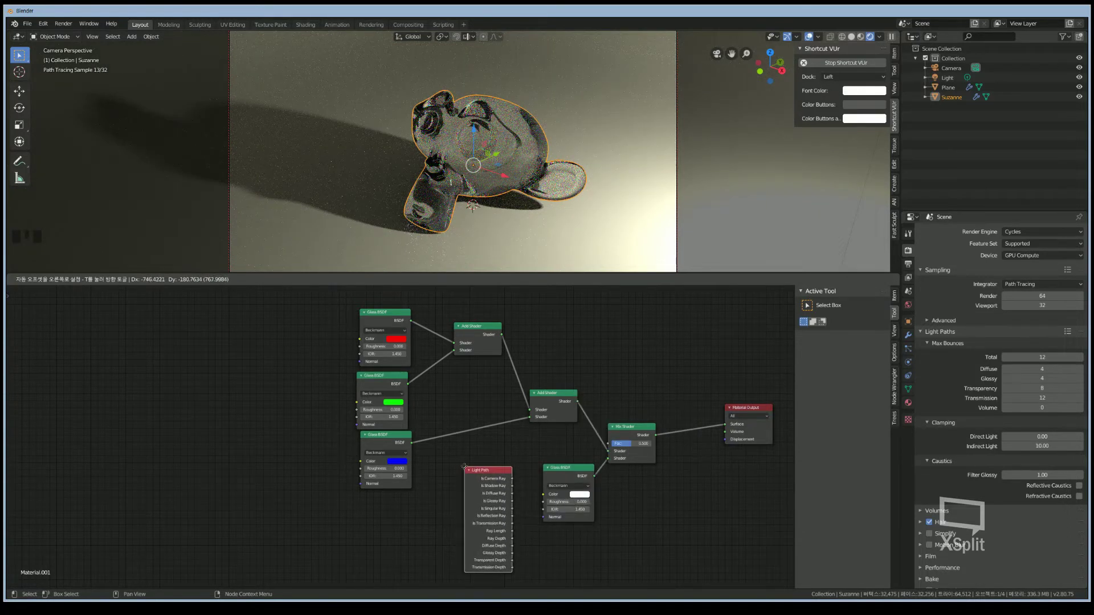
click(505, 511)
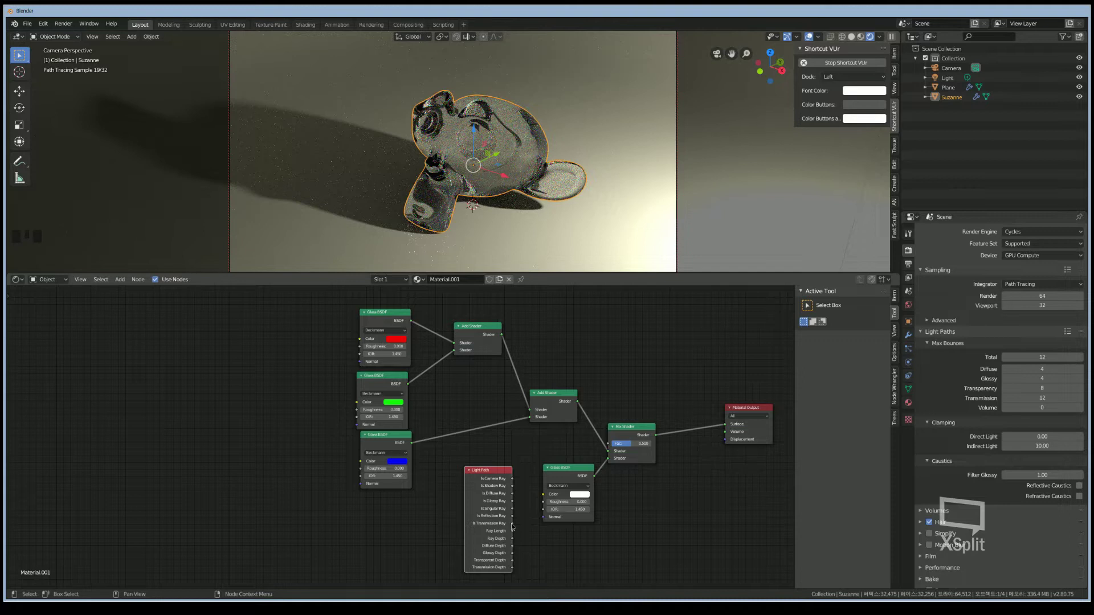
drag(513, 525, 608, 443)
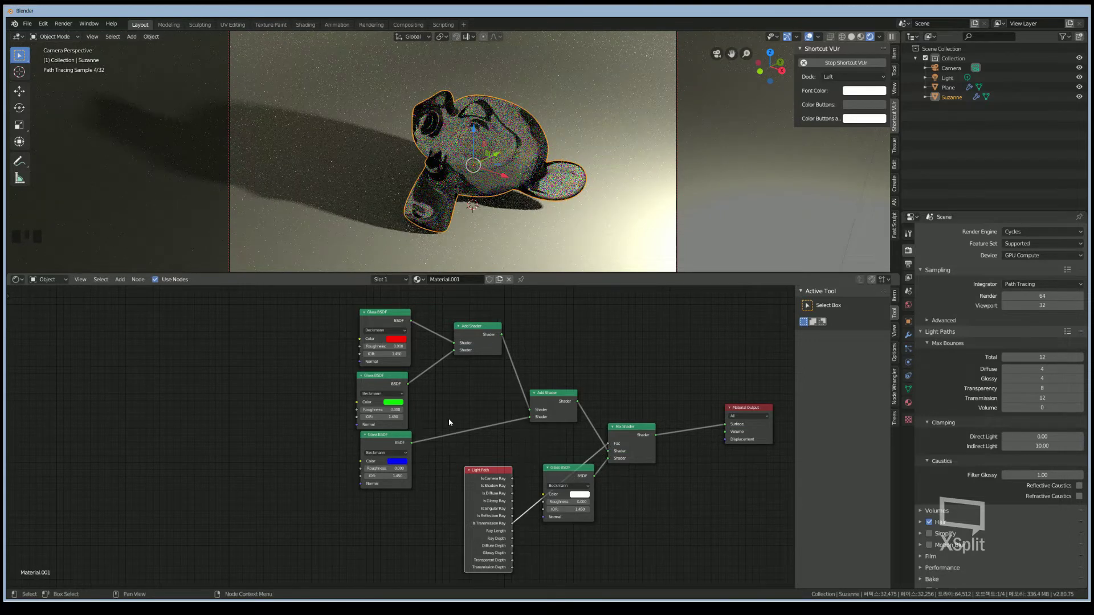
- Add a Value node in the free space before the coloured Glass BSDF nodes
scroll(449, 422, down, 2)
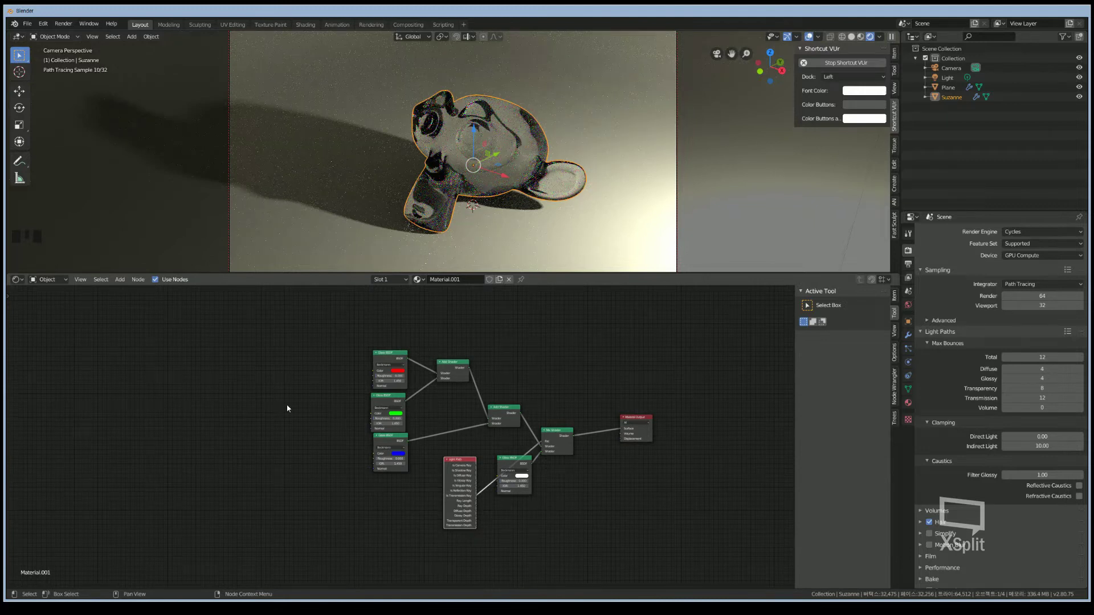
key(shift+a)
mouse_move(288, 408)
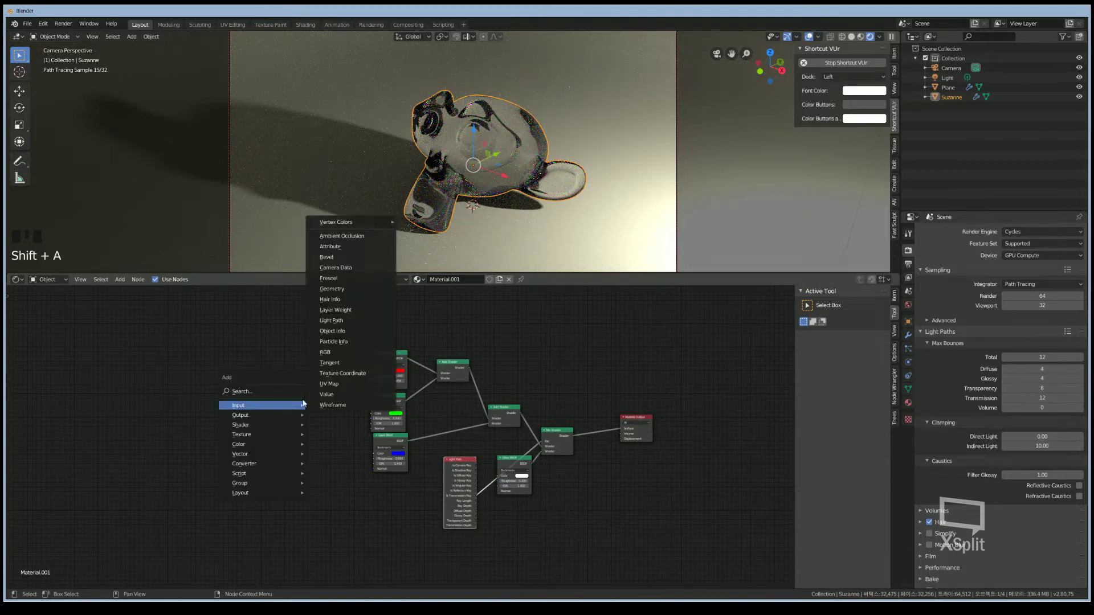
key(shift+a)
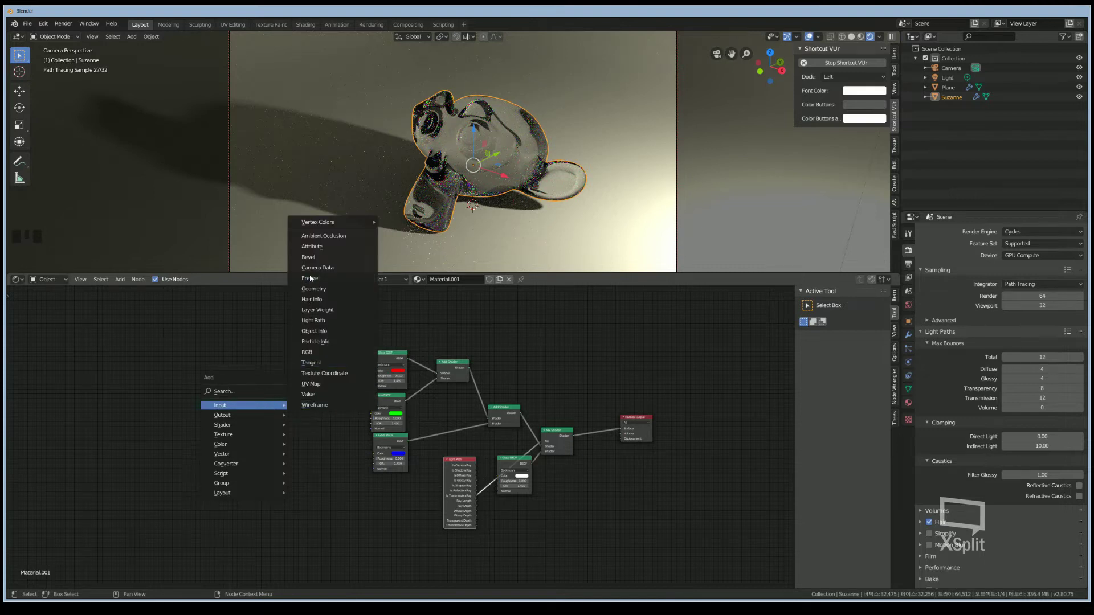
click(310, 394)
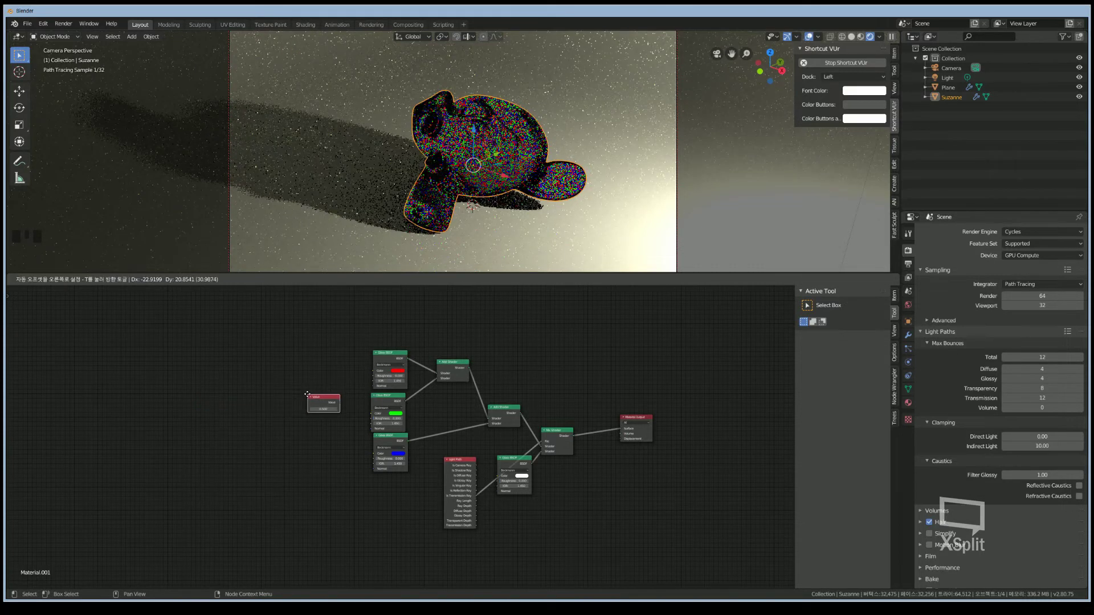
click(283, 363)
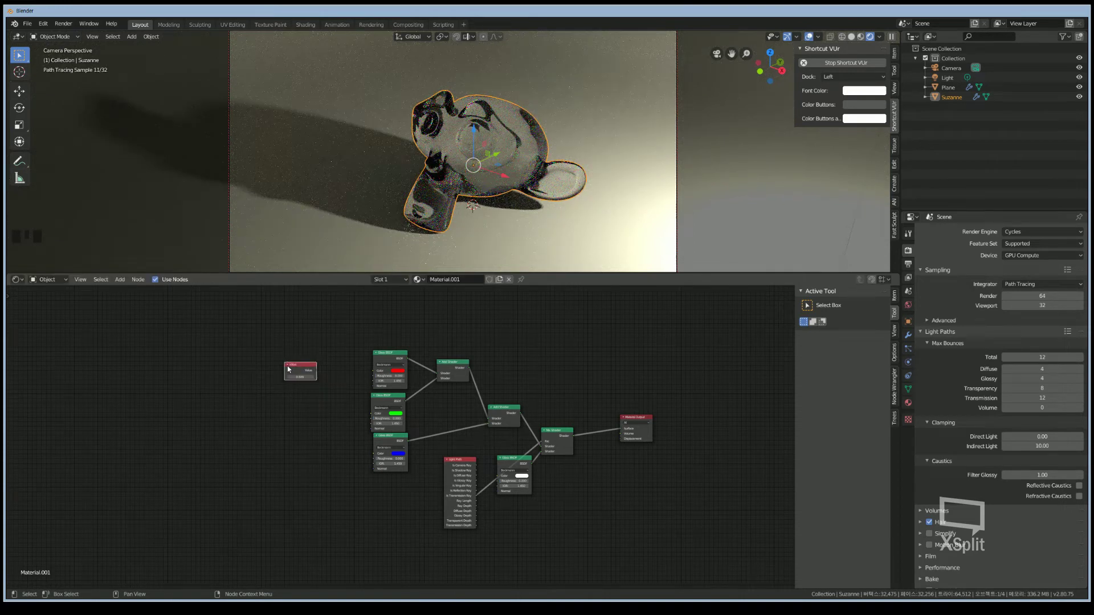
ctrl+shift+right_click(302, 370)
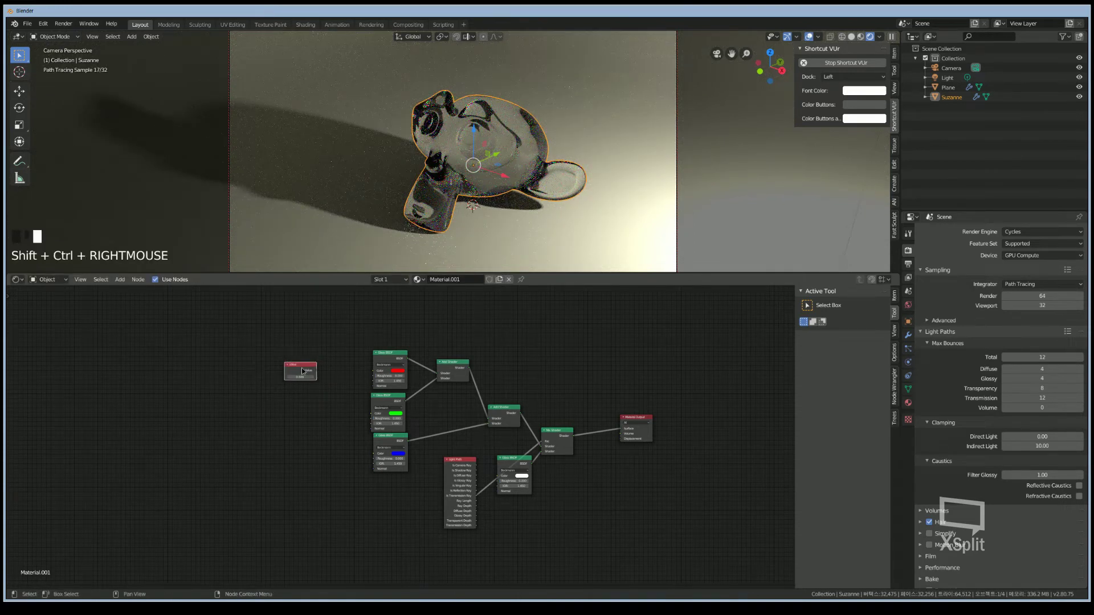
- Connect the Value node to the red Glass BSDF's IOR, and place a duplicate Value node below it set to 0.1
drag(302, 369, 382, 384)
scroll(364, 397, up, 3)
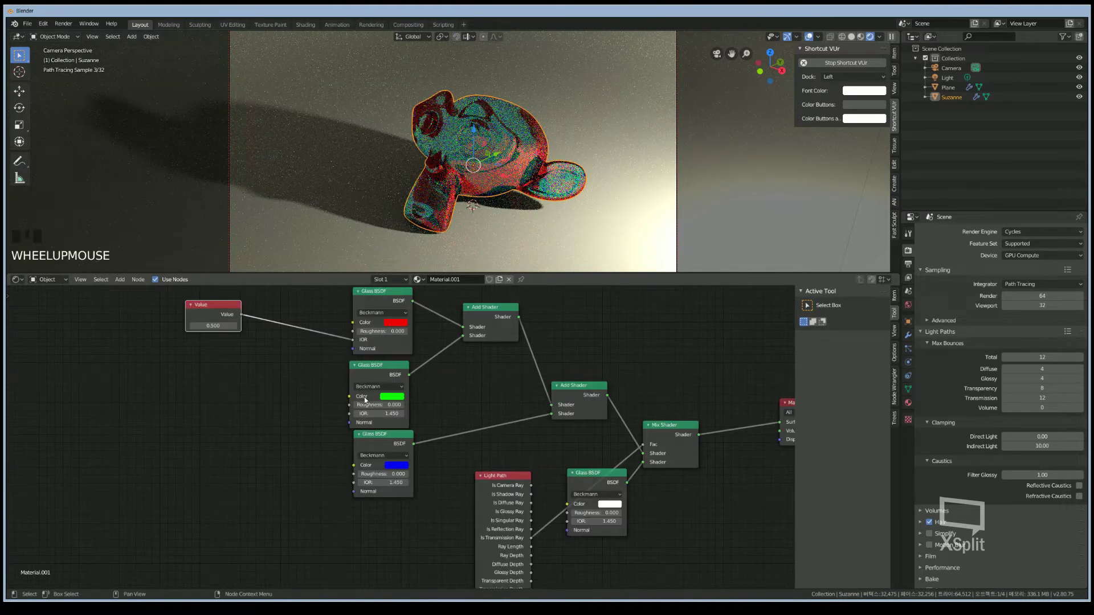
key(shift+d)
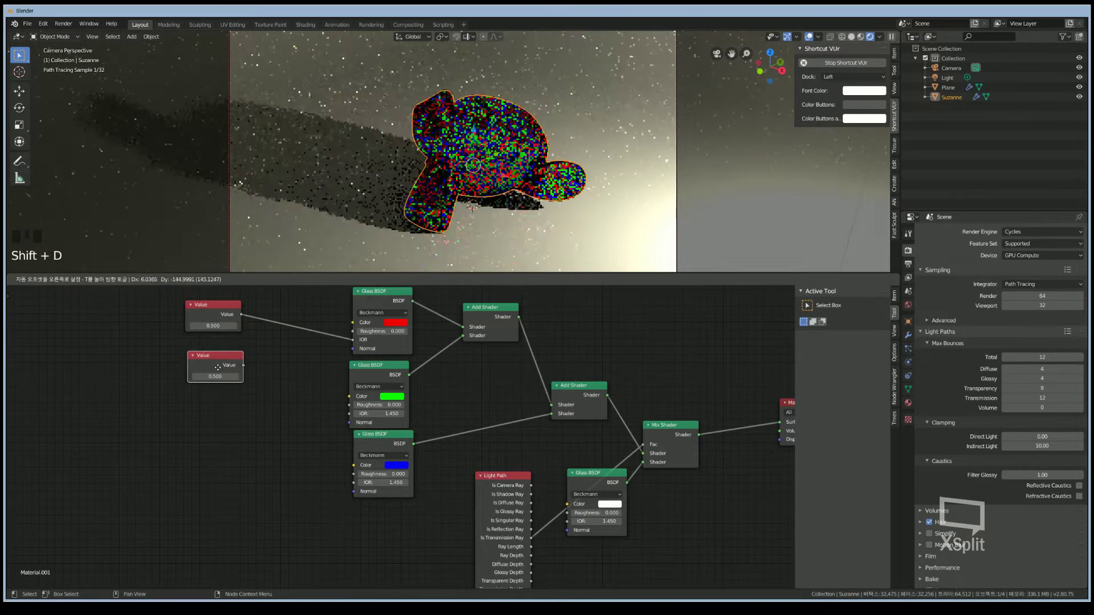
click(219, 374)
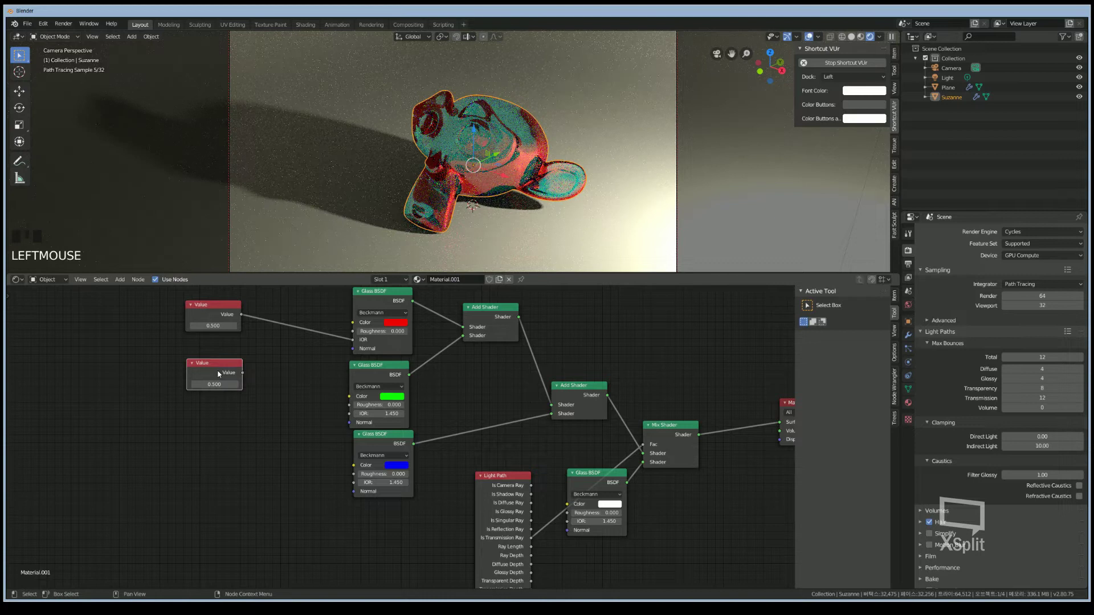
click(220, 382)
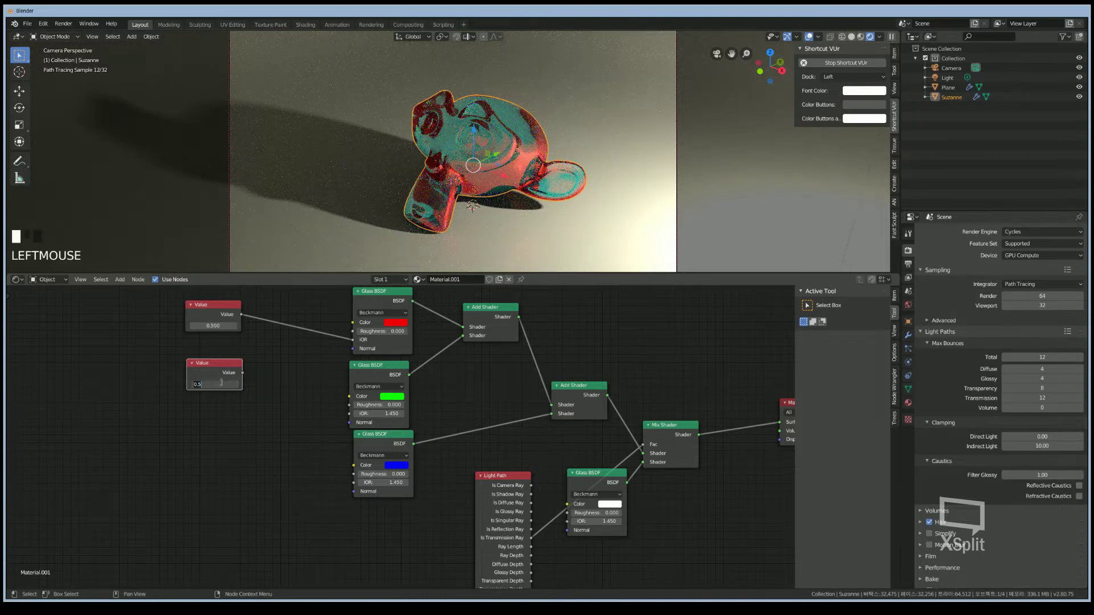
text(0.1)
key(KP_Enter)
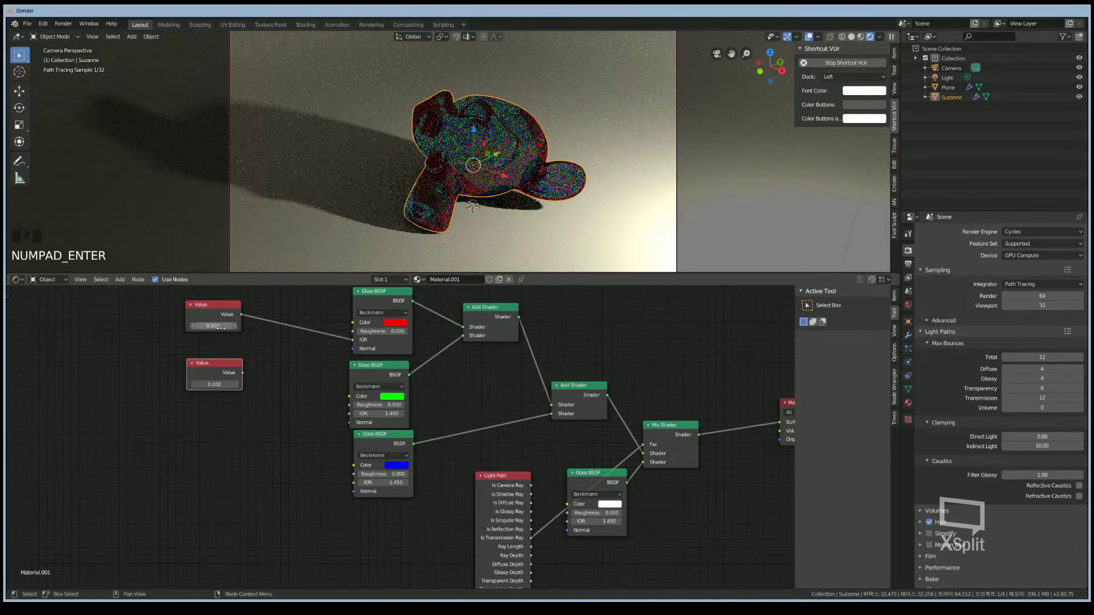
- Set the Value node that feeds the red Glass BSDF to 1.5
click(220, 327)
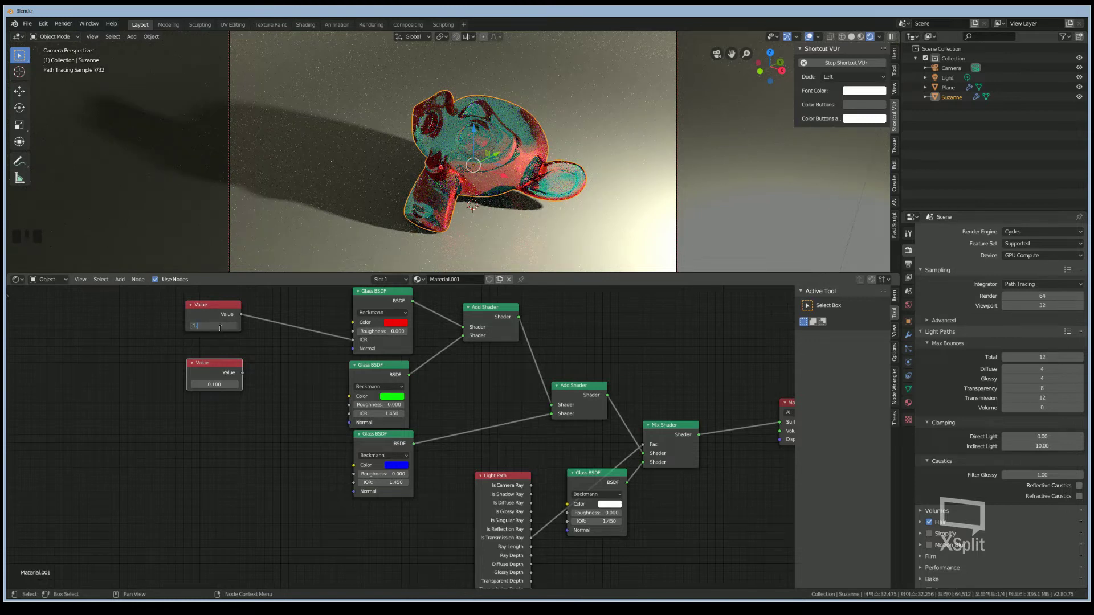
text(1.58)
key(KP_Enter)
click(218, 325)
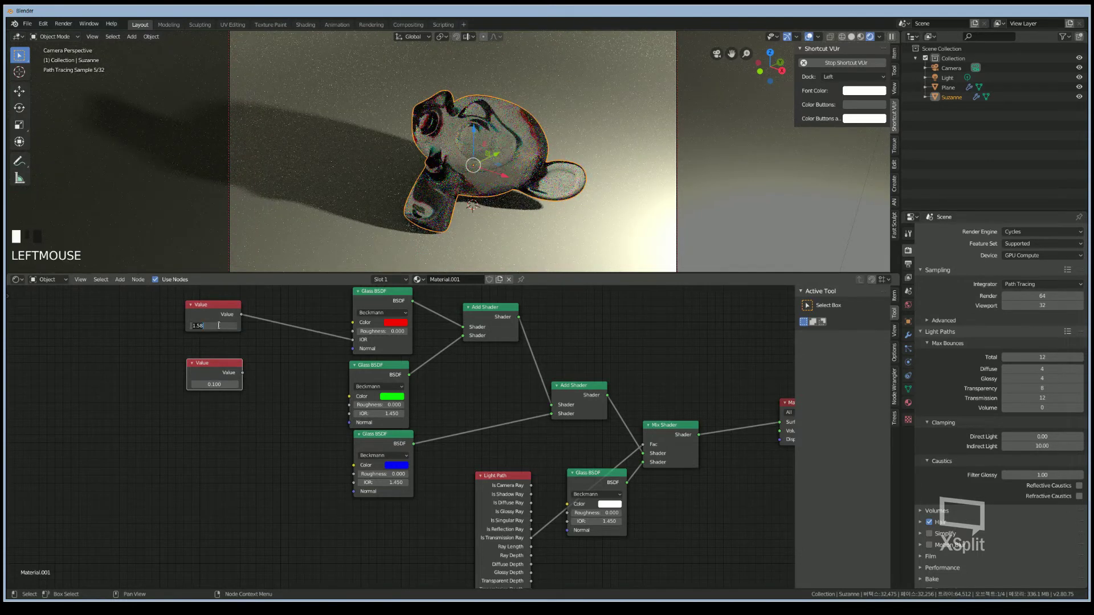
text(1.5)
key(KP_Enter)
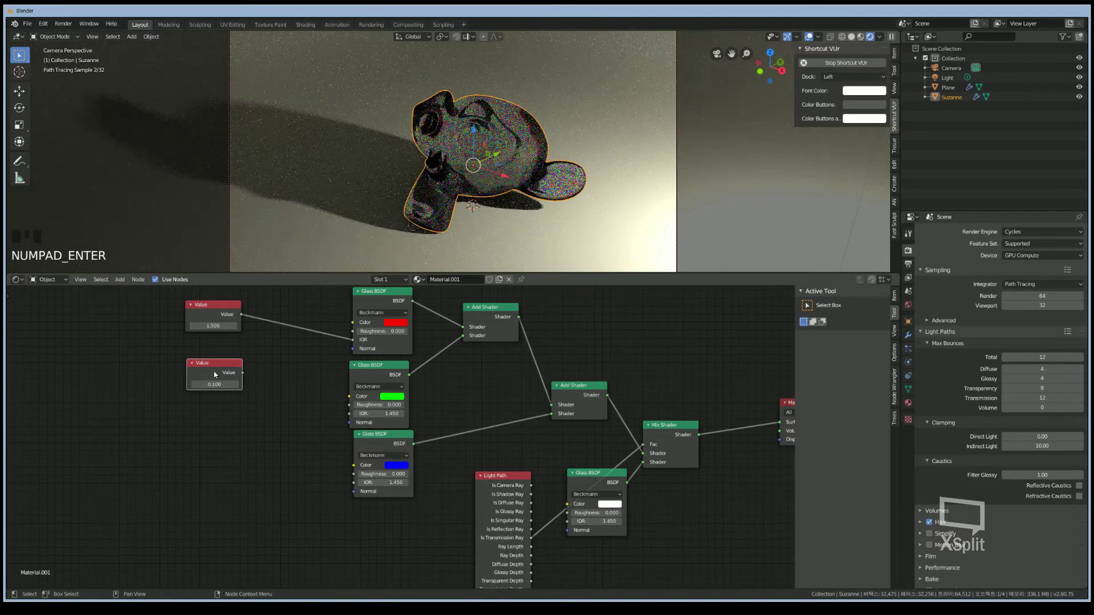
- Insert an Add Math node on the link to the red Glass BSDF and connect the 0.1 Value node to its second input
key(shift+a)
mouse_move(291, 363)
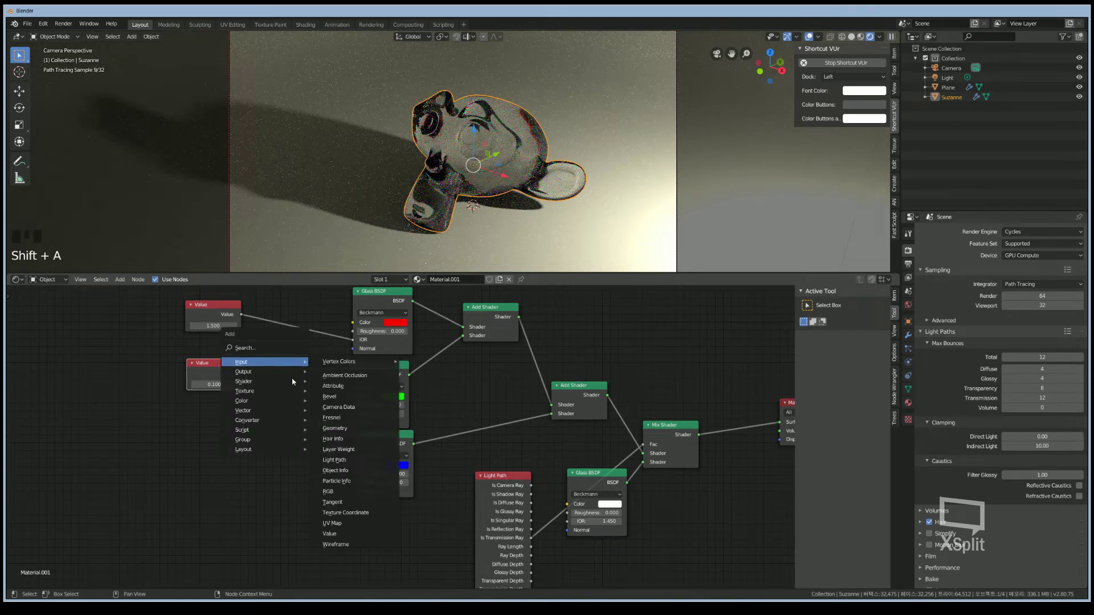
mouse_move(288, 420)
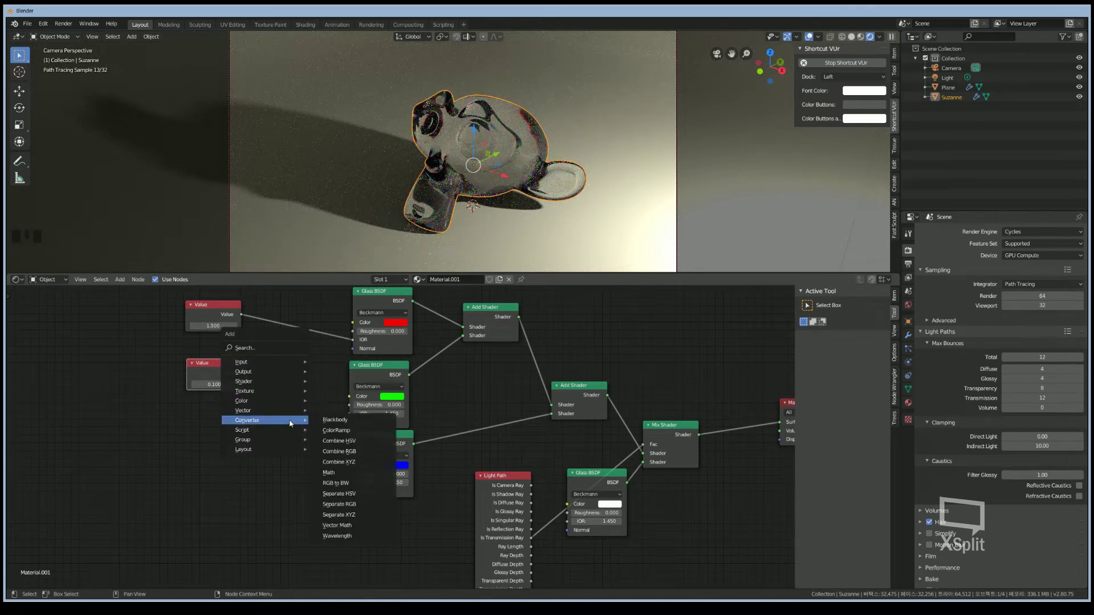
click(329, 473)
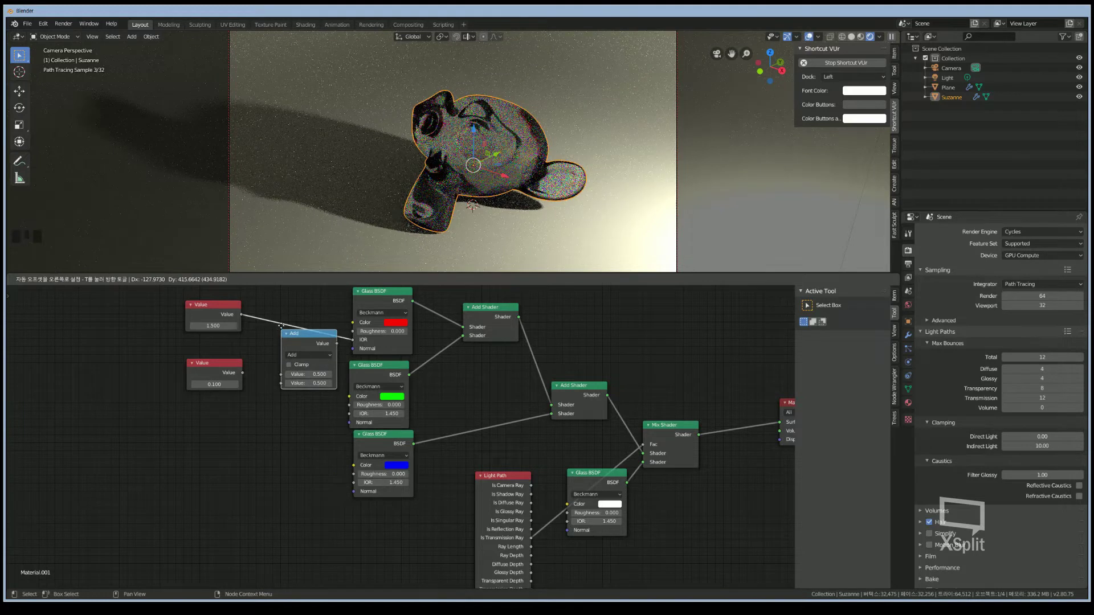
click(281, 319)
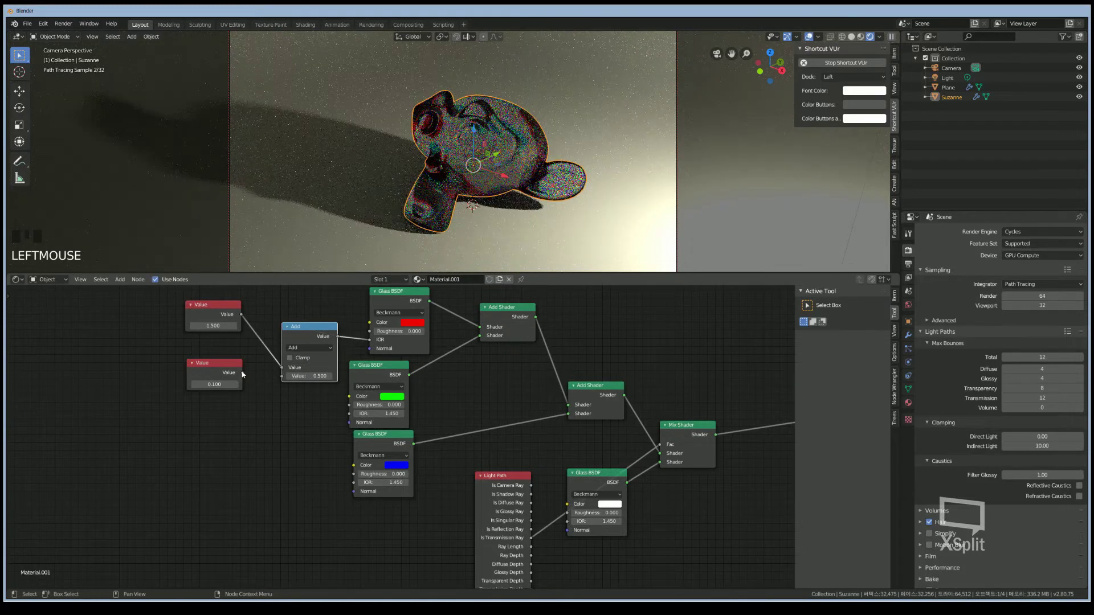
drag(243, 375, 283, 378)
- Connect the Add node to the green Glass BSDF's IOR, and link the 1.5 Value node directly to the red Glass BSDF's IOR again
mouse_move(352, 395)
mouse_down()
mouse_move(357, 421)
mouse_move(371, 388)
mouse_up()
drag(337, 338, 369, 411)
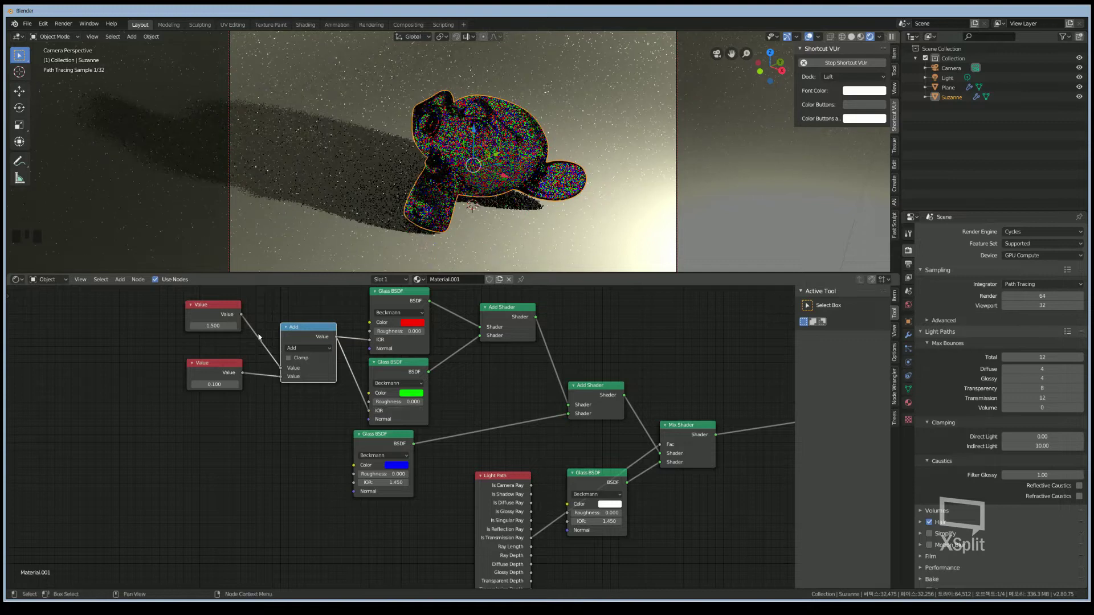
drag(241, 314, 303, 368)
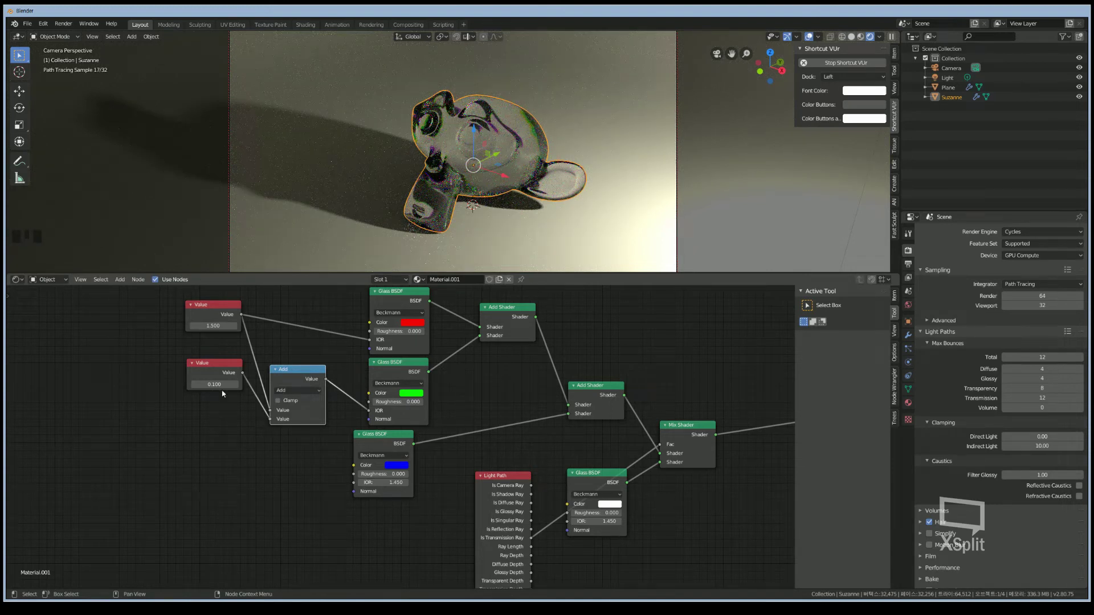
- Move the 0.1 Value node away from the Add node and place a duplicate of it underneath
drag(204, 371, 185, 395)
key(shift+d)
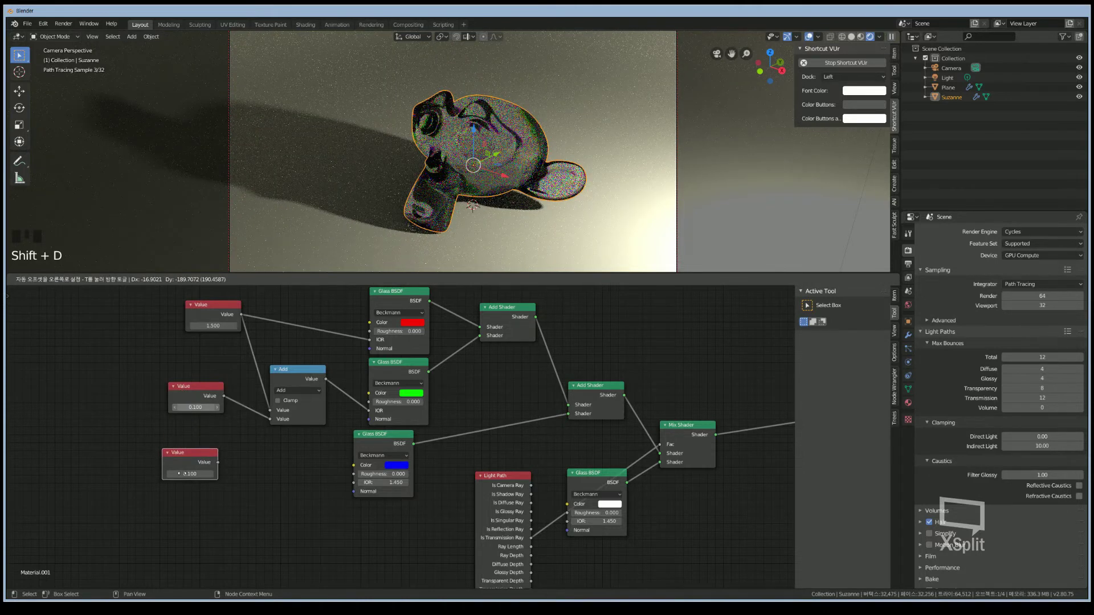
click(180, 474)
- Duplicate the Add Math node into the space before the blue Glass BSDF and delete the duplicated Value node
click(294, 375)
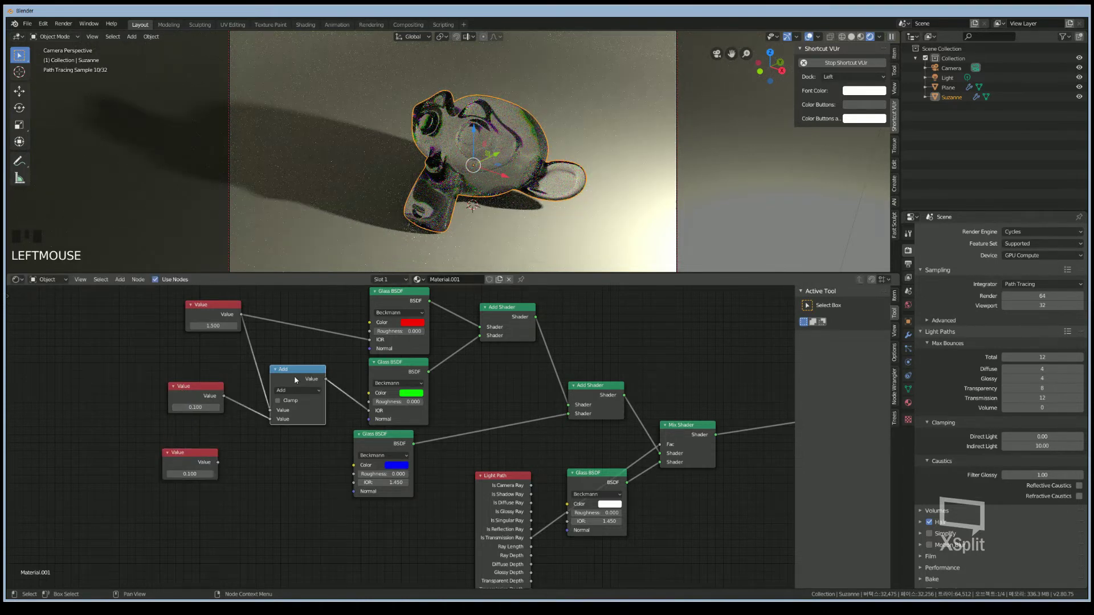
key(shift+d)
click(248, 473)
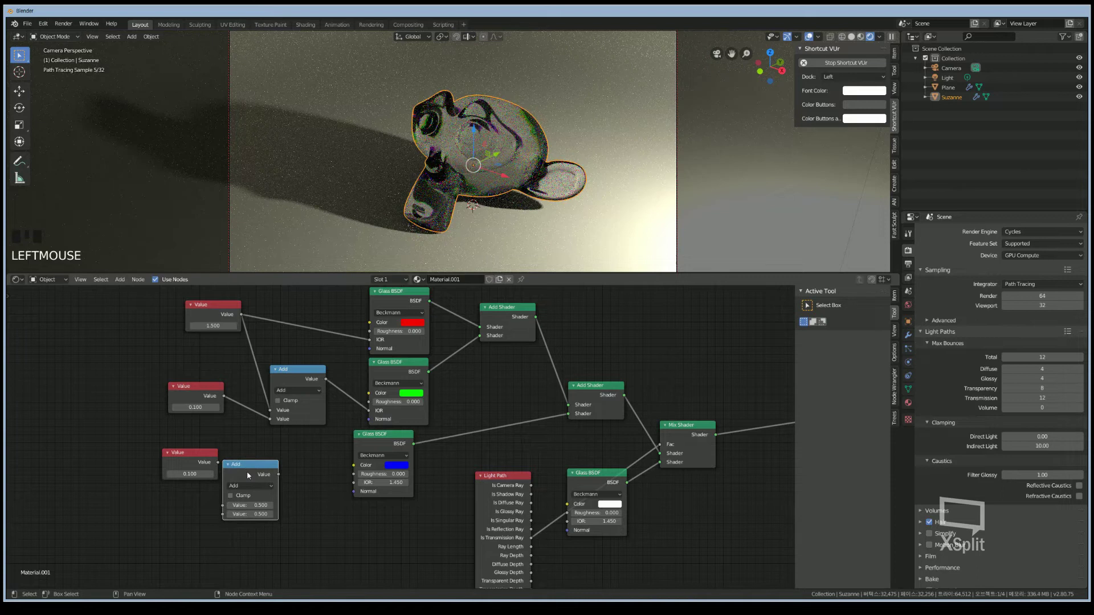
click(216, 465)
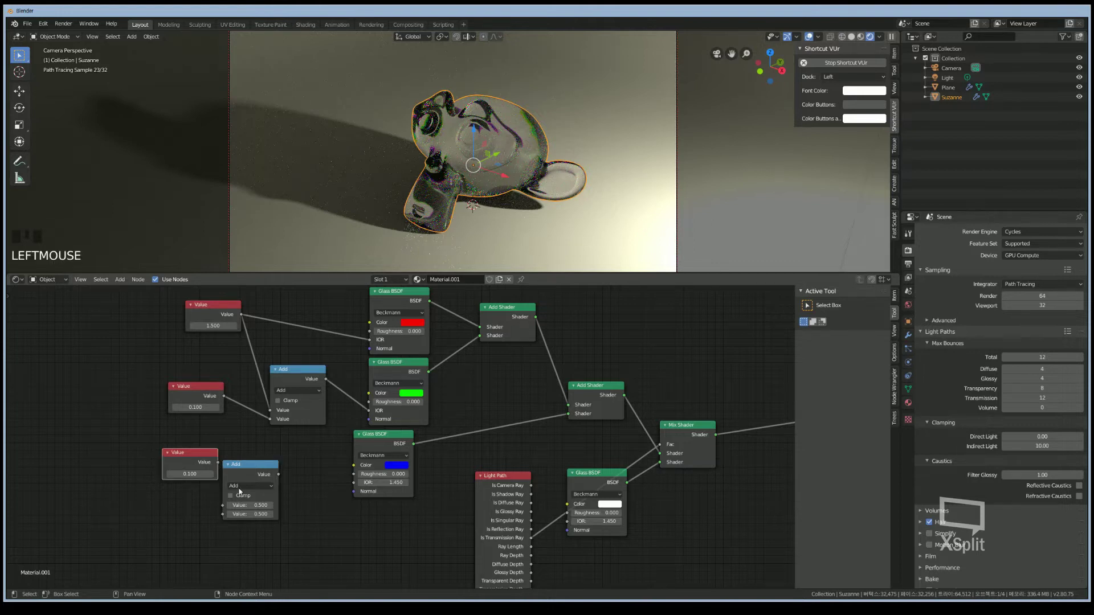
key(x)
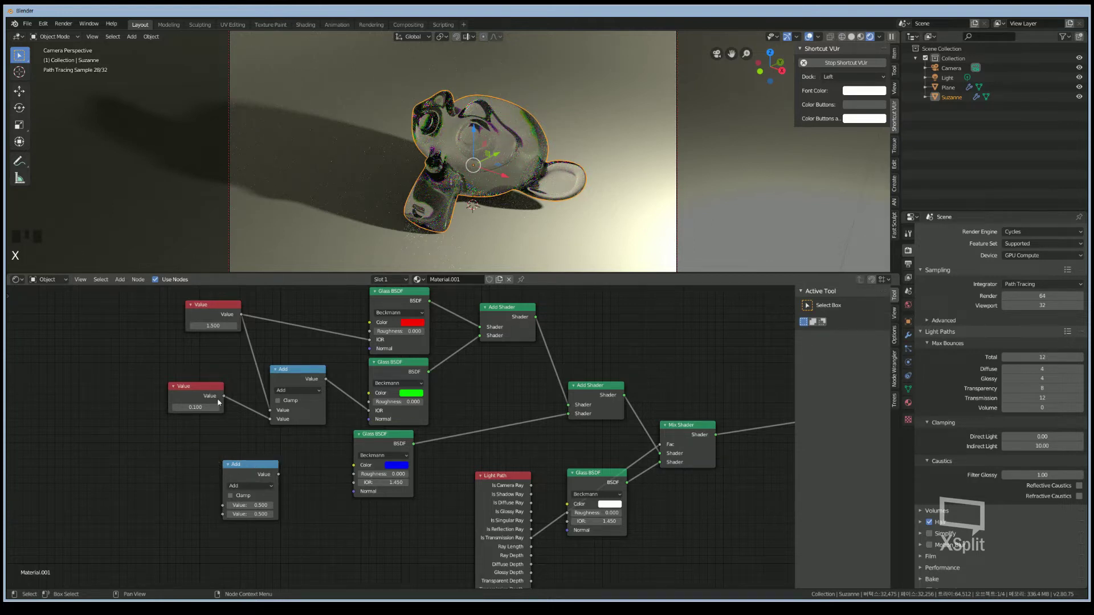
- Enable Clamp on the duplicated Add Math node and connect the remaining 0.1 Value node to its first input
click(230, 495)
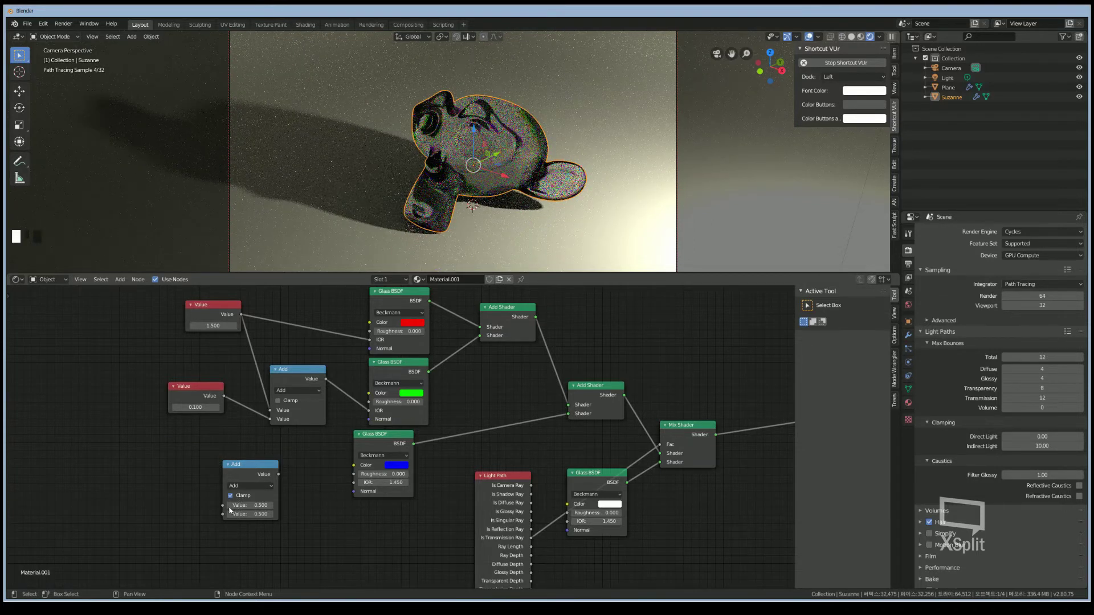
alt+right_drag(199, 399, 252, 479)
drag(252, 466, 265, 444)
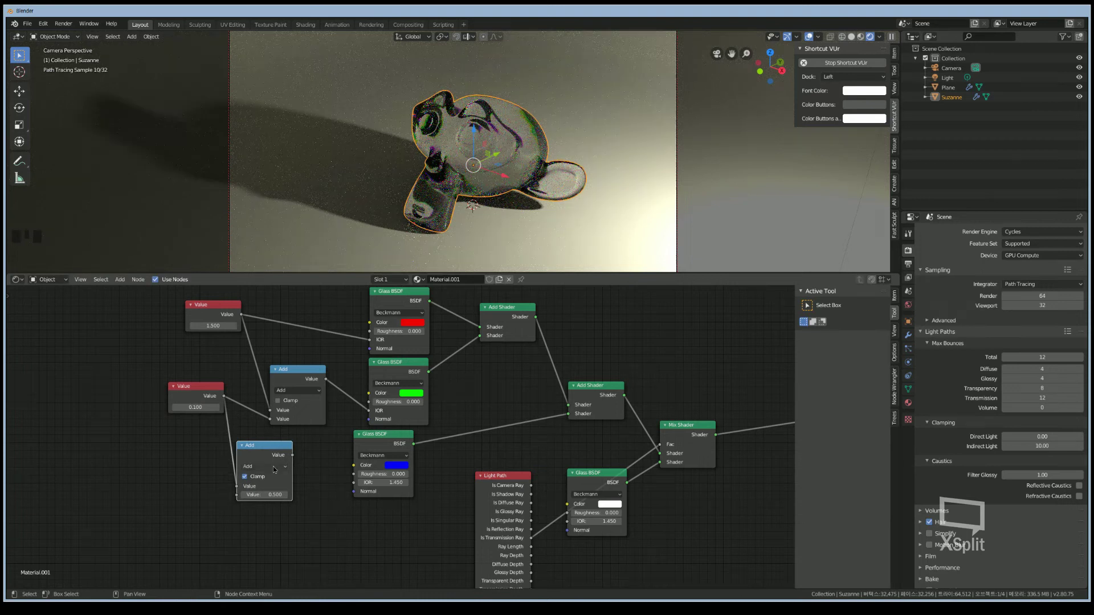
- Change the duplicated Math node's operation to Multiply and set its second value to 2
click(275, 467)
click(252, 440)
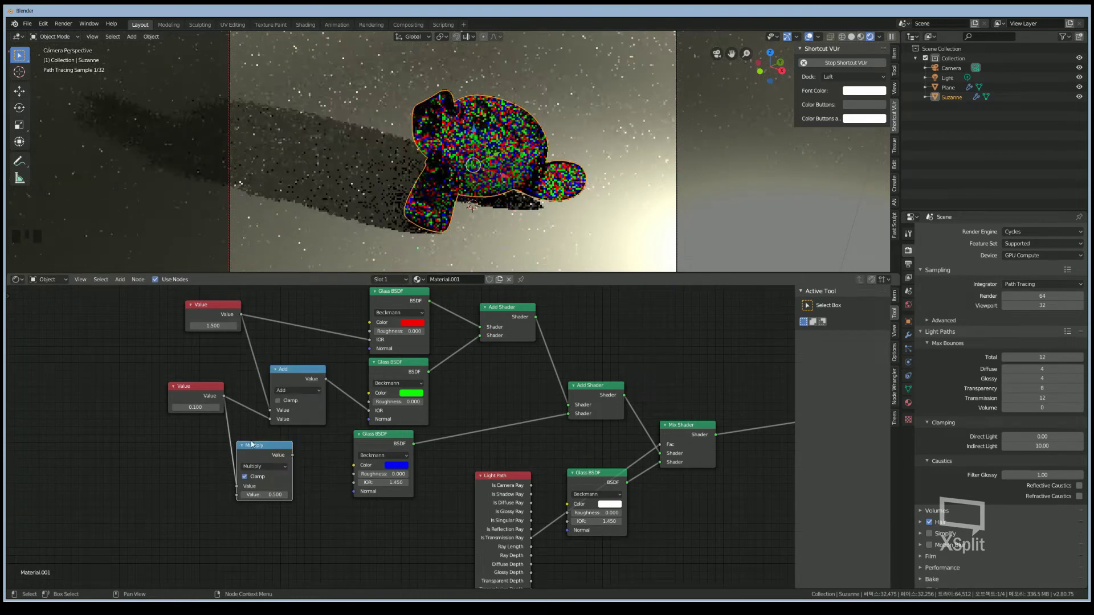
click(266, 495)
text(2)
key(KP_Enter)
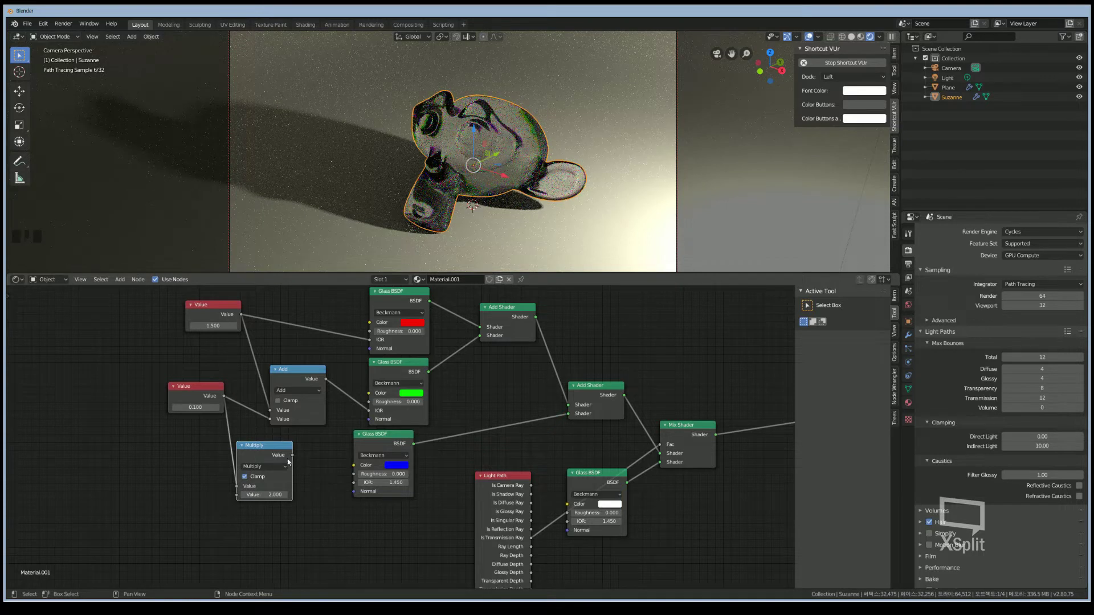
- Connect the Multiply node's output to the blue Glass BSDF's IOR
drag(292, 457, 355, 483)
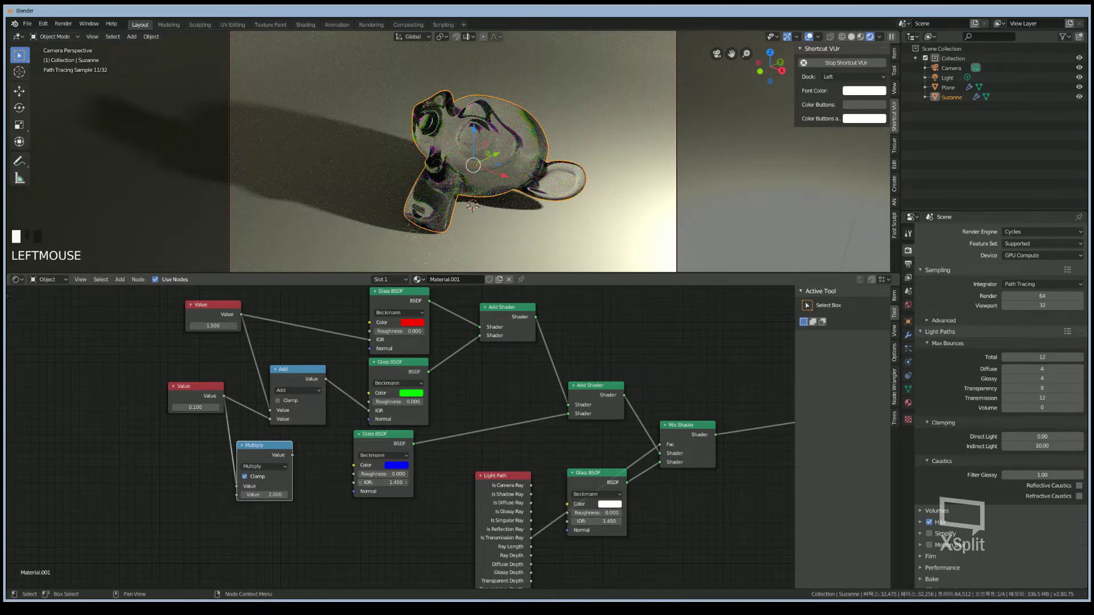
click(361, 483)
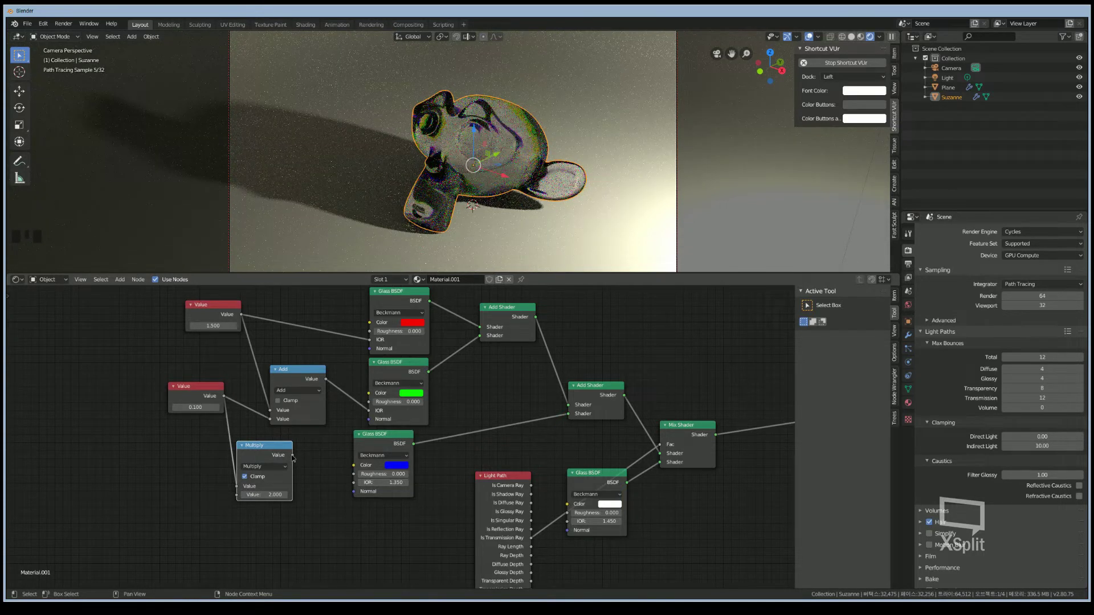
drag(292, 457, 358, 489)
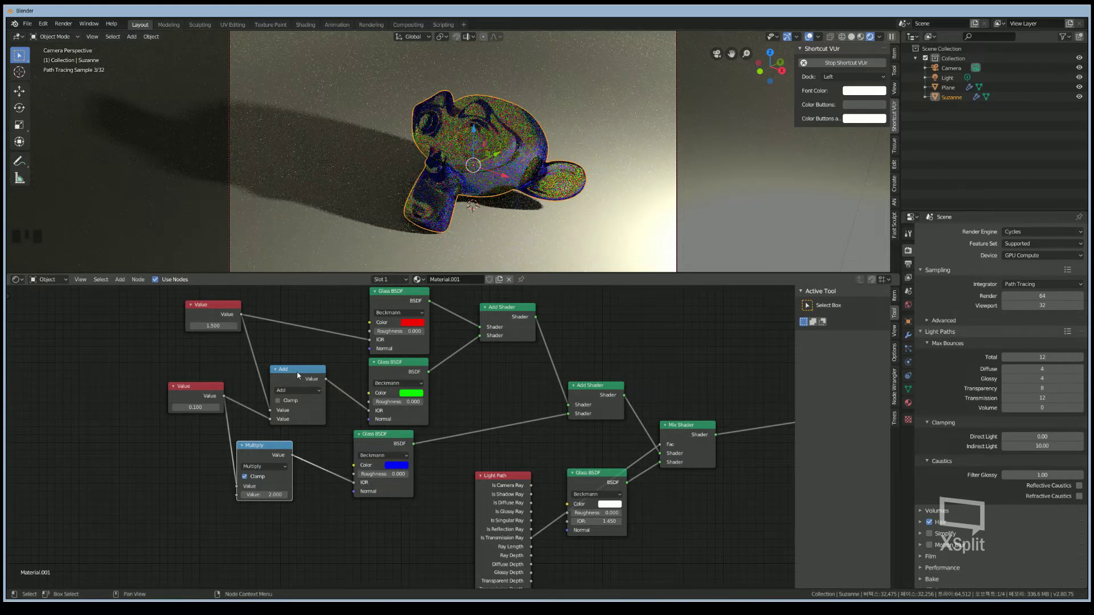
- Insert a duplicate of the Add Math node between Multiply and the blue Glass BSDF, and connect the 1.5 Value node to its second input
click(296, 371)
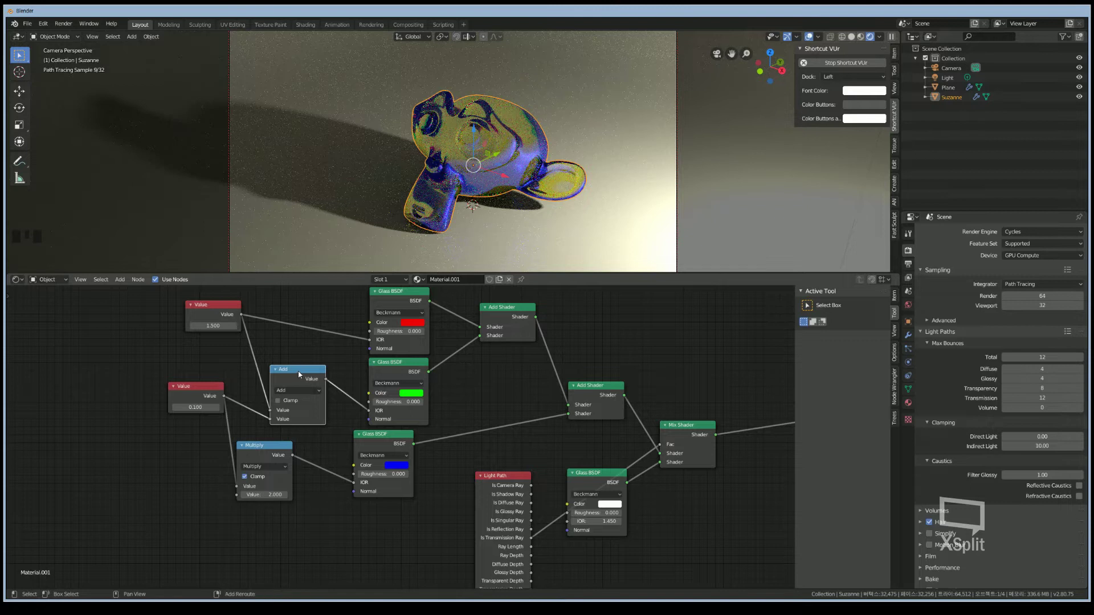
key(shift+d)
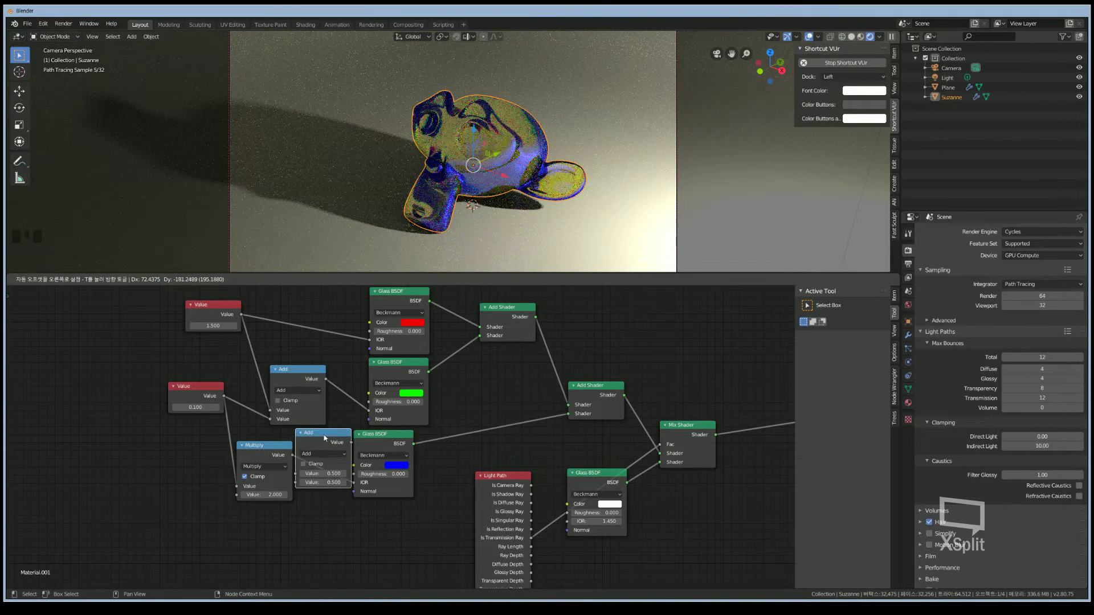
click(352, 434)
drag(242, 326, 311, 444)
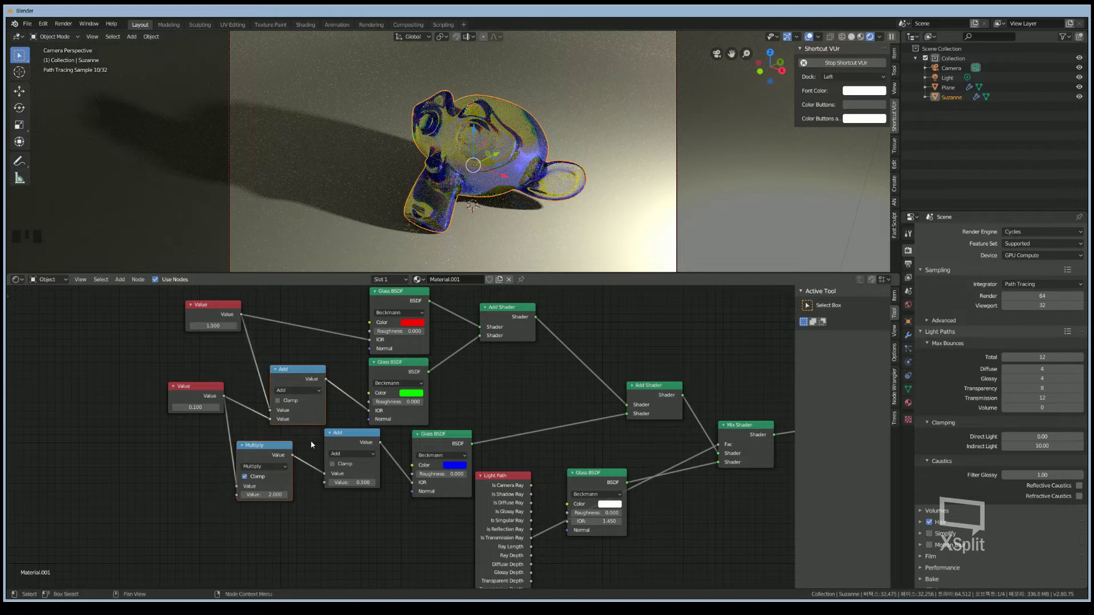
click(242, 317)
drag(241, 317, 324, 483)
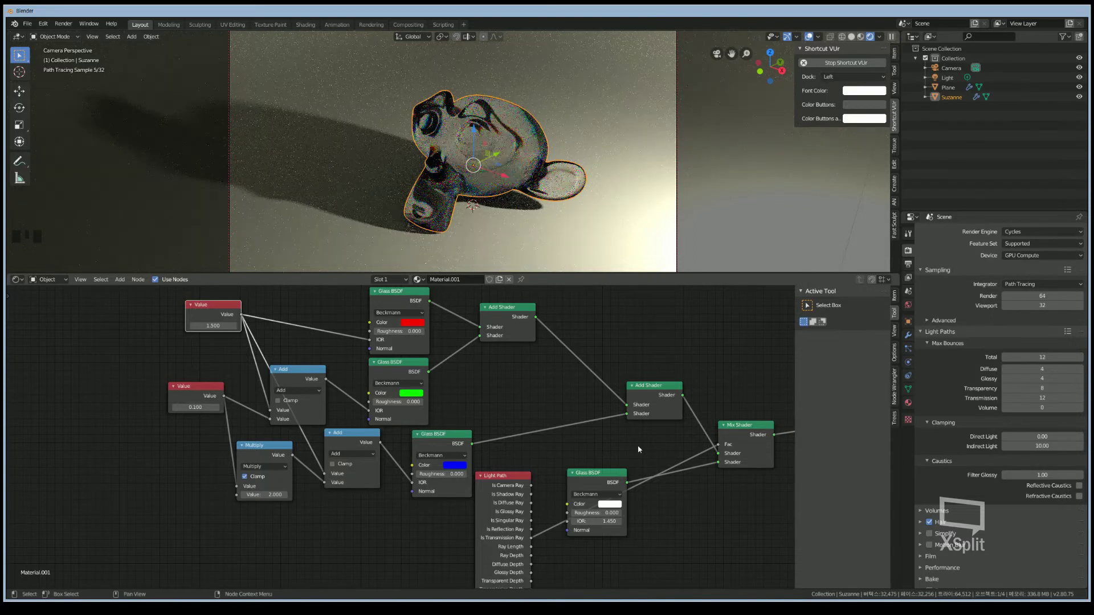
middle_drag(638, 449, 634, 449)
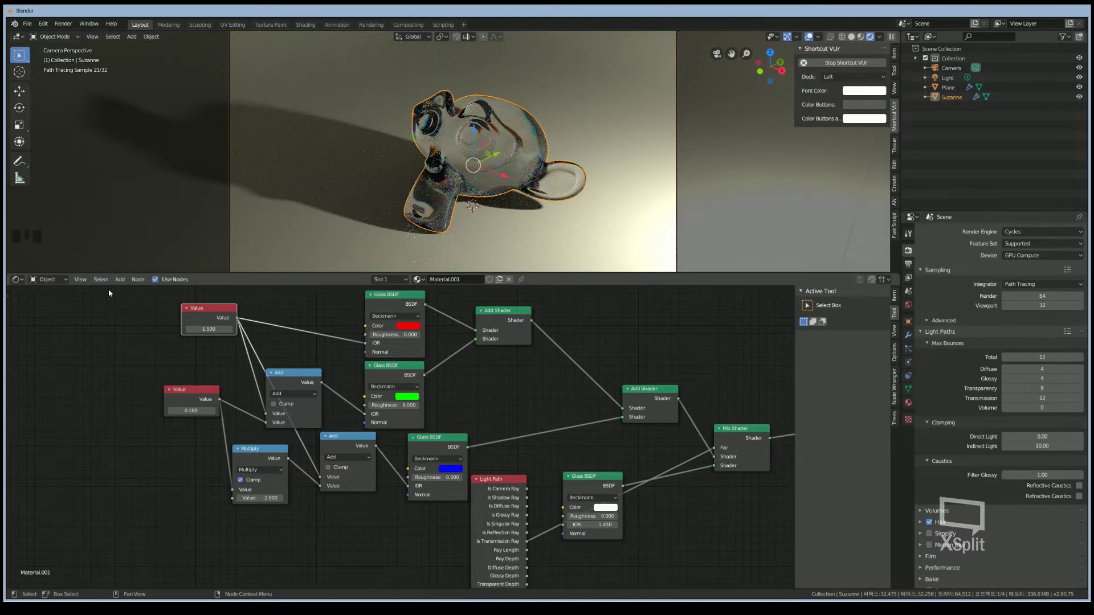
drag(203, 348, 338, 437)
drag(425, 484, 464, 506)
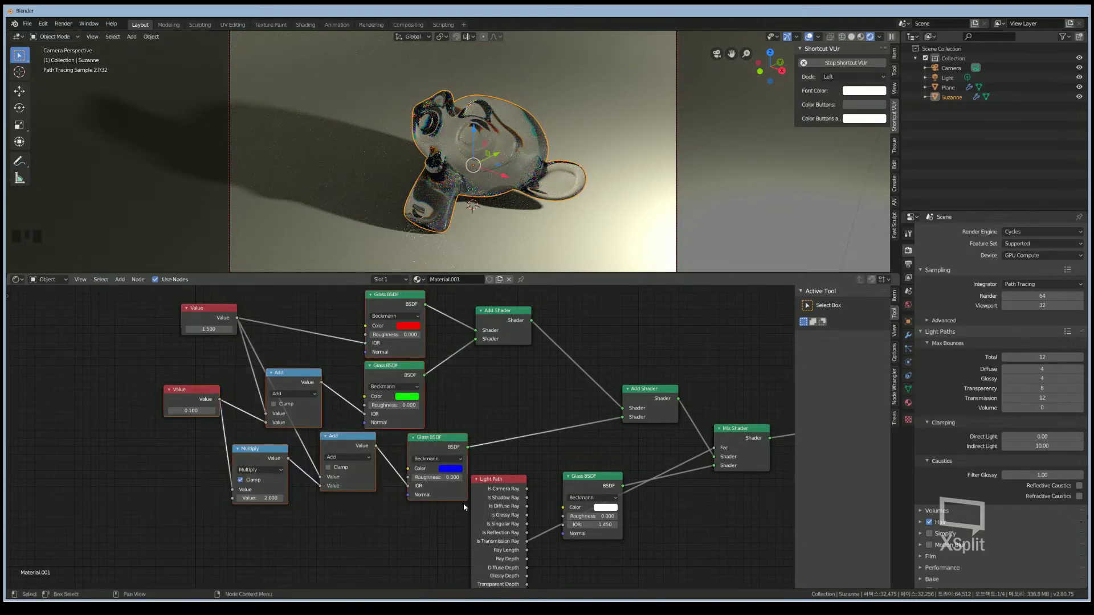
click(578, 445)
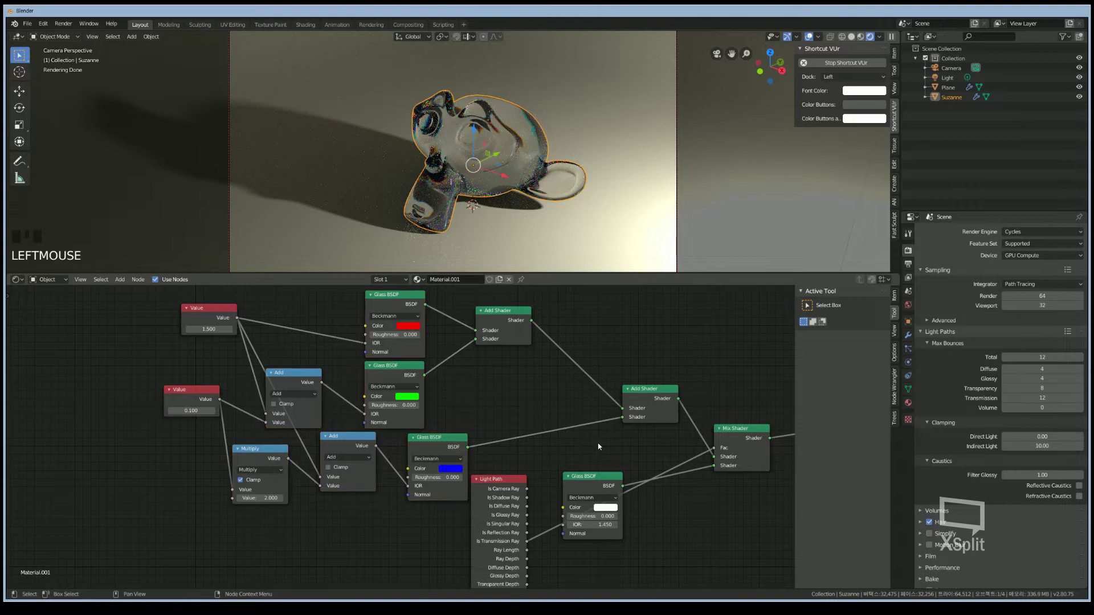
- Move the white Glass BSDF node below the Mix Shader, clear of the Light Path link
middle_drag(598, 447, 534, 422)
scroll(535, 422, down, 2)
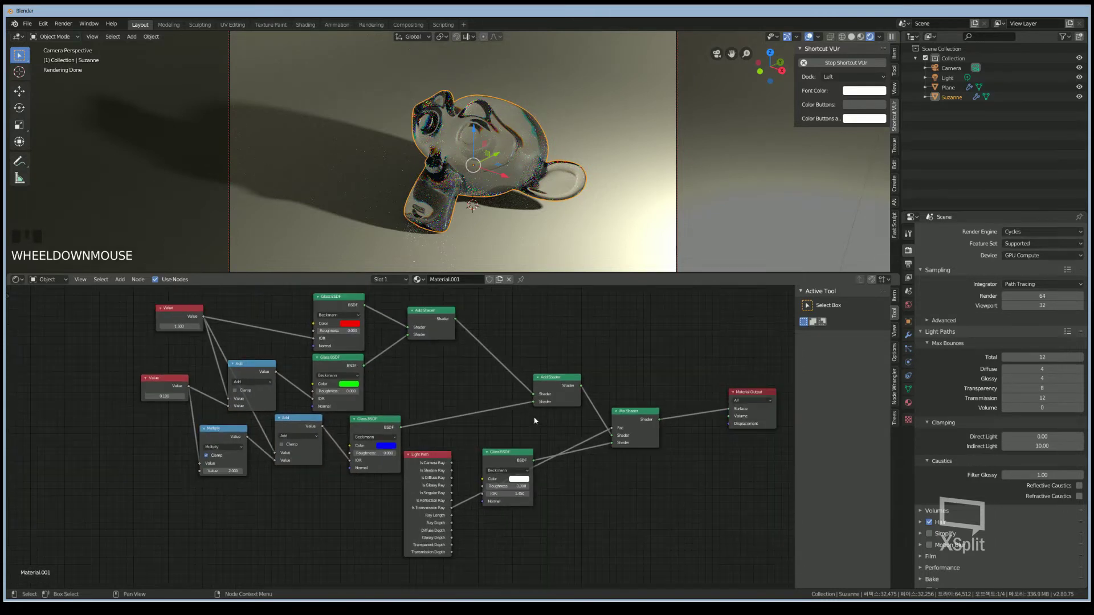
scroll(534, 421, down, 2)
middle_drag(482, 457, 406, 433)
drag(407, 433, 476, 466)
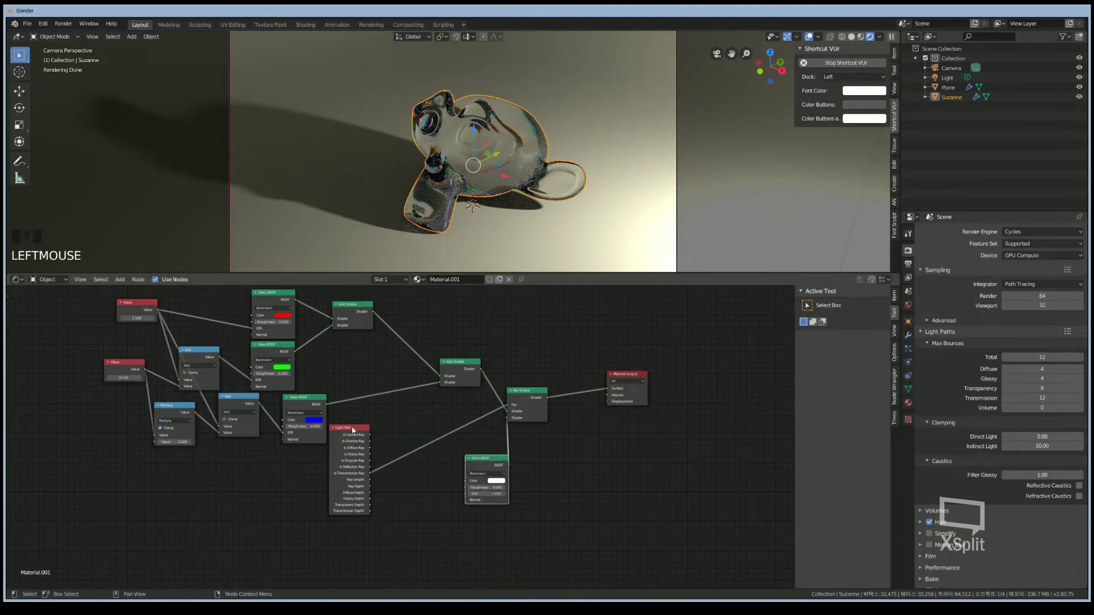
- Move the Light Path node beside the white Glass BSDF, clear of the blue Glass BSDF
drag(352, 425, 406, 401)
middle_drag(561, 450, 566, 416)
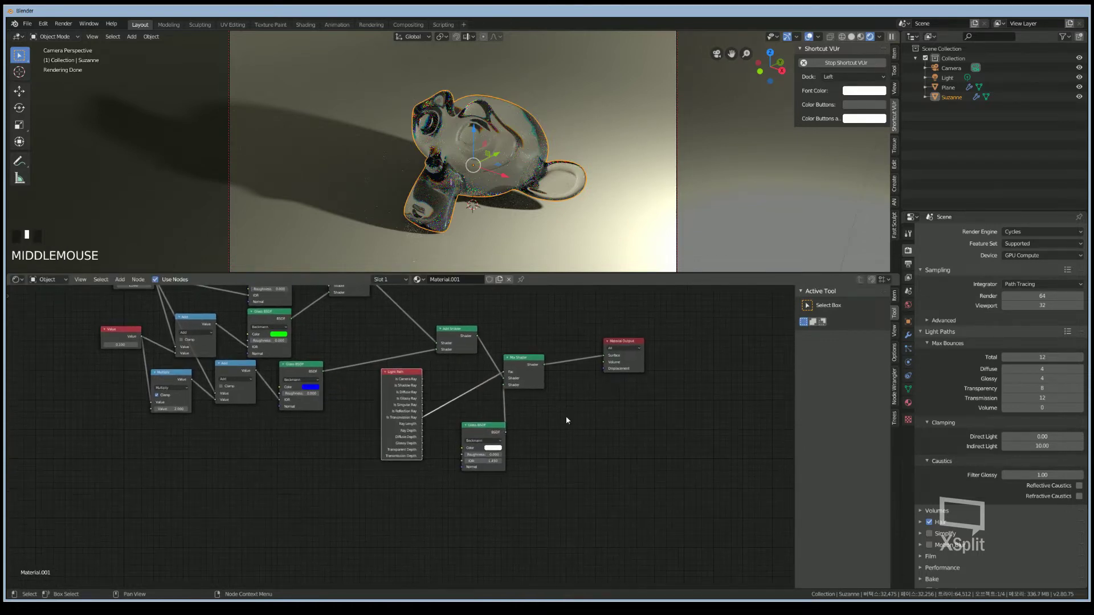
scroll(566, 415, up, 1)
scroll(566, 420, up, 2)
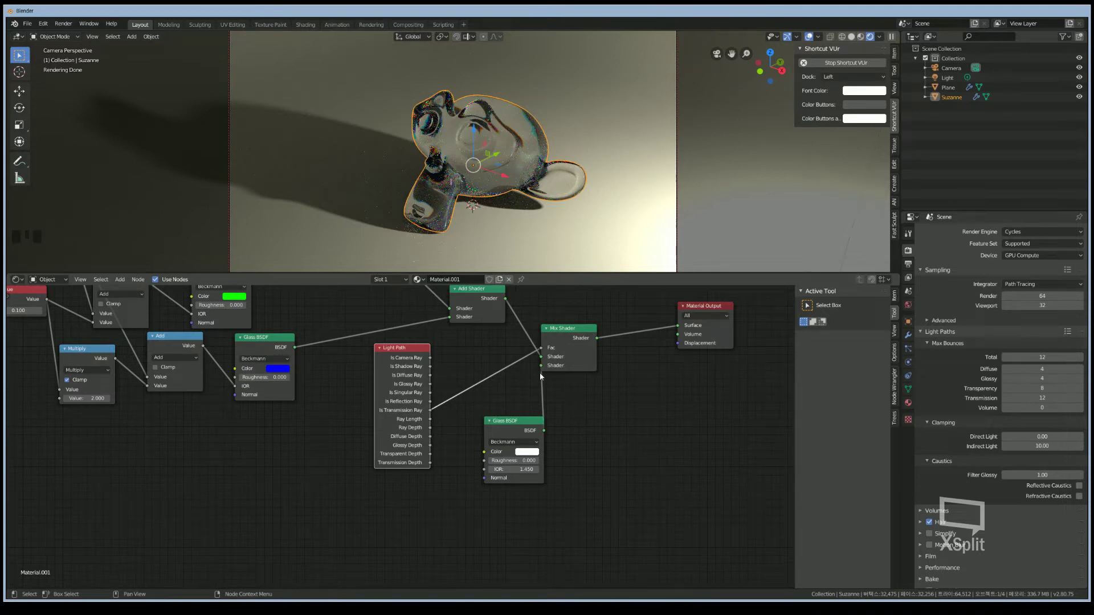
- Add a Transparent BSDF node and place it above the Mix Shader with clear space between them
key(shift+a)
mouse_move(606, 459)
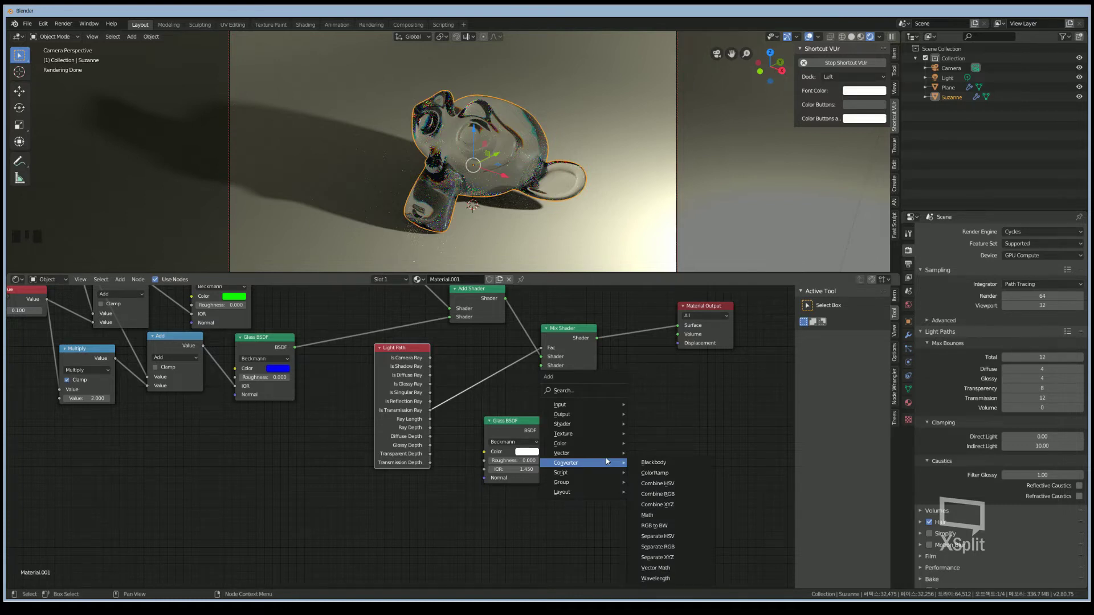
mouse_move(604, 424)
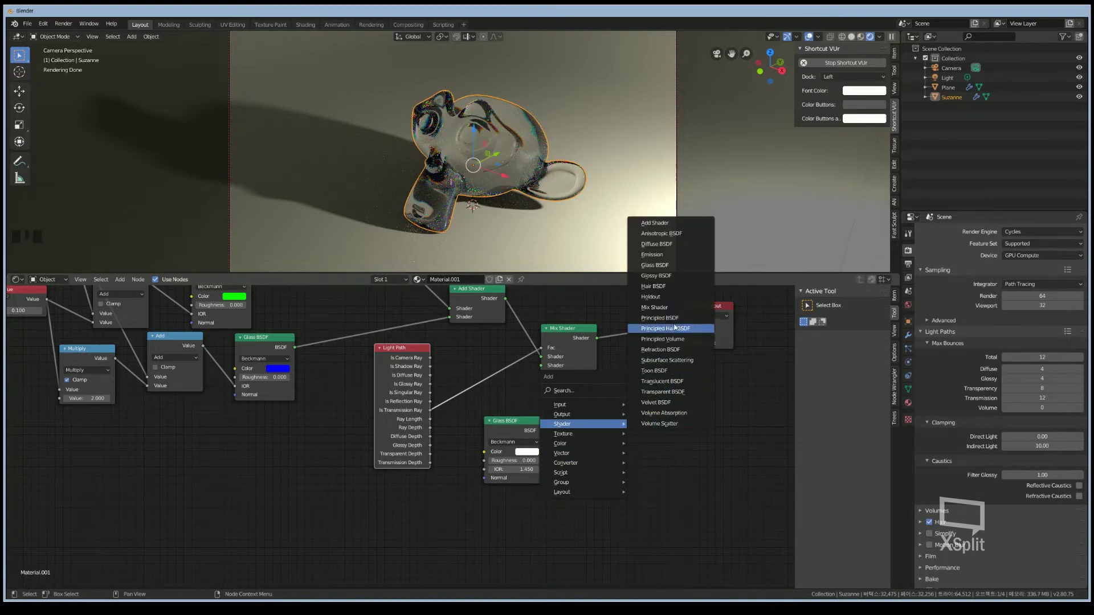
click(664, 392)
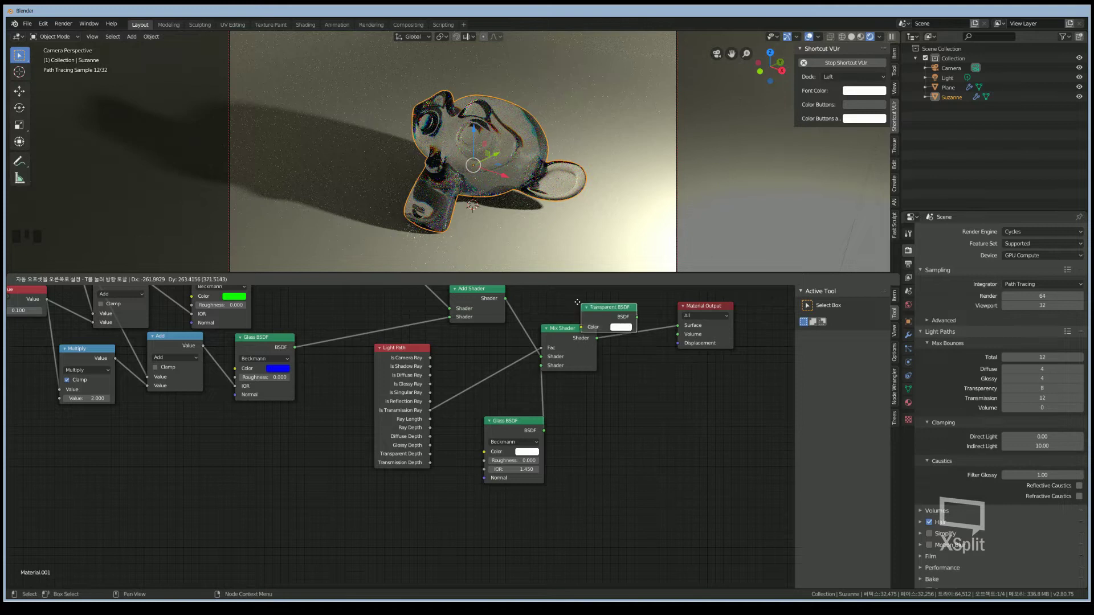
click(536, 292)
scroll(625, 401, down, 2)
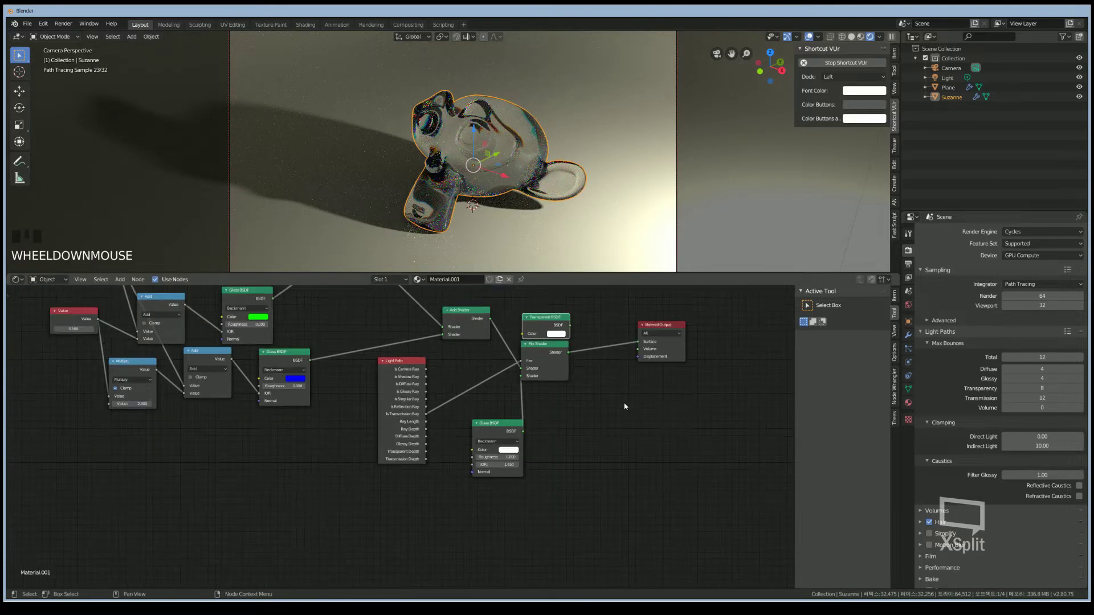
middle_drag(621, 446, 620, 472)
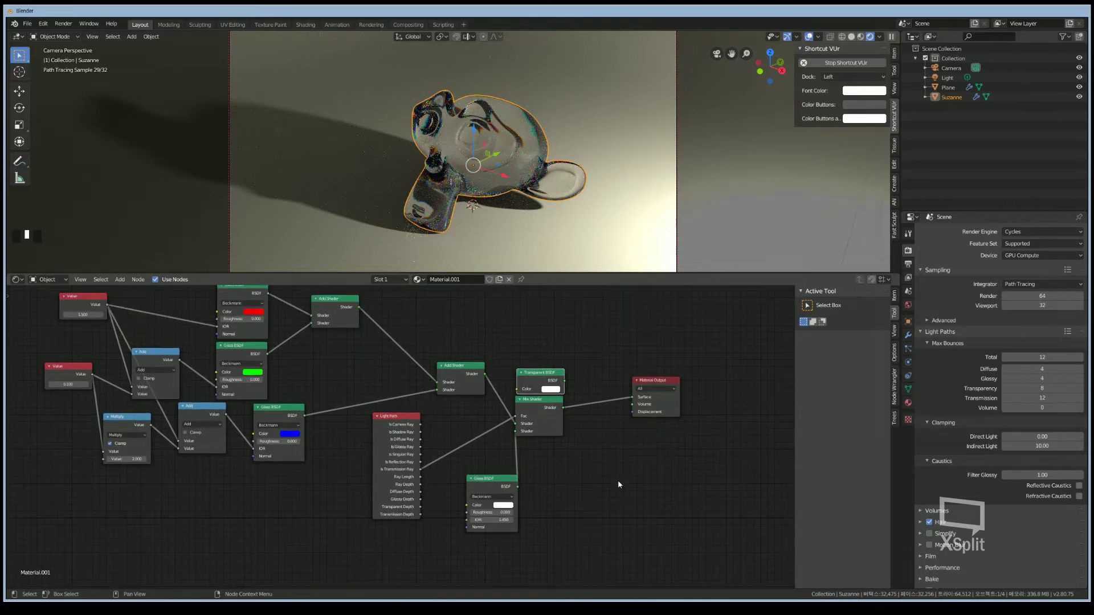
drag(538, 370, 528, 322)
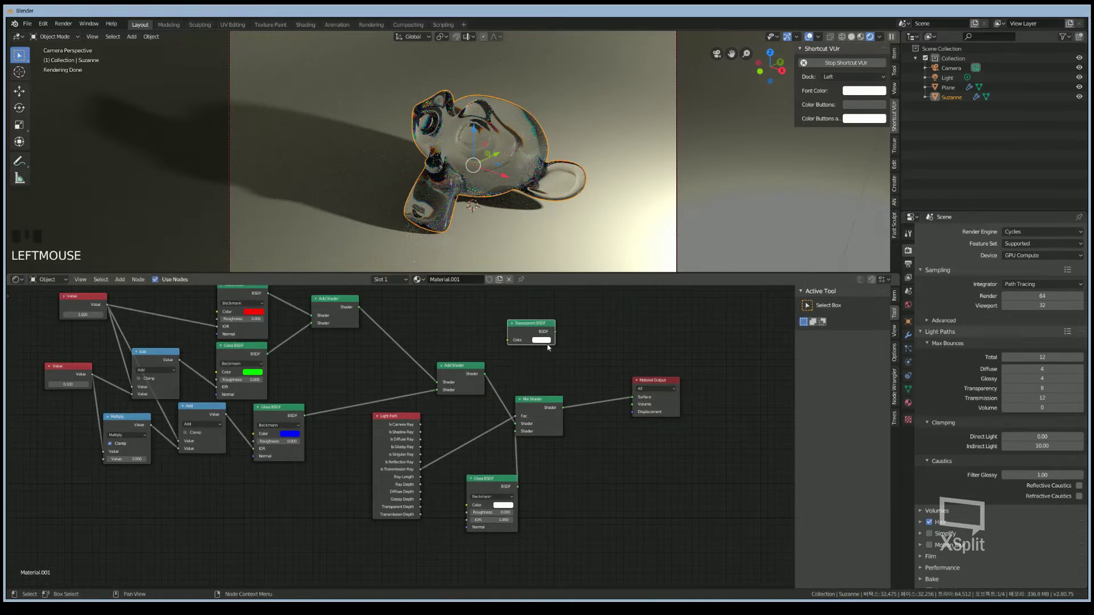
- Combine the Transparent BSDF and the existing Mix Shader through a new Mix Shader, and place the Material Output to its right
ctrl+shift+right_drag(533, 333, 538, 416)
drag(661, 385, 484, 419)
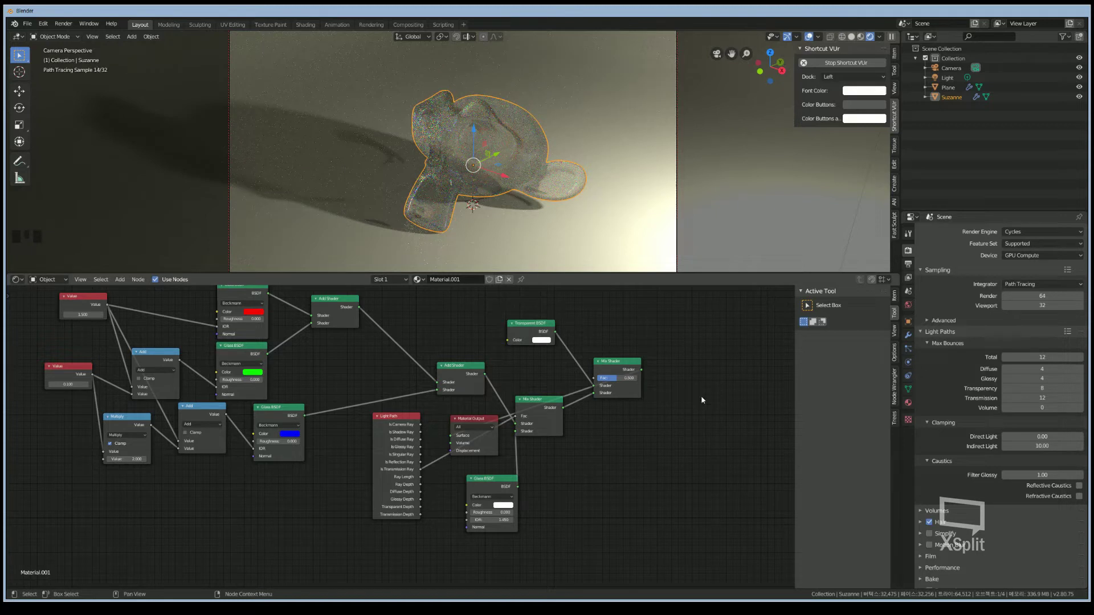
click(708, 417)
drag(535, 416, 556, 432)
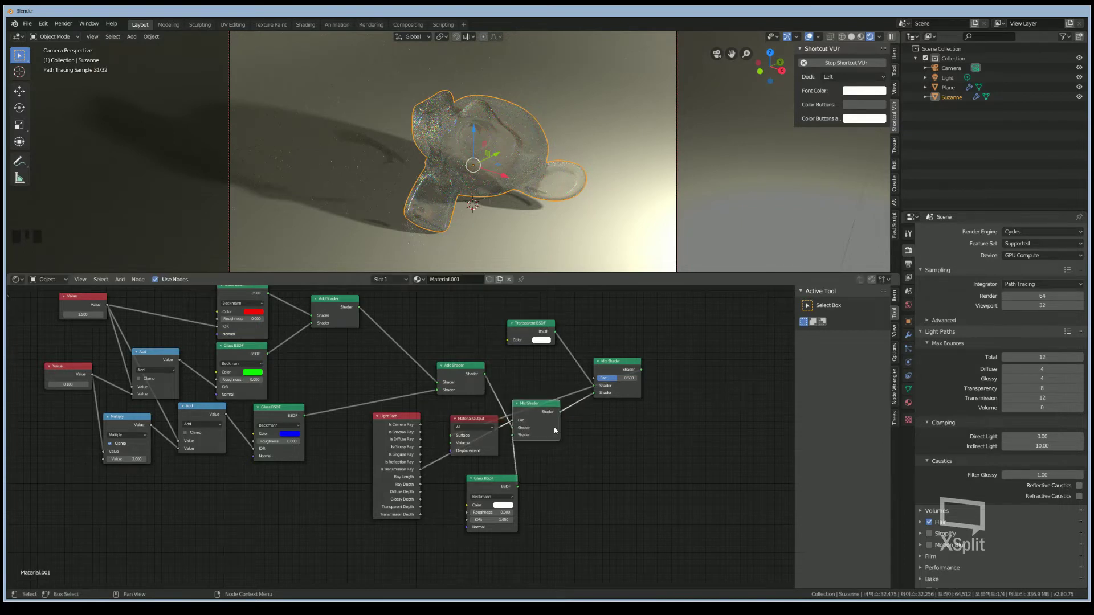
click(723, 464)
drag(459, 418, 719, 357)
- Connect Light Path's Is Camera Ray output to the new Mix Shader's Fac and move the Transparent BSDF closer above that shader
drag(420, 424, 595, 378)
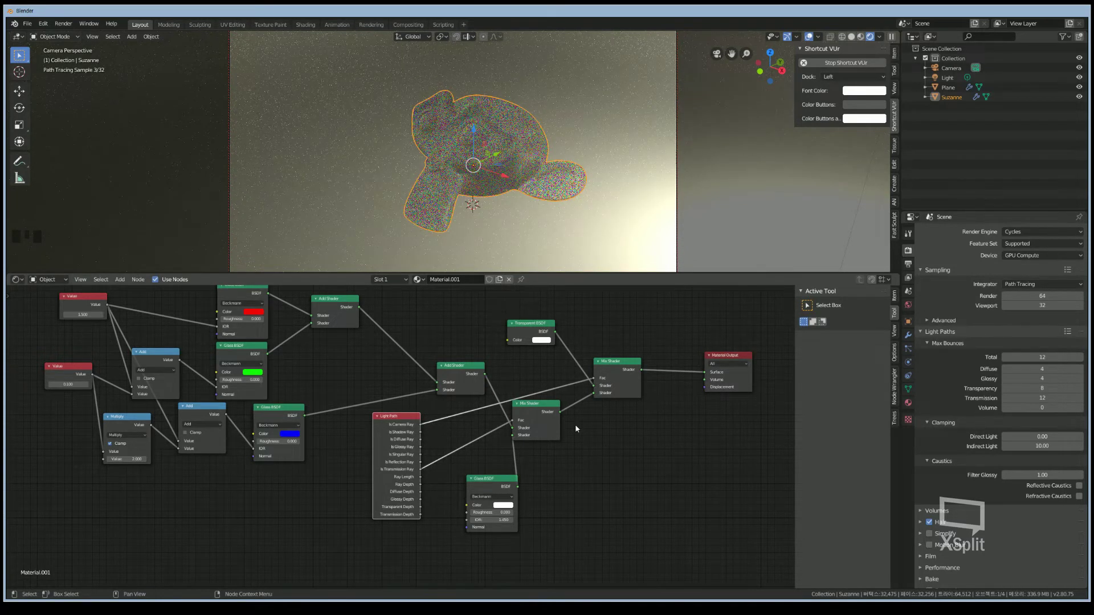
middle_drag(591, 421, 561, 448)
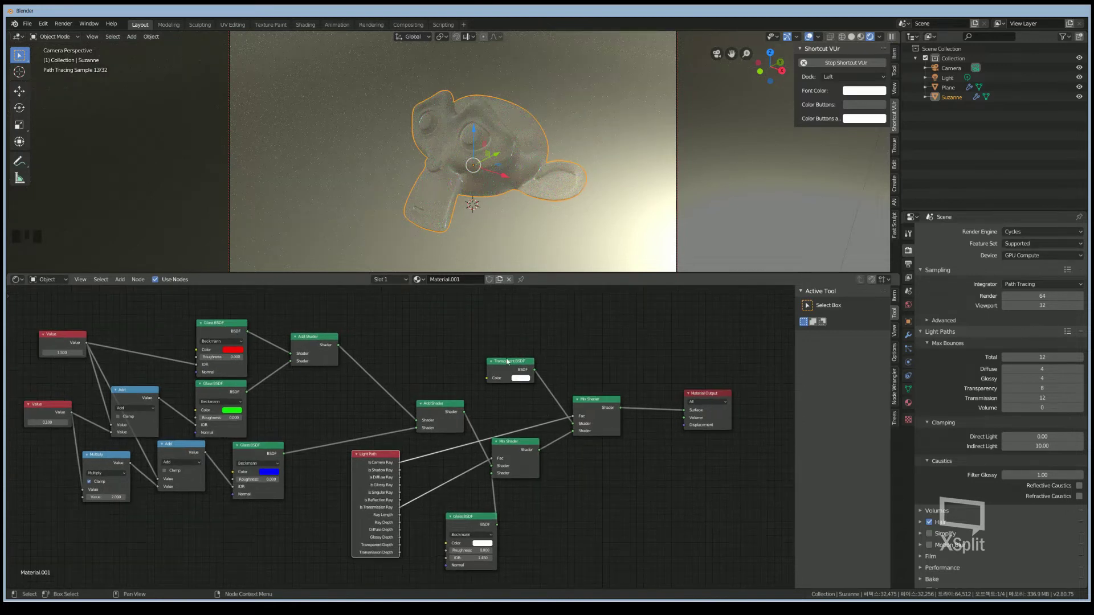
drag(507, 361, 539, 360)
- Add an Environment Texture node left of the Transparent BSDF and load the architecture JPG image into it
key(shift+a)
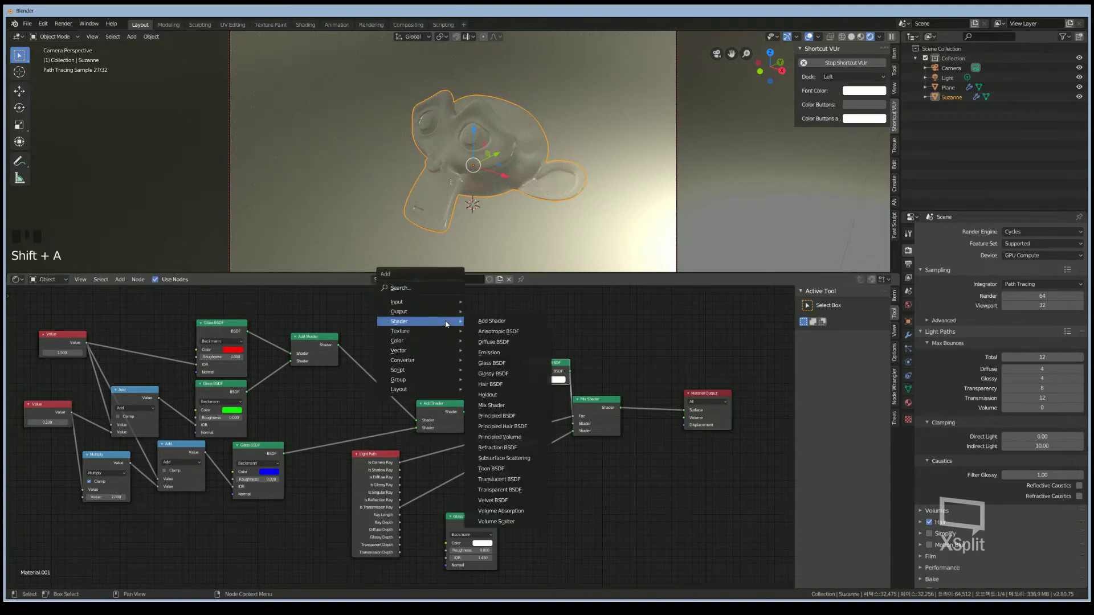
mouse_move(432, 335)
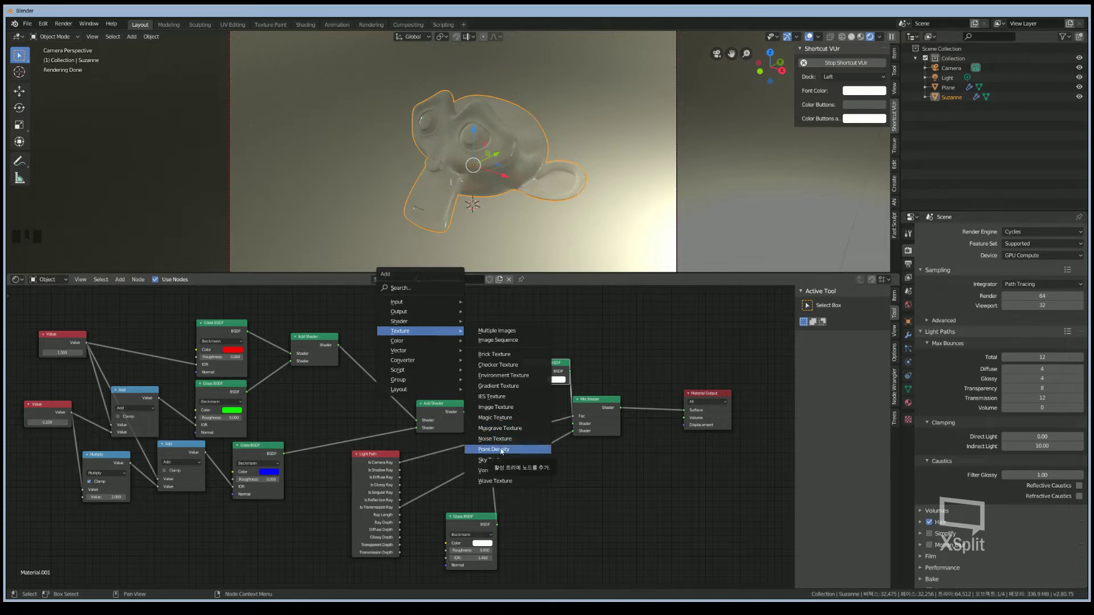
click(504, 376)
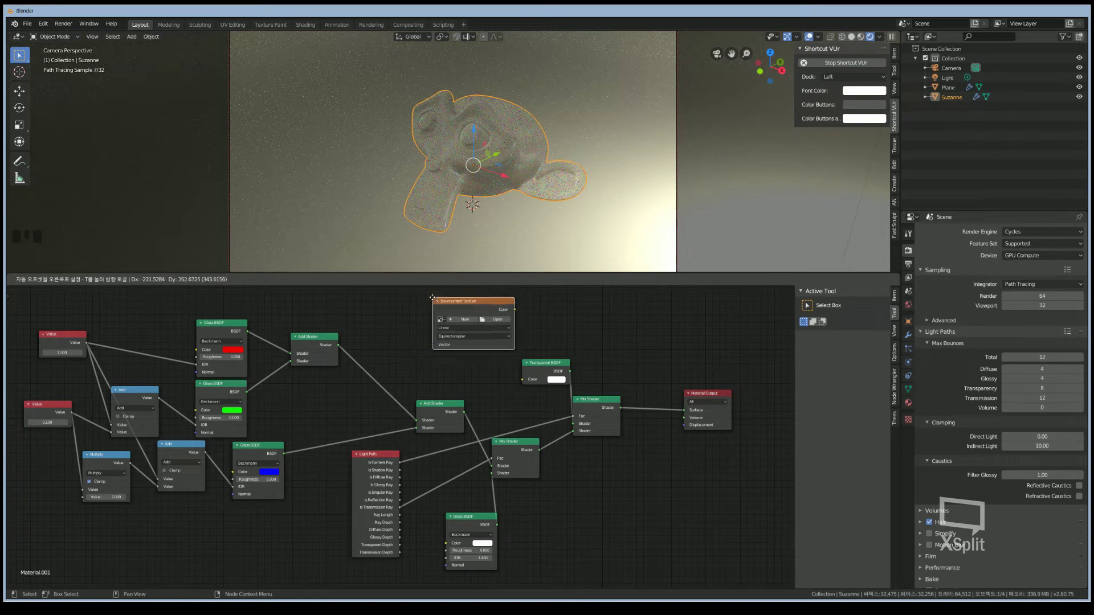
click(434, 301)
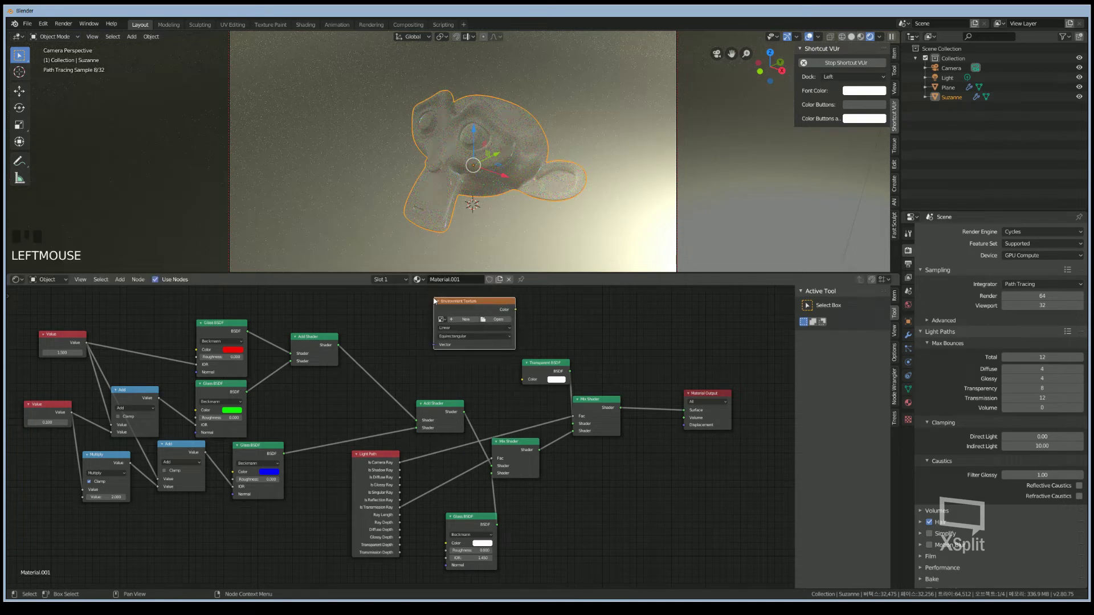
click(487, 320)
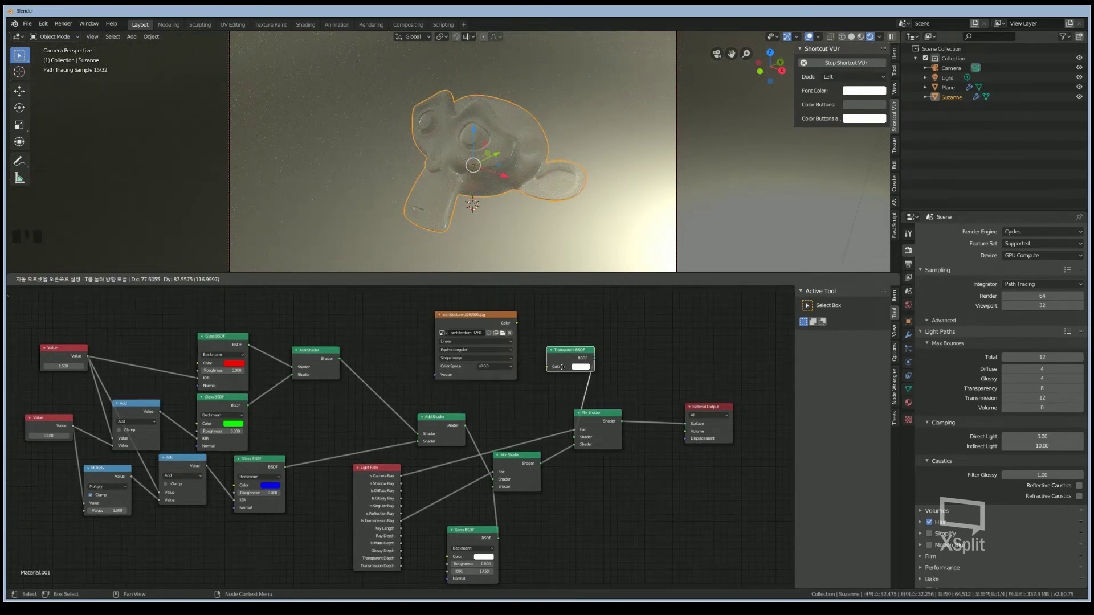
- Shift the Transparent BSDF to the right and connect the Environment Texture's Color output to its Color input
click(562, 367)
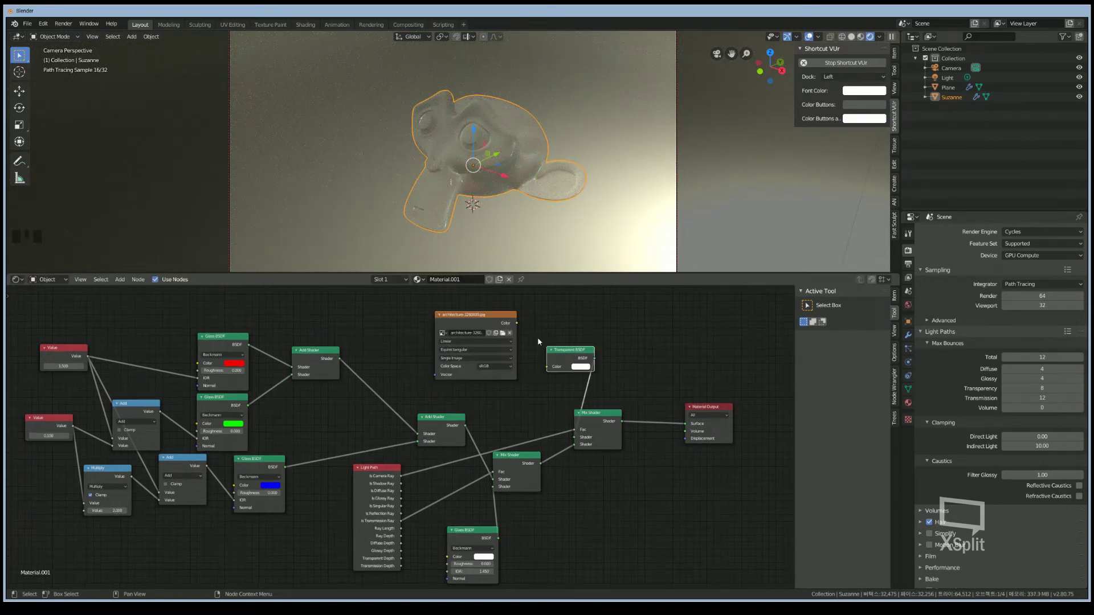
drag(516, 323, 551, 377)
drag(522, 335, 548, 369)
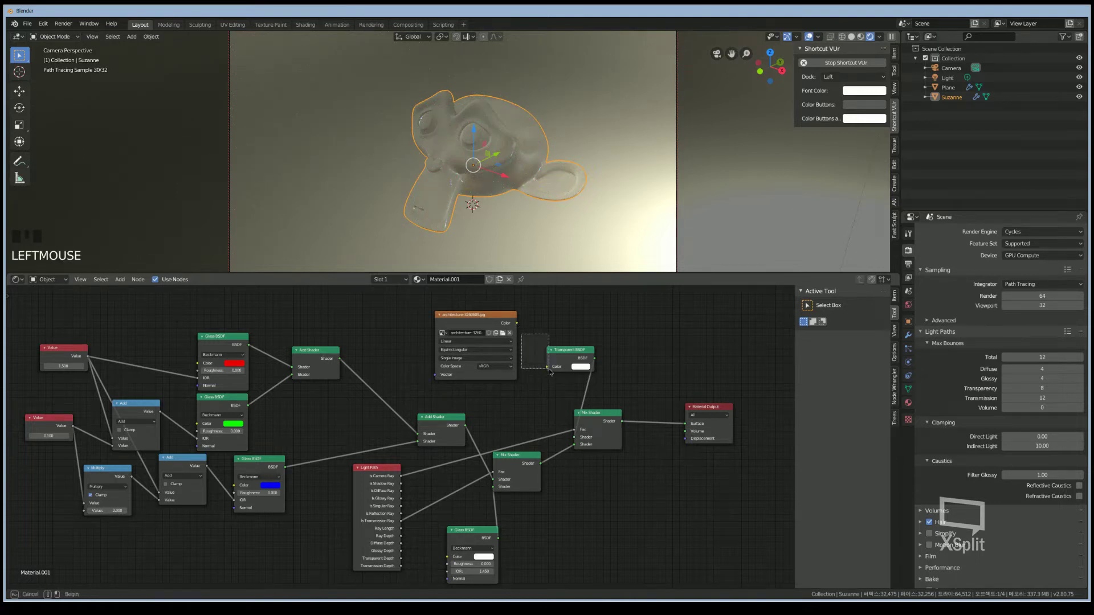
drag(517, 323, 548, 366)
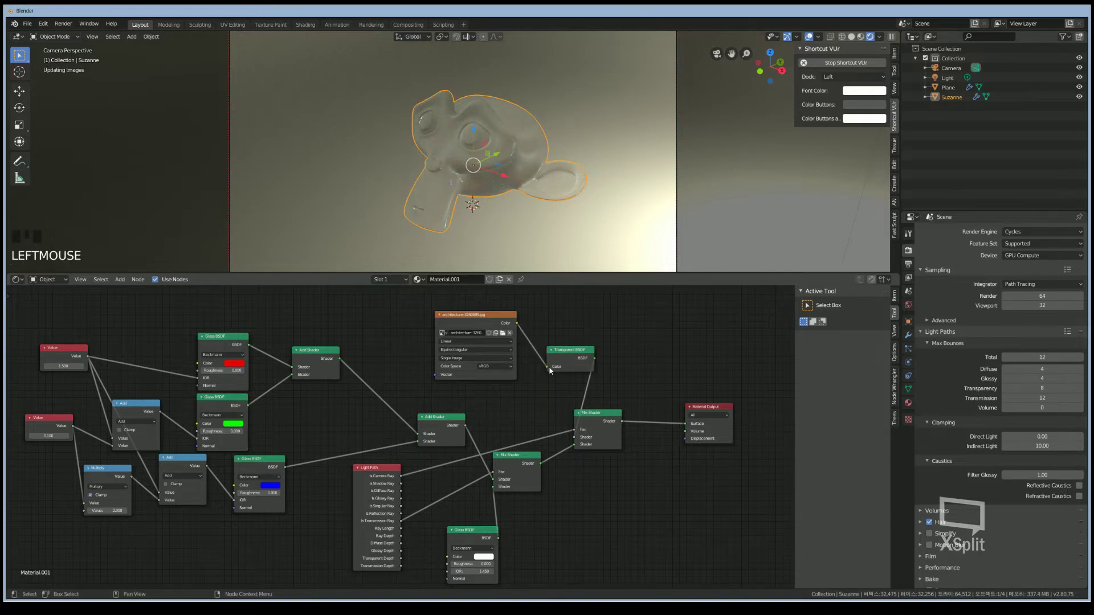
- Add Texture Coordinate and Mapping nodes ahead of the Environment Texture and link a coordinate output to Mapping's Vector
click(473, 316)
key(ctrl+t)
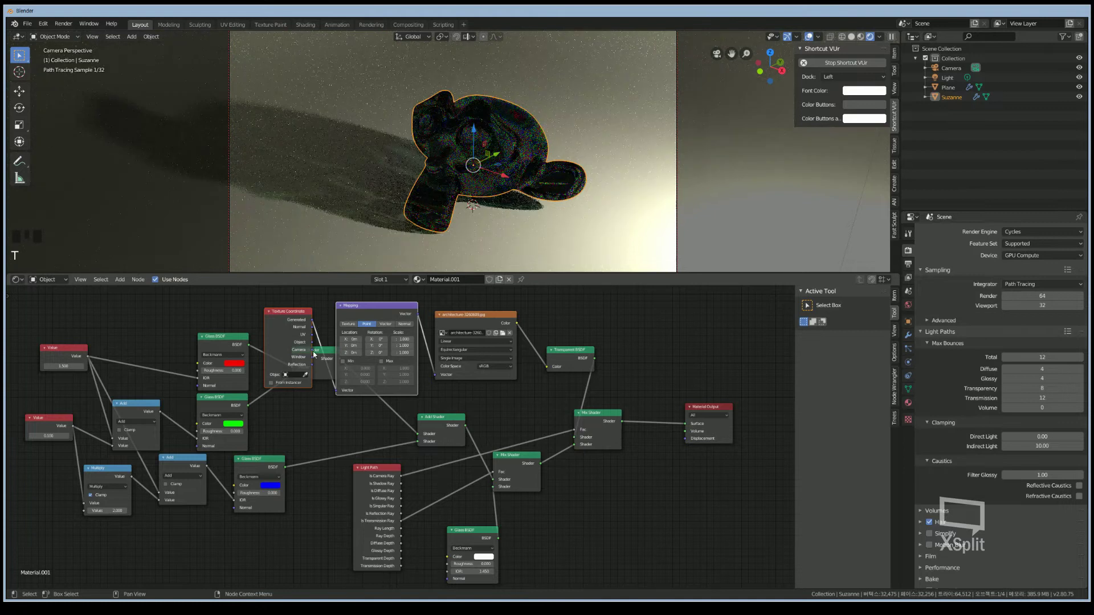
drag(313, 342, 338, 394)
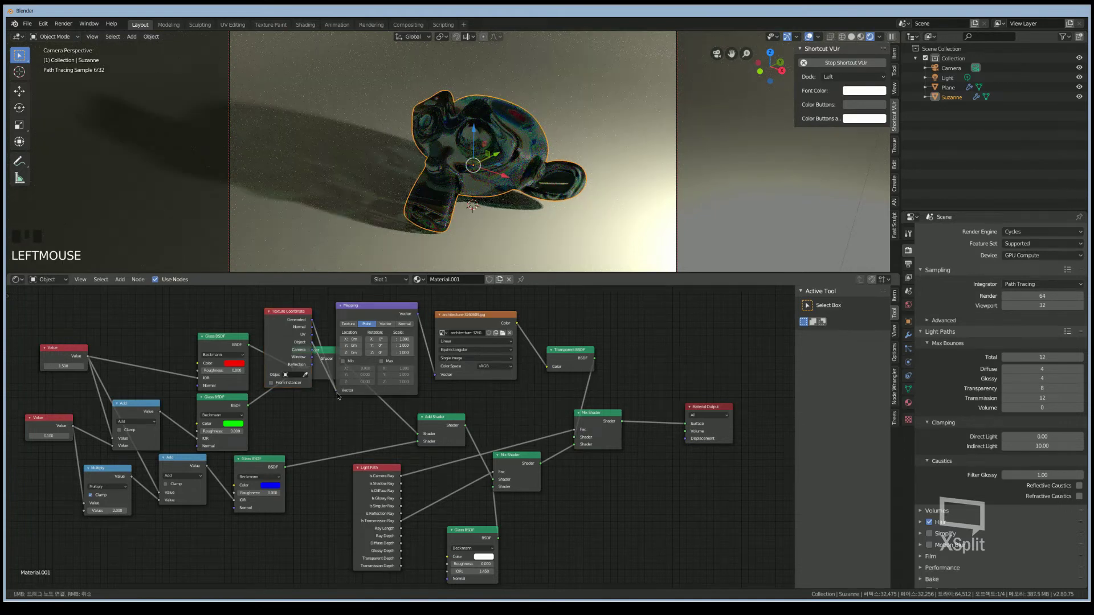
- Move the Texture Coordinate, Mapping and Environment Texture nodes together above the rest of the node tree
scroll(498, 401, down, 3)
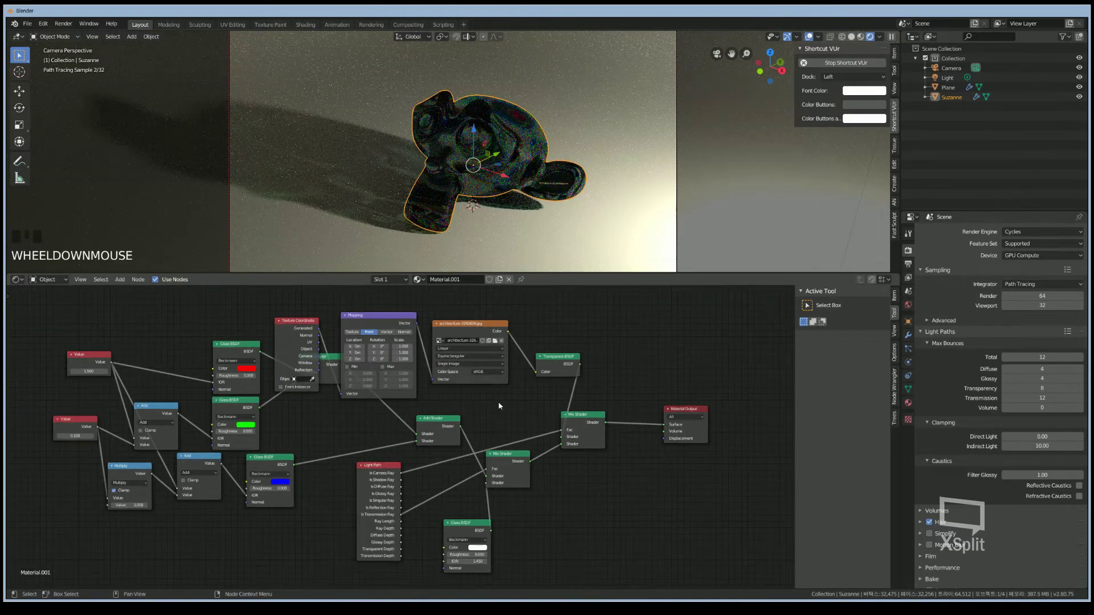
scroll(498, 401, down, 2)
scroll(373, 372, down, 1)
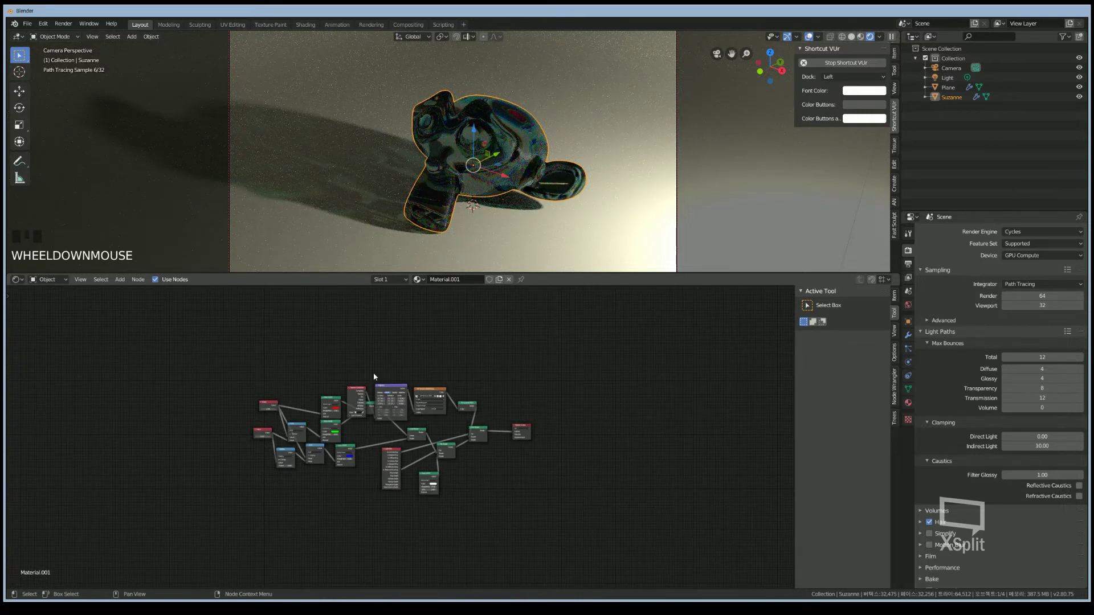
drag(347, 368, 434, 394)
click(417, 358)
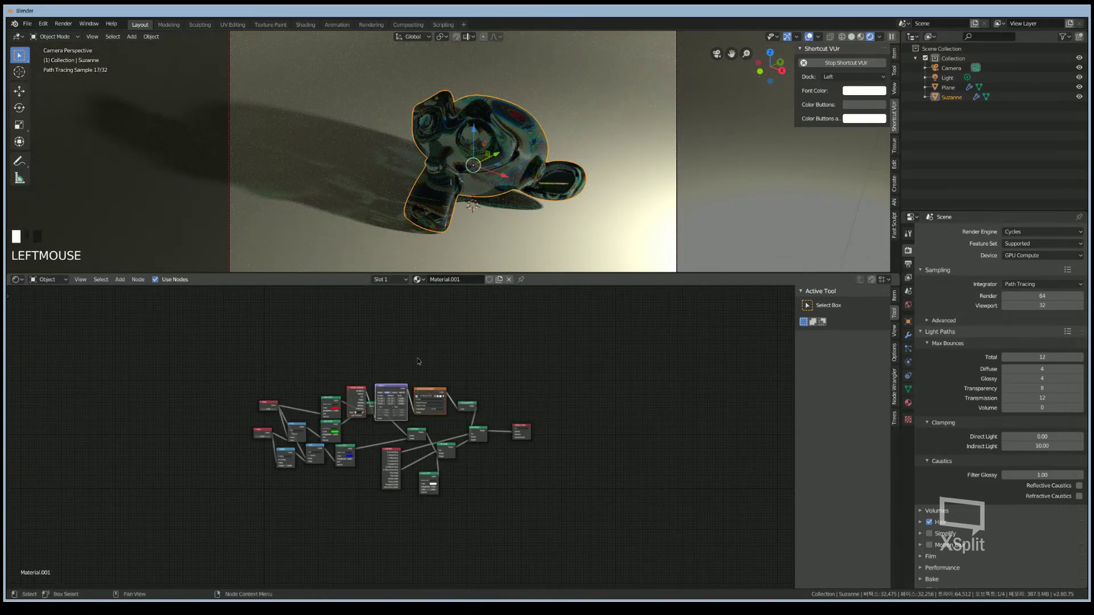
key(g)
click(418, 354)
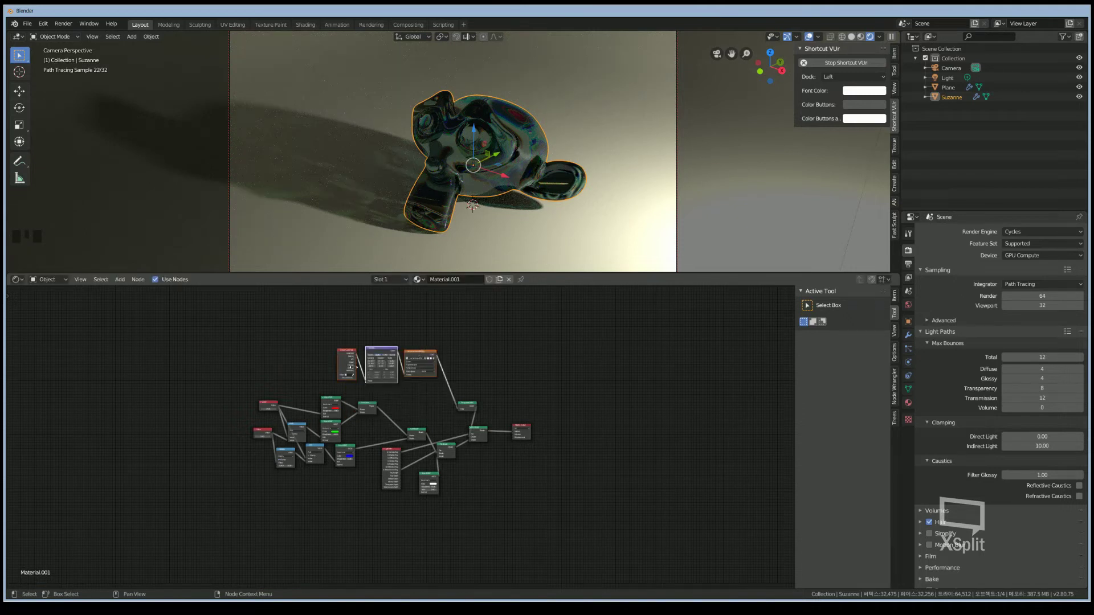
- Rewire Mapping's Vector input to a different output of the Texture Coordinate node
scroll(354, 370, up, 1)
scroll(336, 332, up, 1)
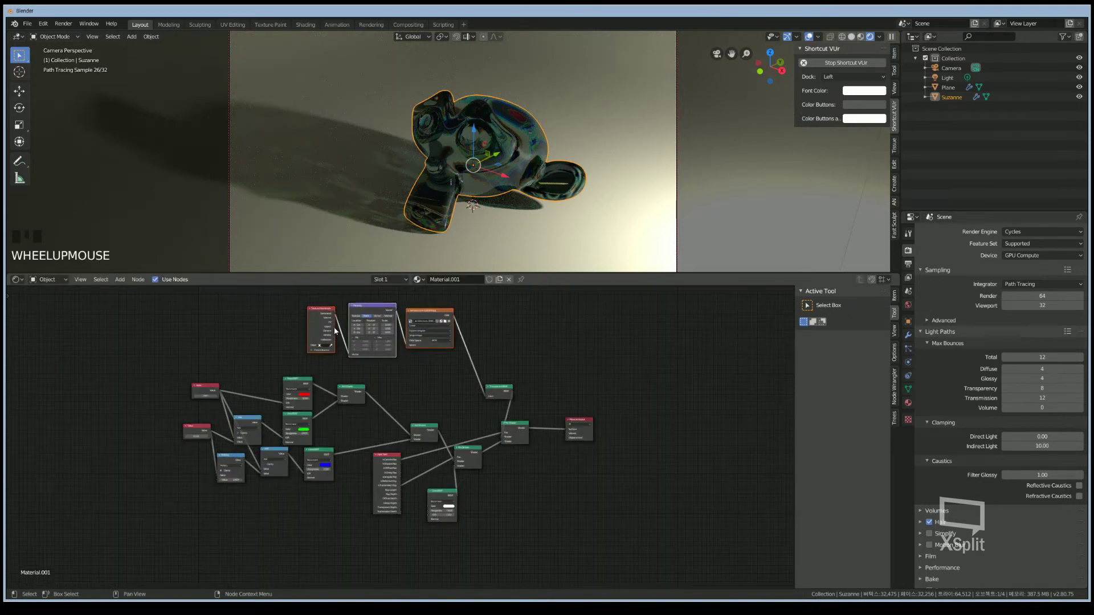
drag(335, 330, 350, 354)
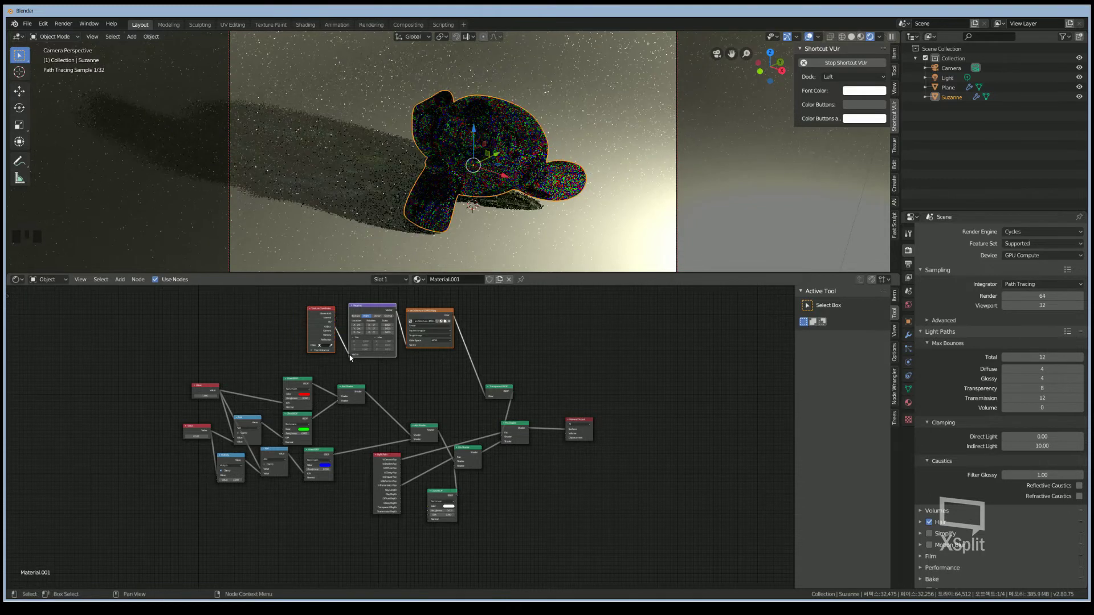
- Add a Fresnel node and place it directly above the Environment Texture
middle_drag(532, 357, 531, 384)
scroll(530, 384, up, 1)
scroll(530, 379, up, 1)
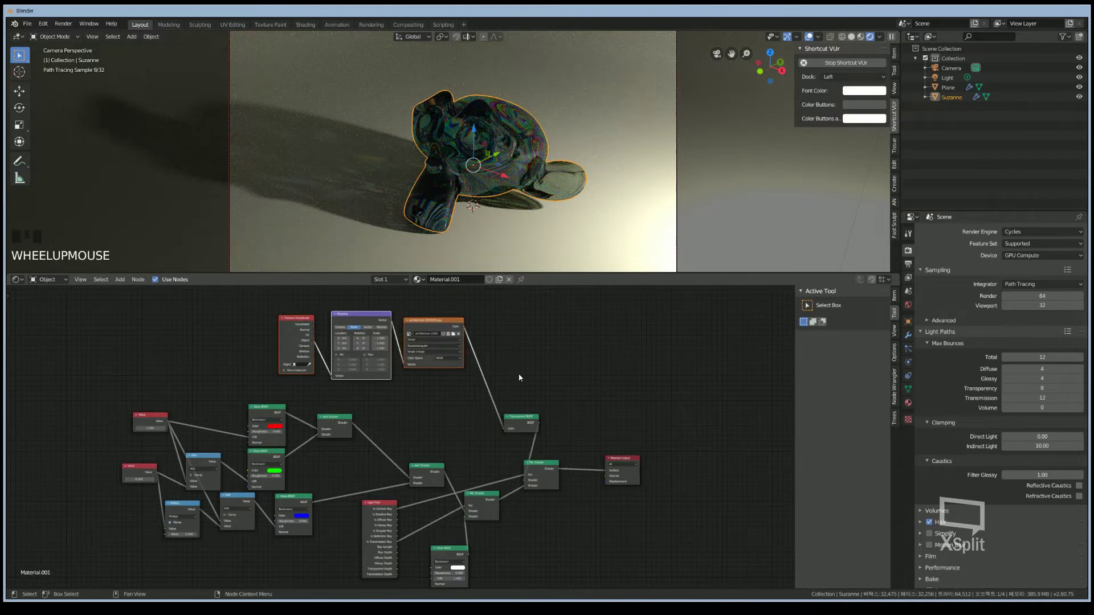
key(shift+a)
mouse_move(508, 376)
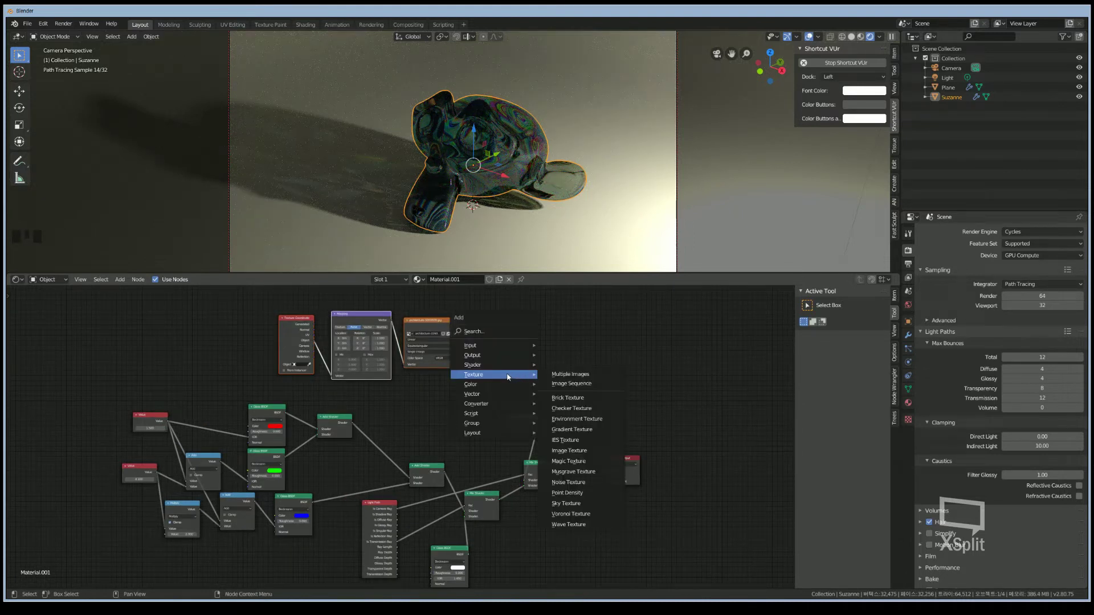
mouse_move(512, 347)
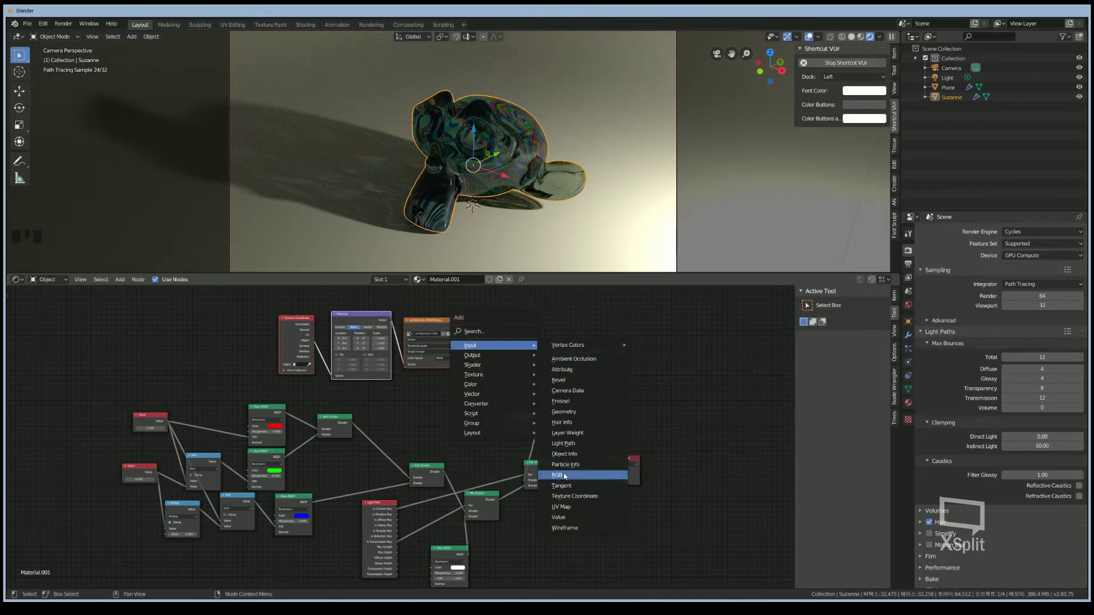
click(562, 403)
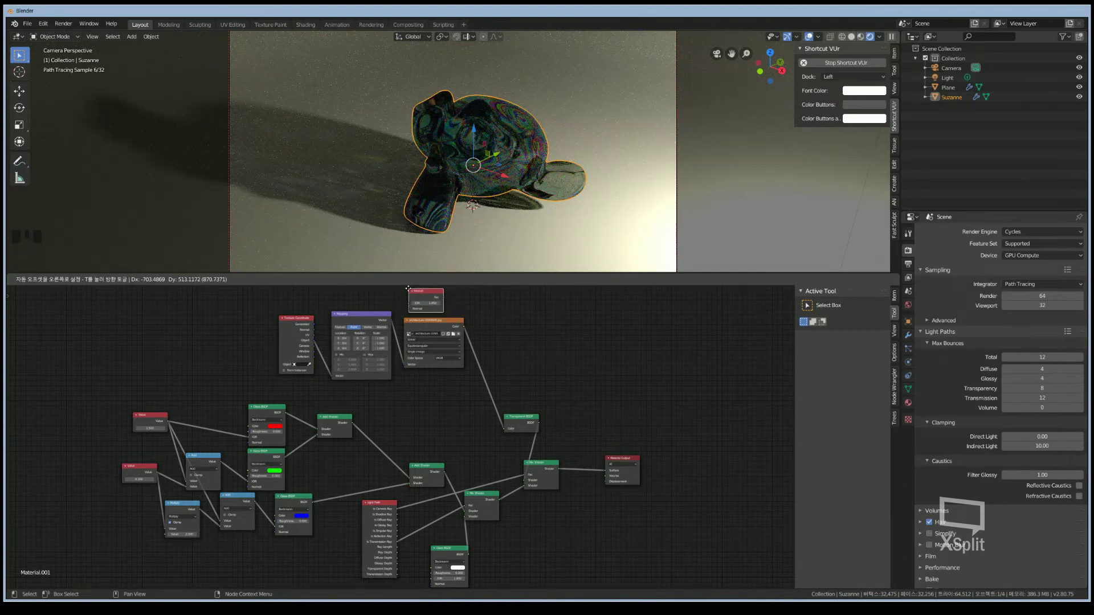
click(408, 288)
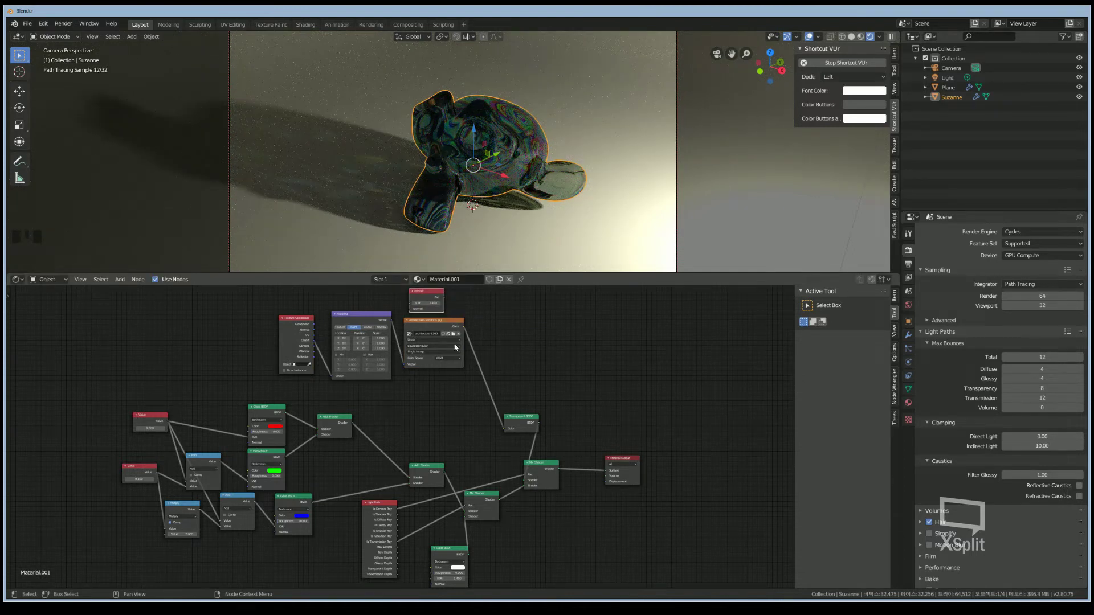
- Insert a MixRGB node between the Environment Texture and the Transparent BSDF, and drive its Fac with the Fresnel output
key(shift+a)
mouse_move(554, 397)
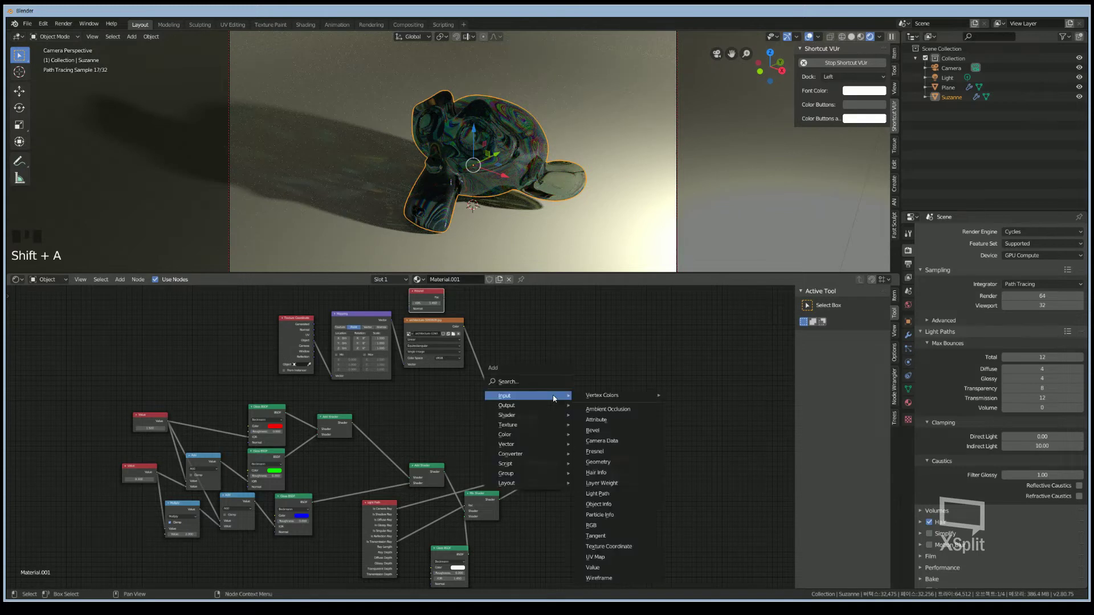
mouse_move(552, 435)
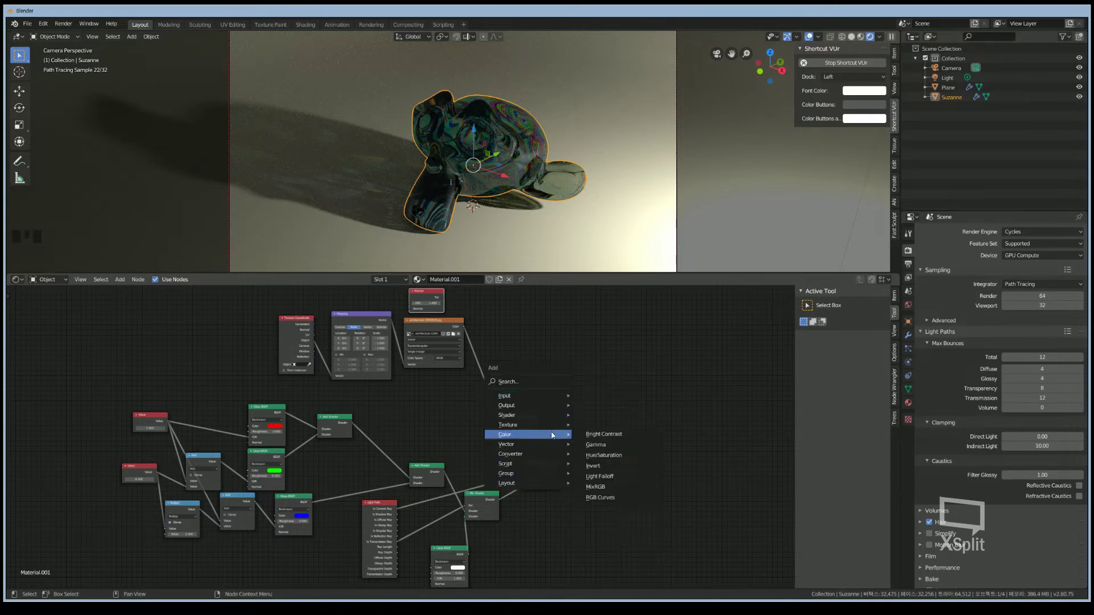
click(595, 487)
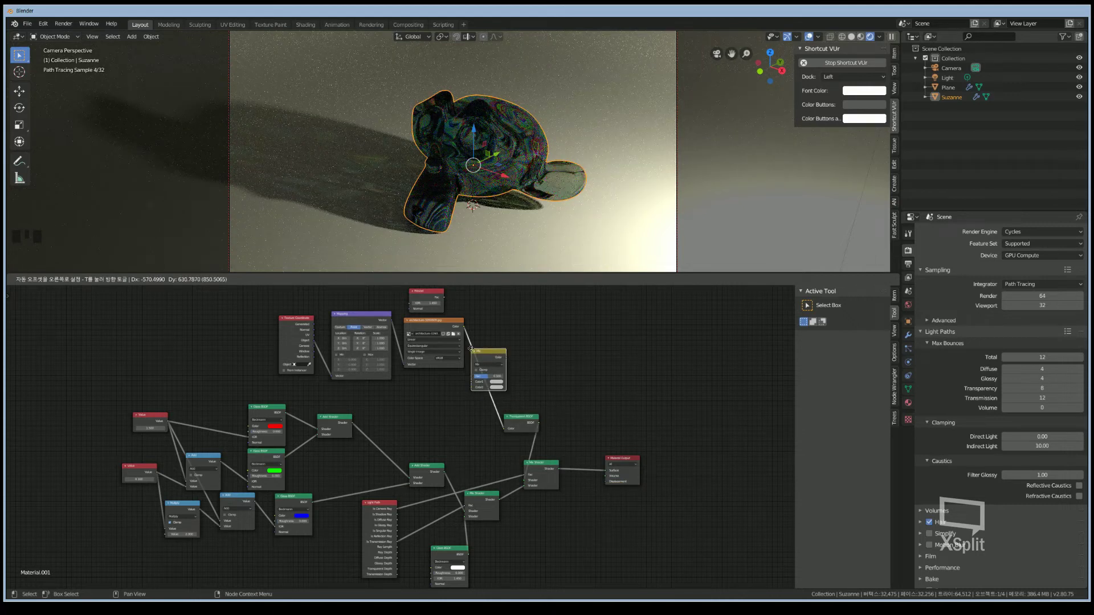
click(480, 346)
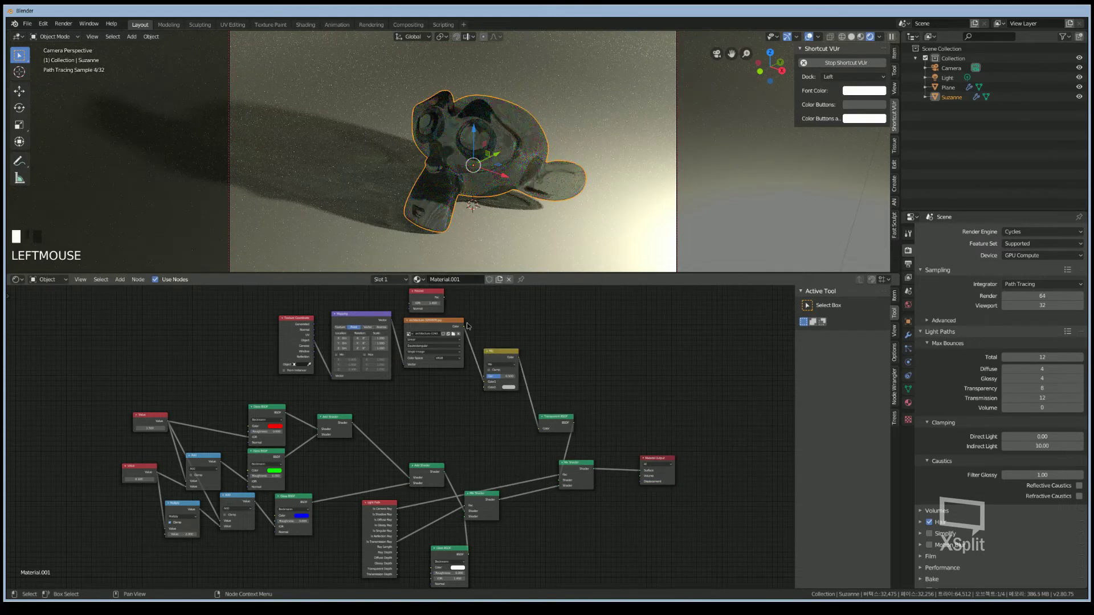
drag(463, 319, 483, 349)
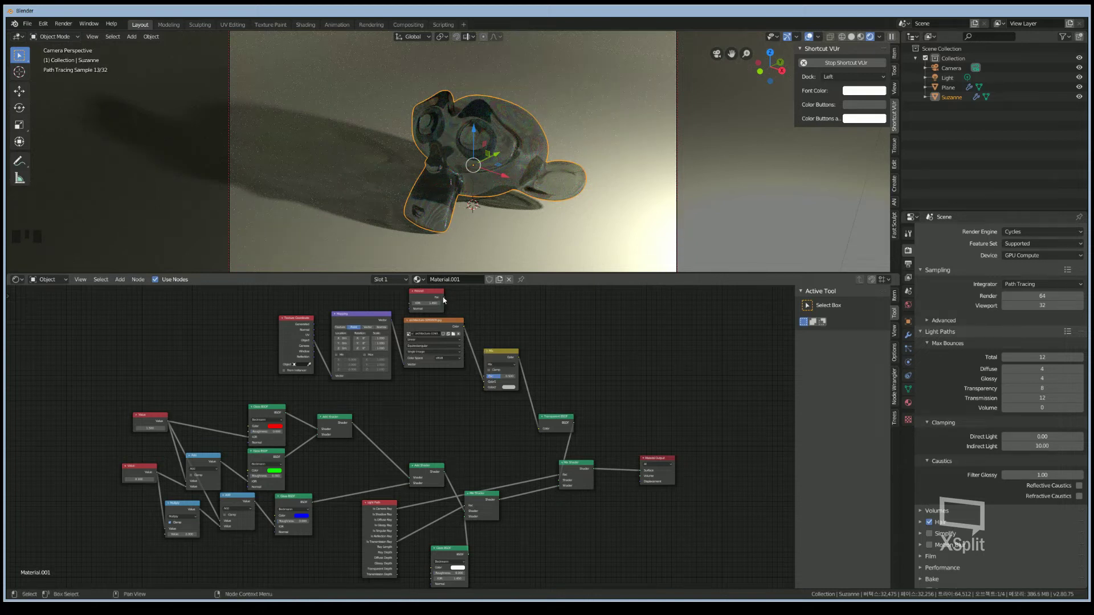
drag(443, 299, 525, 309)
- Add a Checker Texture node below the Environment Texture
key(shift+a)
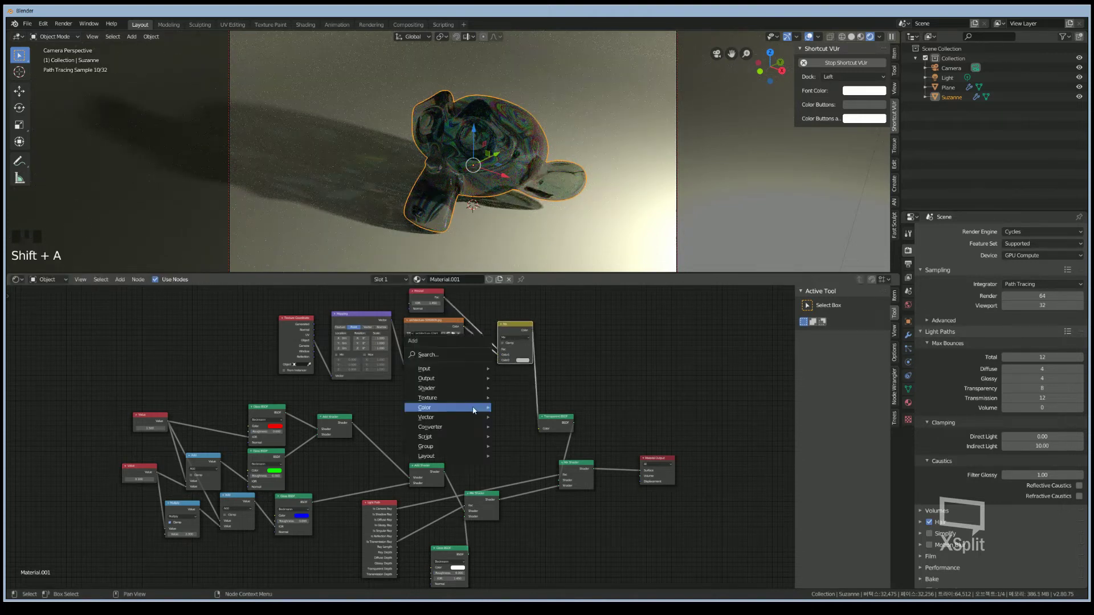
mouse_move(469, 412)
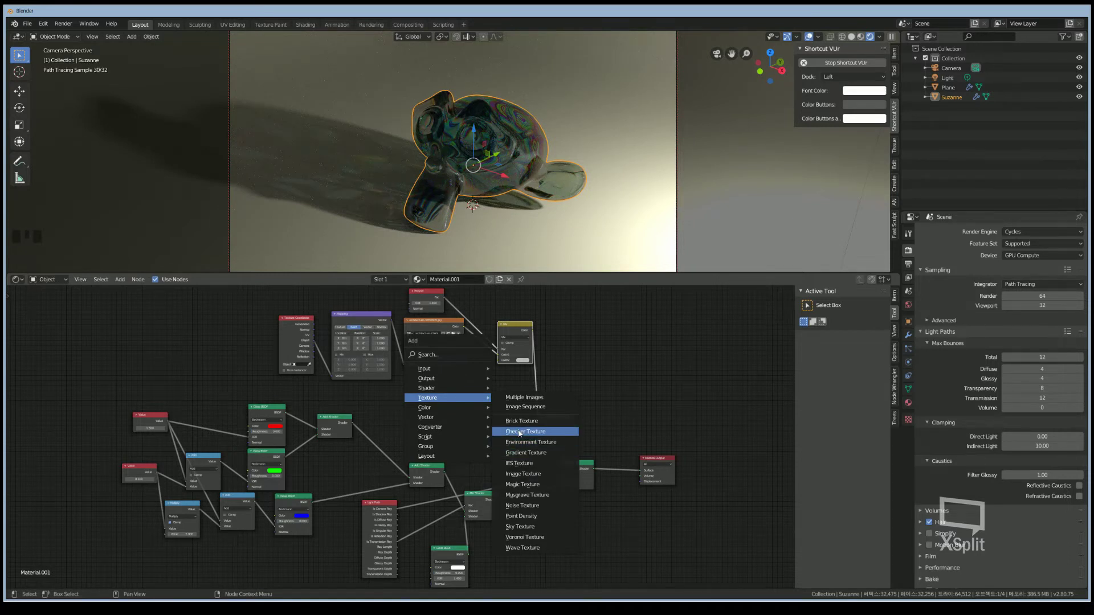
click(526, 431)
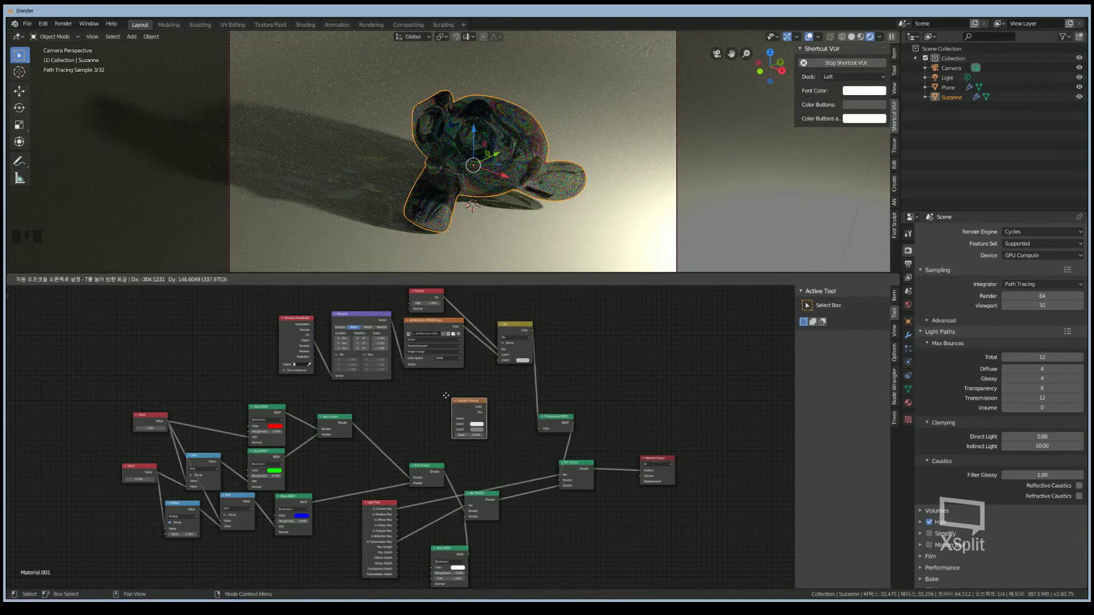
click(426, 392)
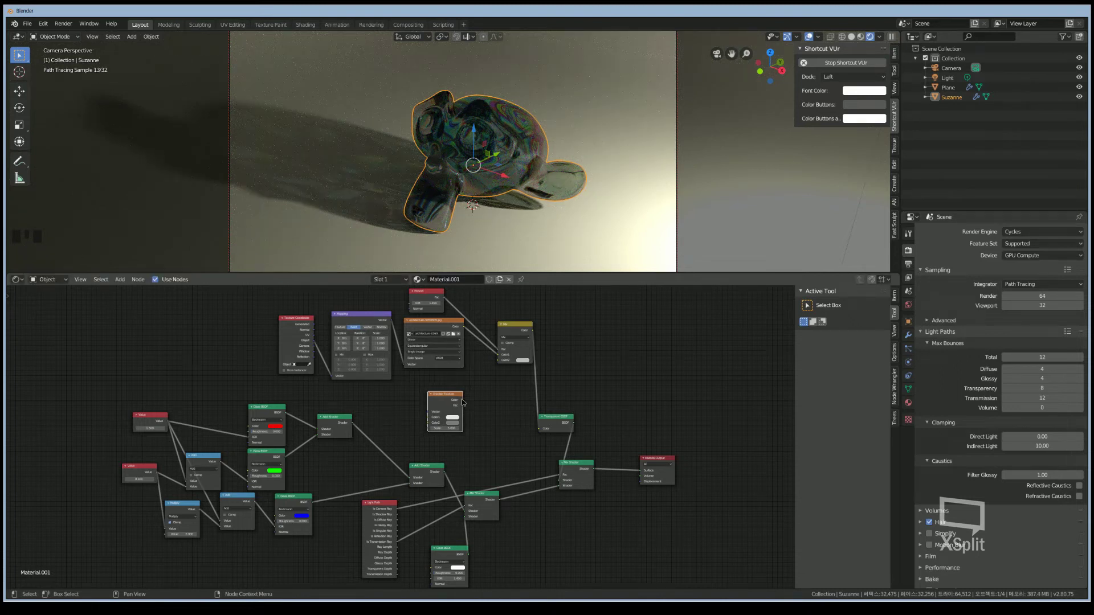
- Link the Checker Texture's Color to the Mix node's Color2 input and move the texture closer beneath the Environment Texture
click(504, 371)
drag(504, 372, 504, 365)
drag(462, 400, 503, 370)
drag(462, 400, 499, 360)
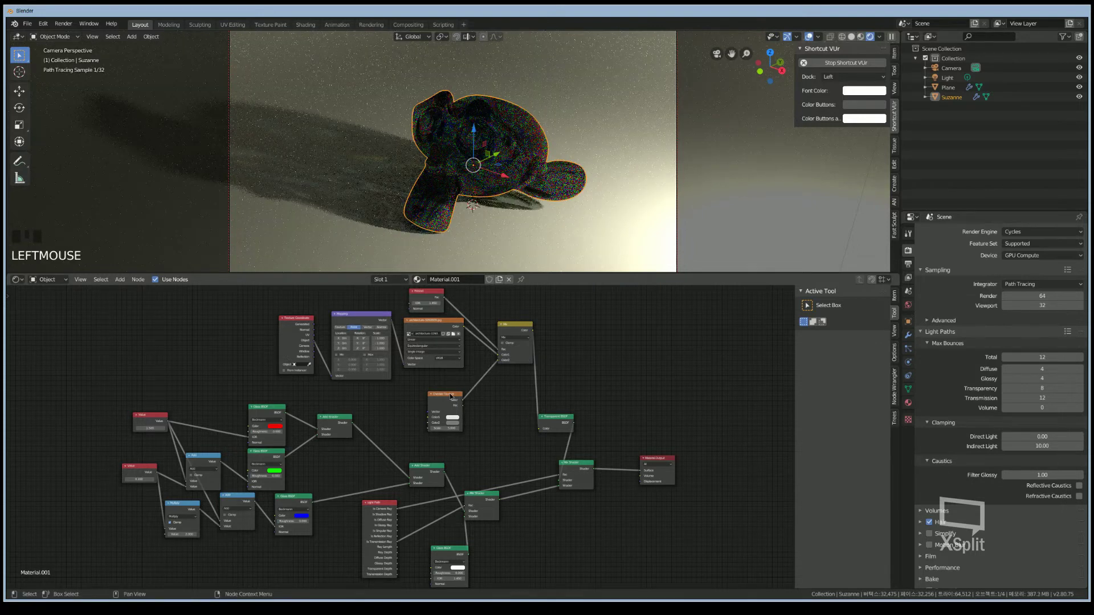
click(443, 381)
drag(448, 388, 428, 382)
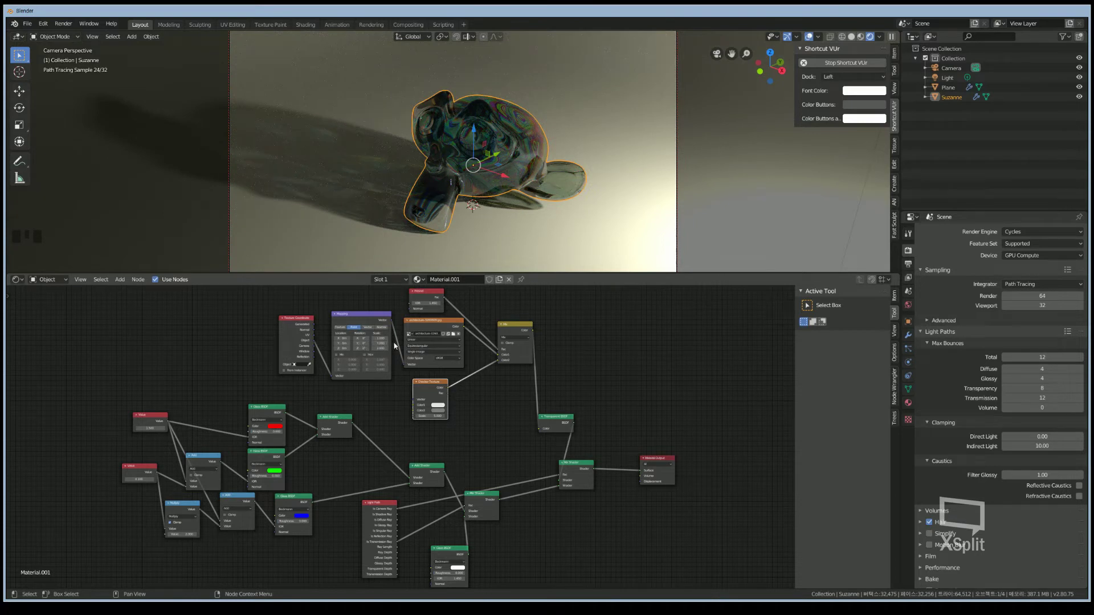
- Replace the Environment Texture's image with 20_Subway_Lights_3k.hdr from the Subway_Lights folder
click(454, 335)
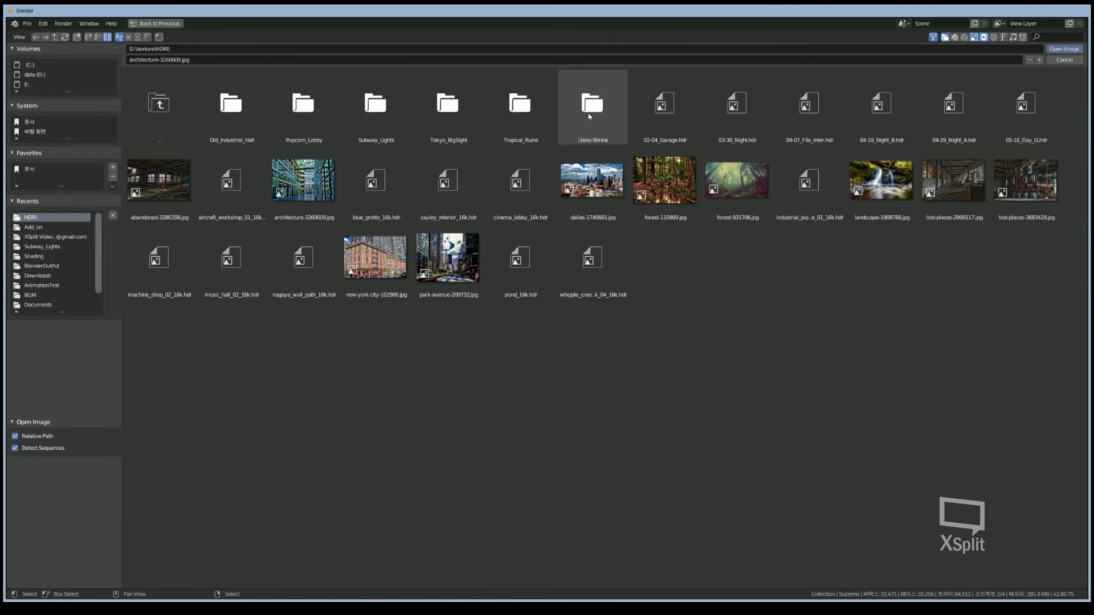
double_click(373, 106)
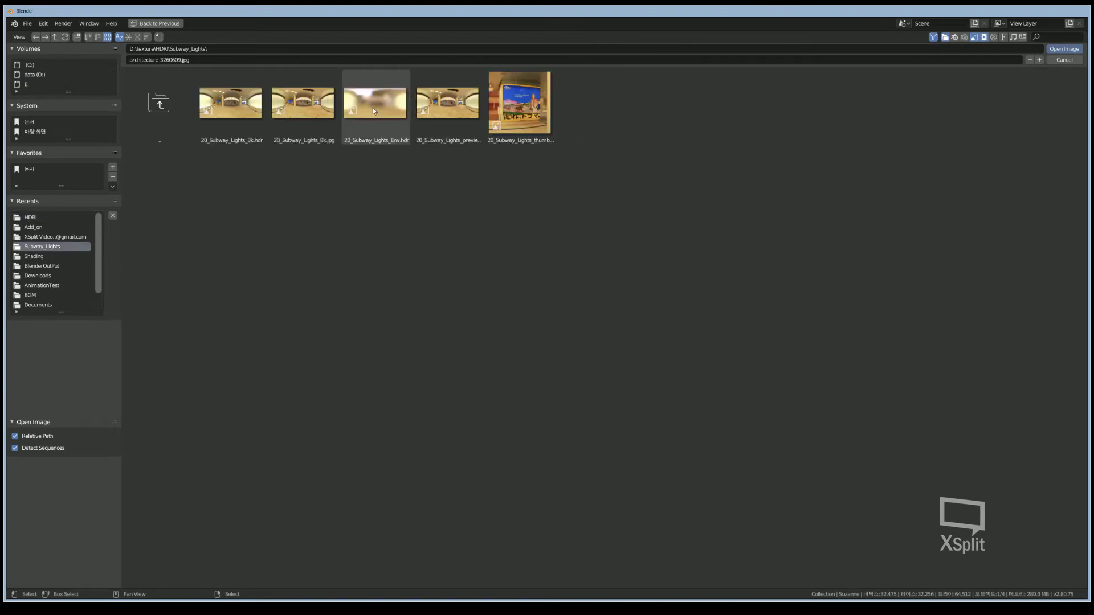
click(242, 100)
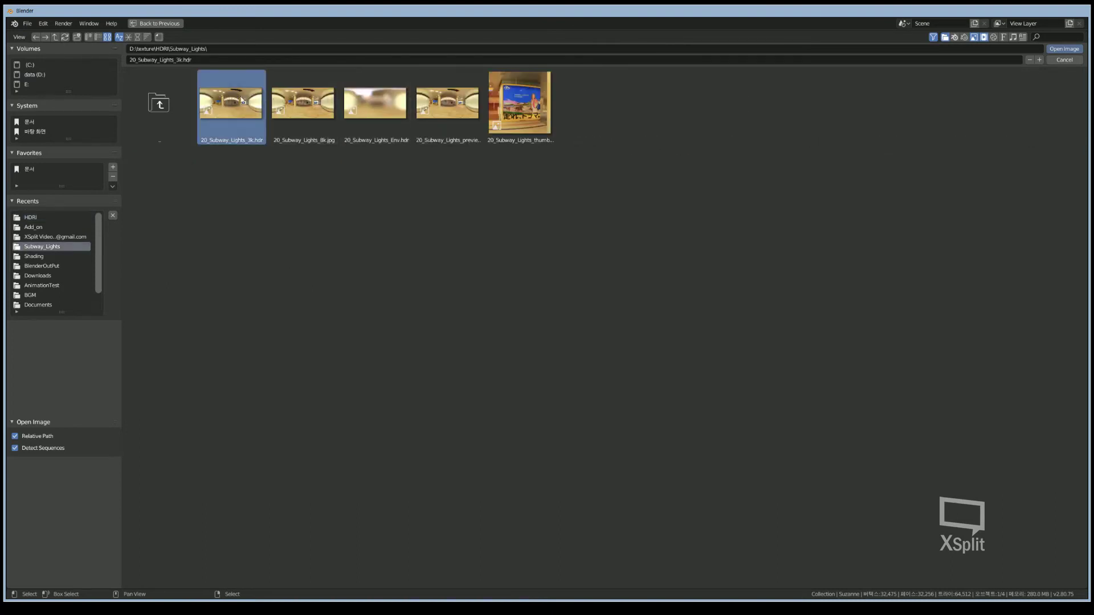
click(520, 103)
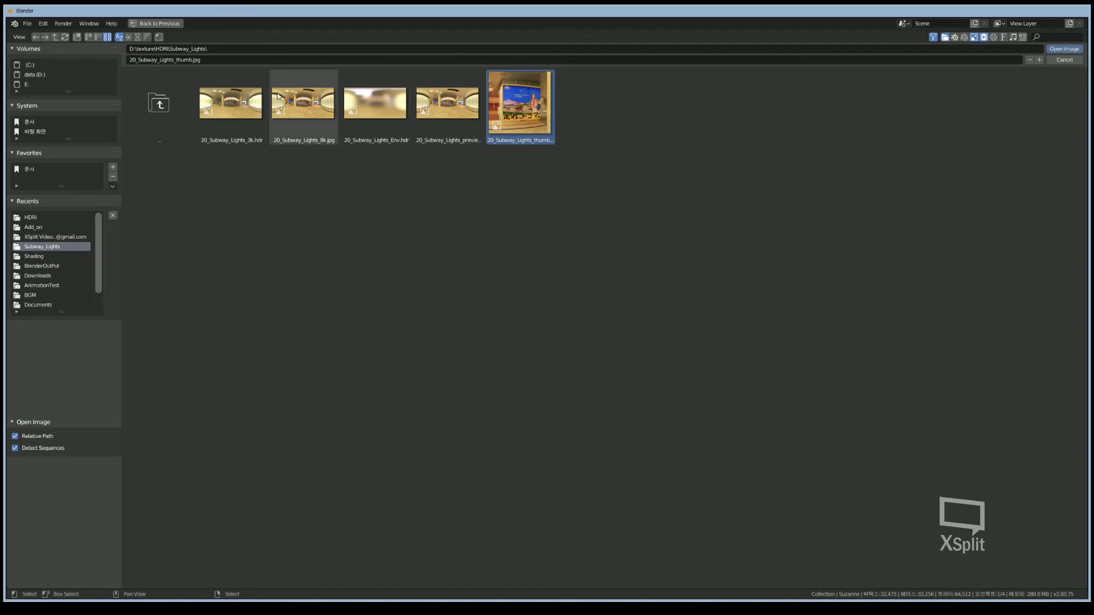
click(232, 98)
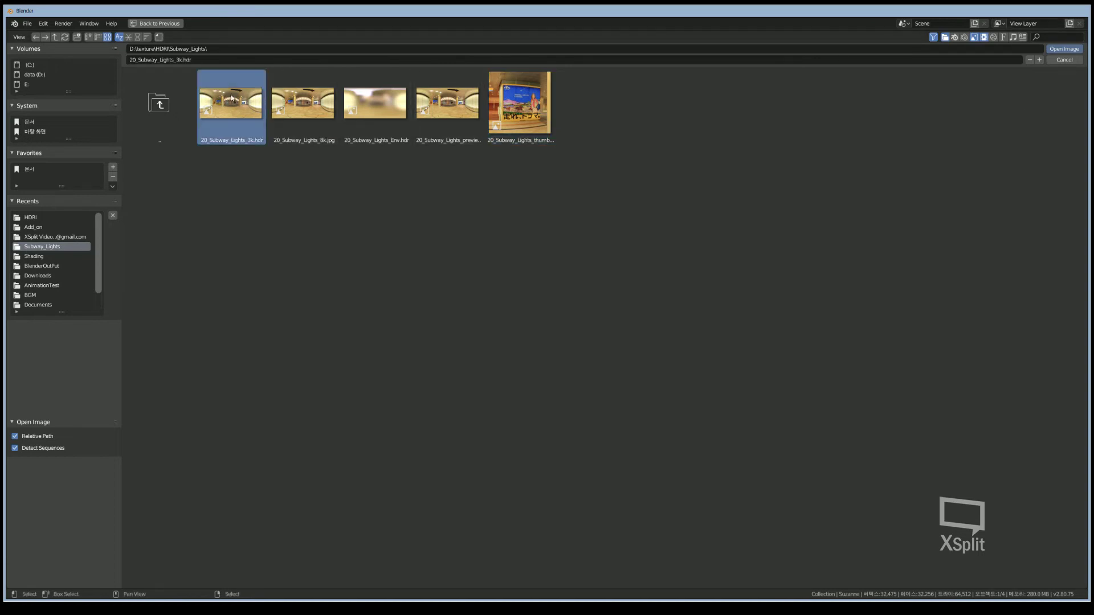
click(1064, 48)
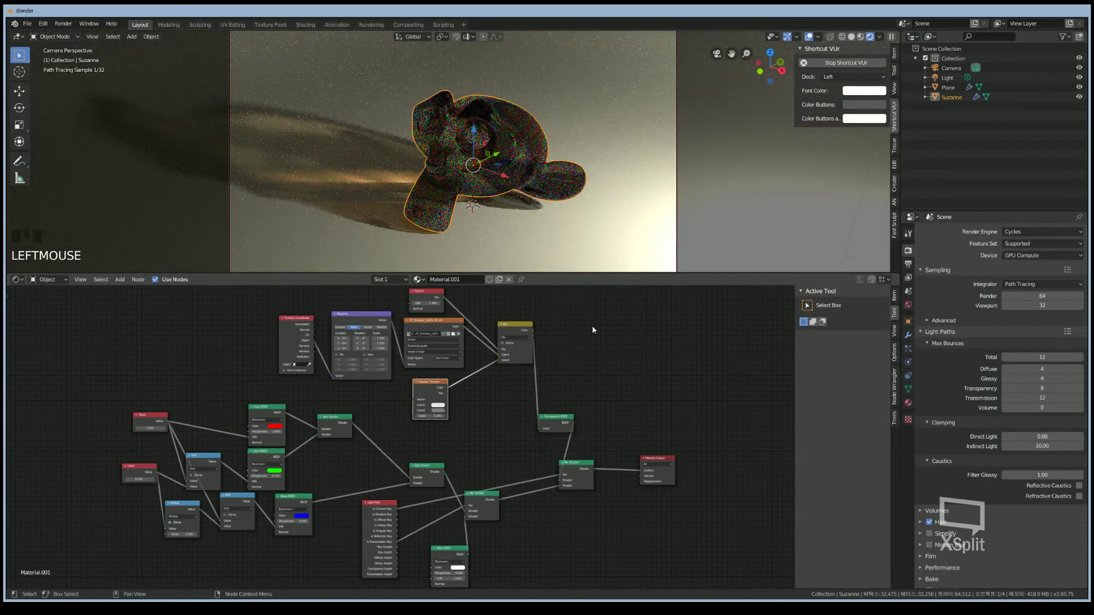
- Shift the Checker Texture closer to the color Mix node and set that node's blend mode to Lighten
middle_drag(590, 331, 585, 372)
scroll(586, 373, up, 2)
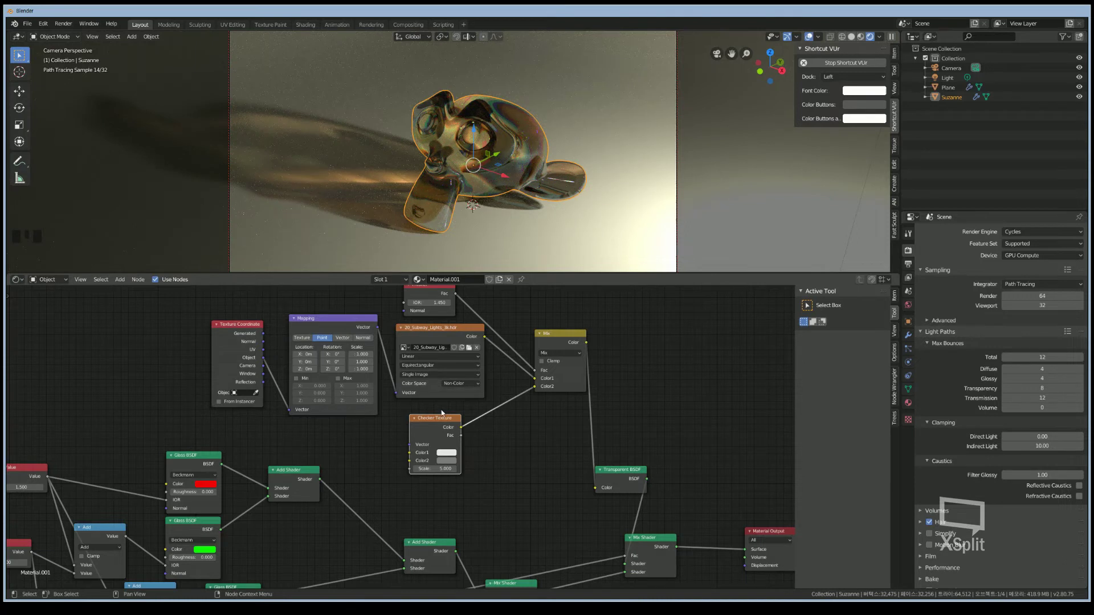
drag(443, 422, 483, 430)
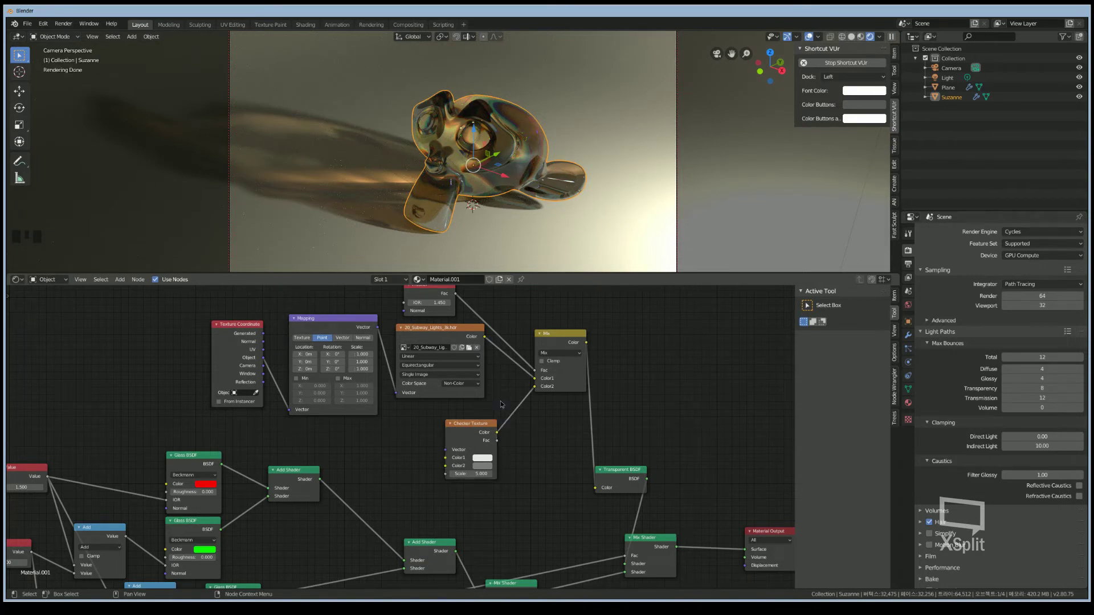
click(561, 353)
click(549, 402)
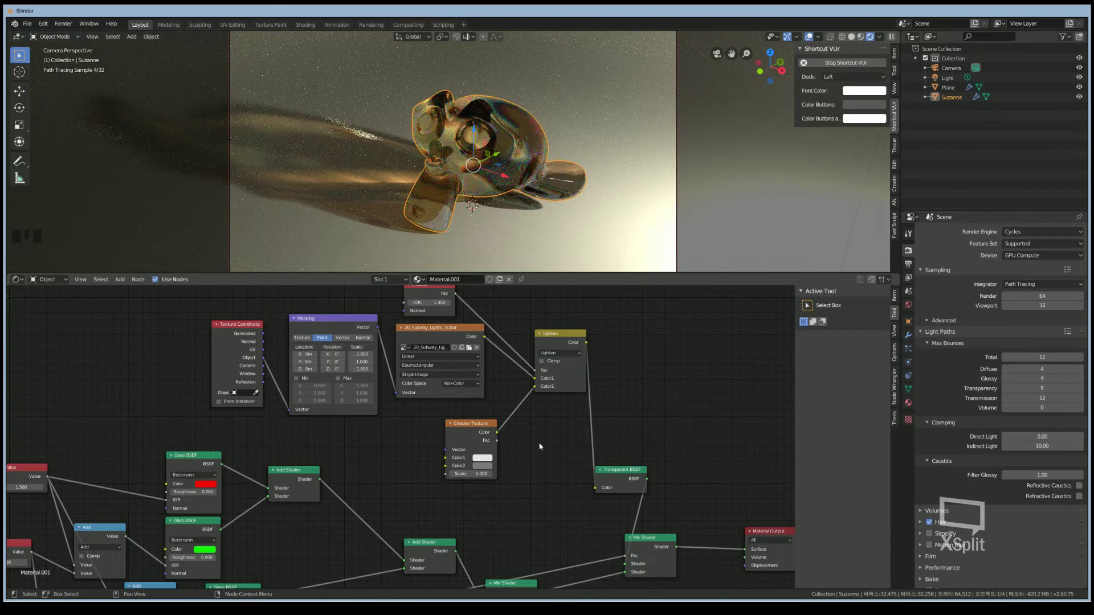
- Darken the Checker Texture's Color1 slightly and its Color2 to a deeper grey
click(485, 461)
scroll(537, 360, down, 1)
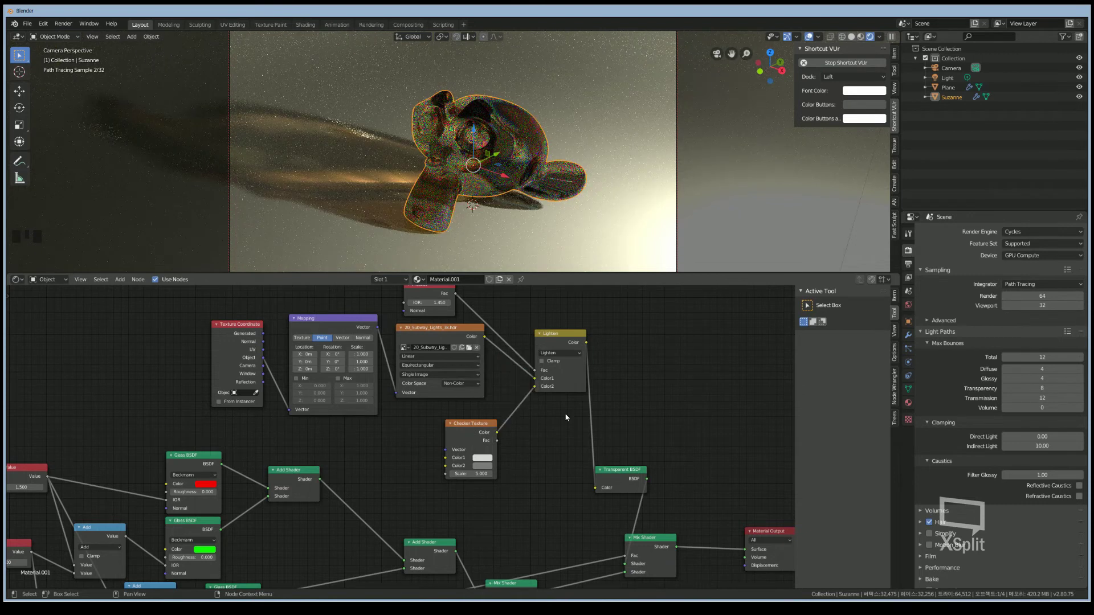
click(485, 467)
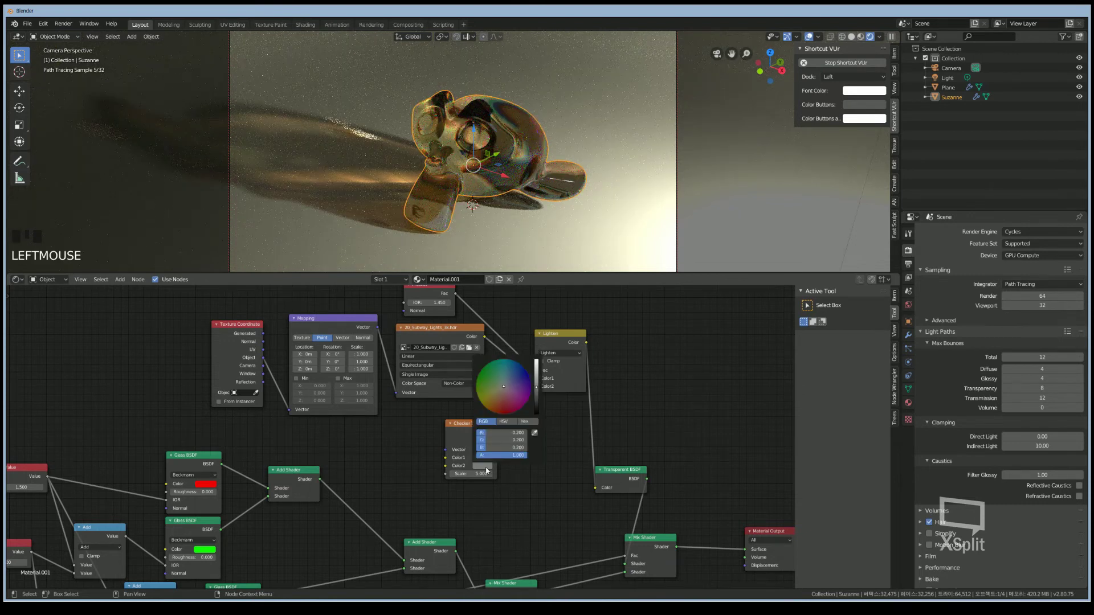
click(536, 389)
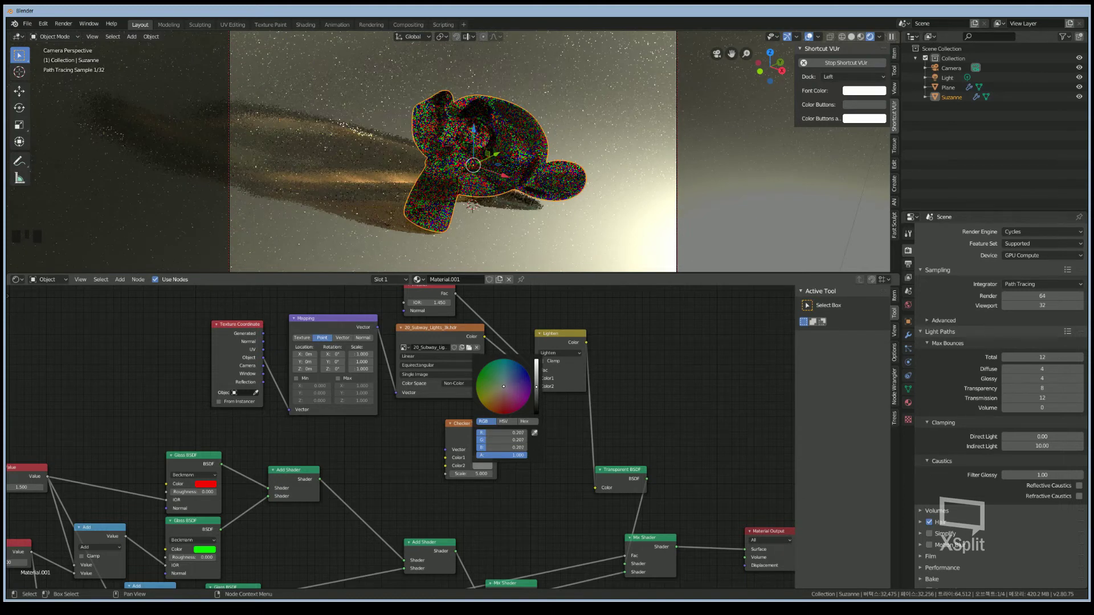
click(537, 394)
click(567, 400)
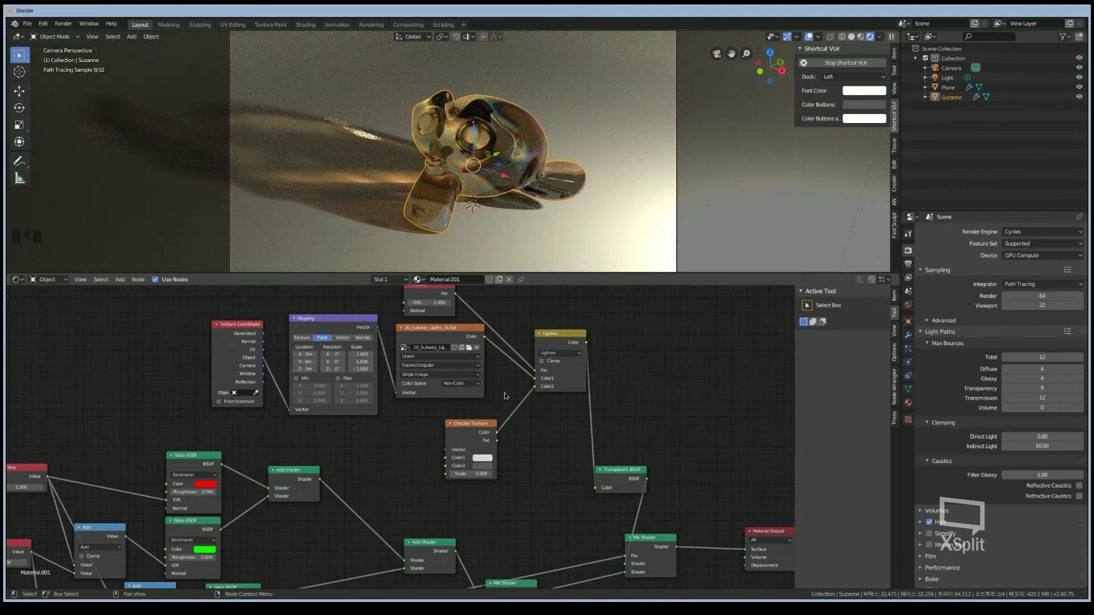
- Move the Mix Shader that combines the Add Shader and the white Glass BSDF farther away from them to untangle its links
mouse_move(501, 389)
middle_down()
mouse_move(465, 292)
mouse_move(442, 517)
mouse_move(438, 451)
middle_up()
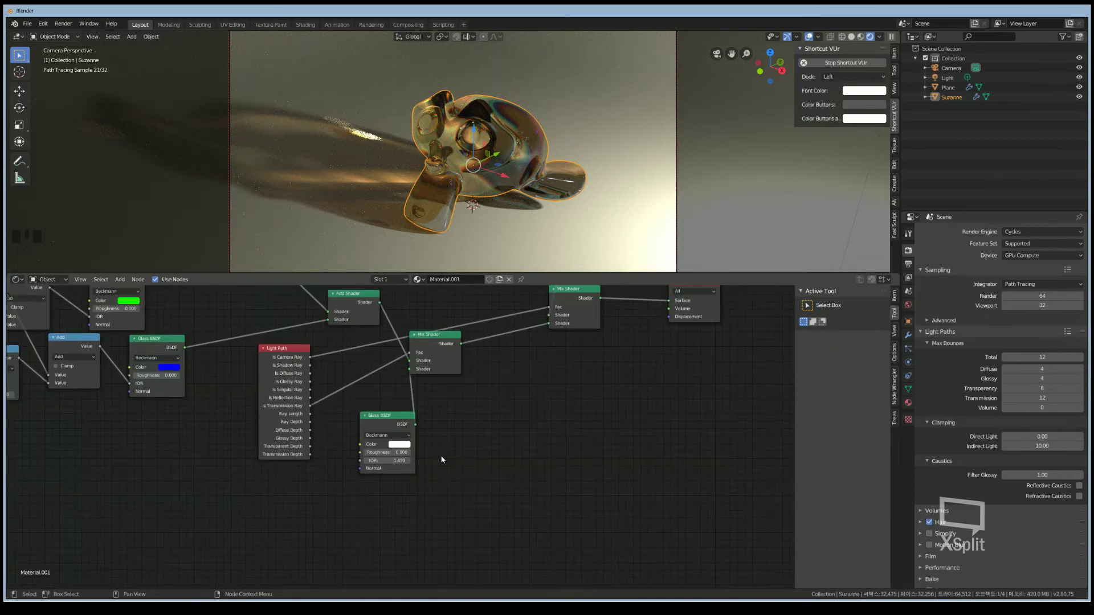
drag(440, 340, 484, 347)
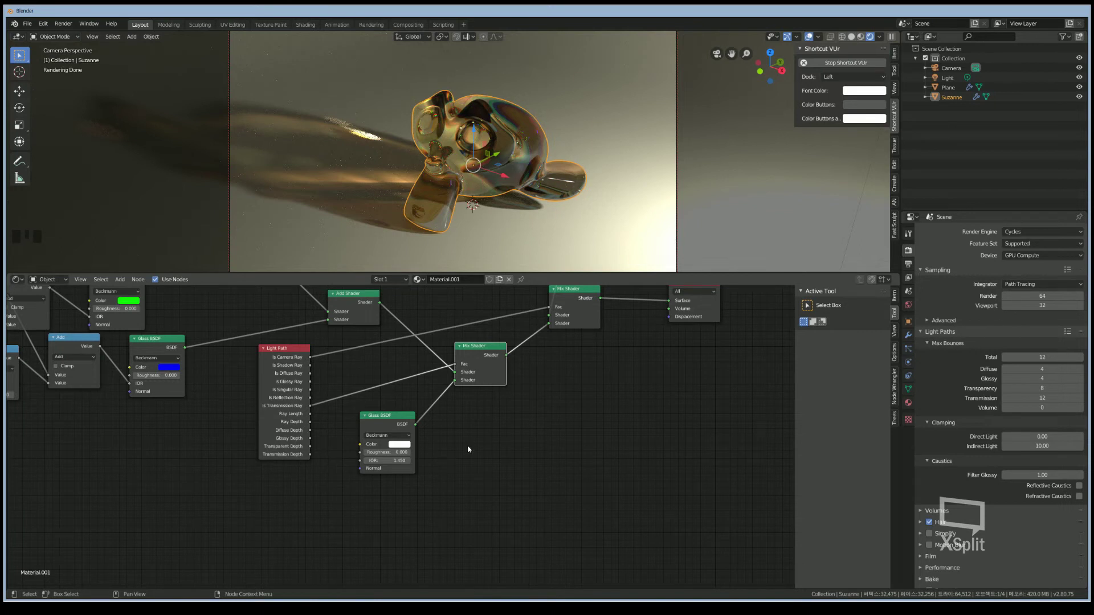
- Try feeding the white Glass BSDF directly into the first Shader input of the final Mix Shader
middle_drag(536, 375, 466, 454)
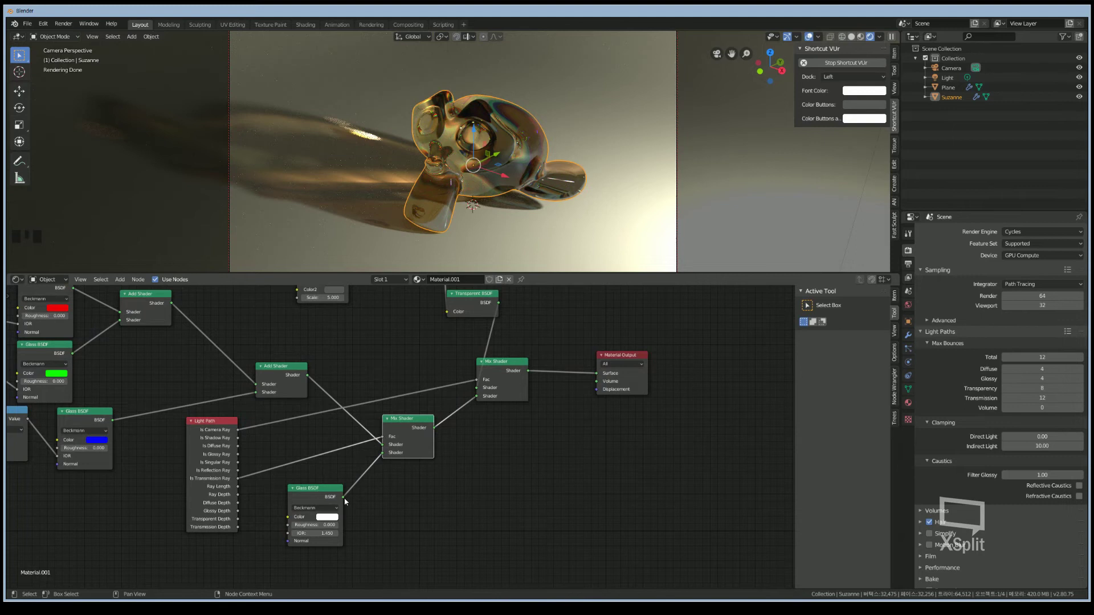
drag(344, 498, 476, 388)
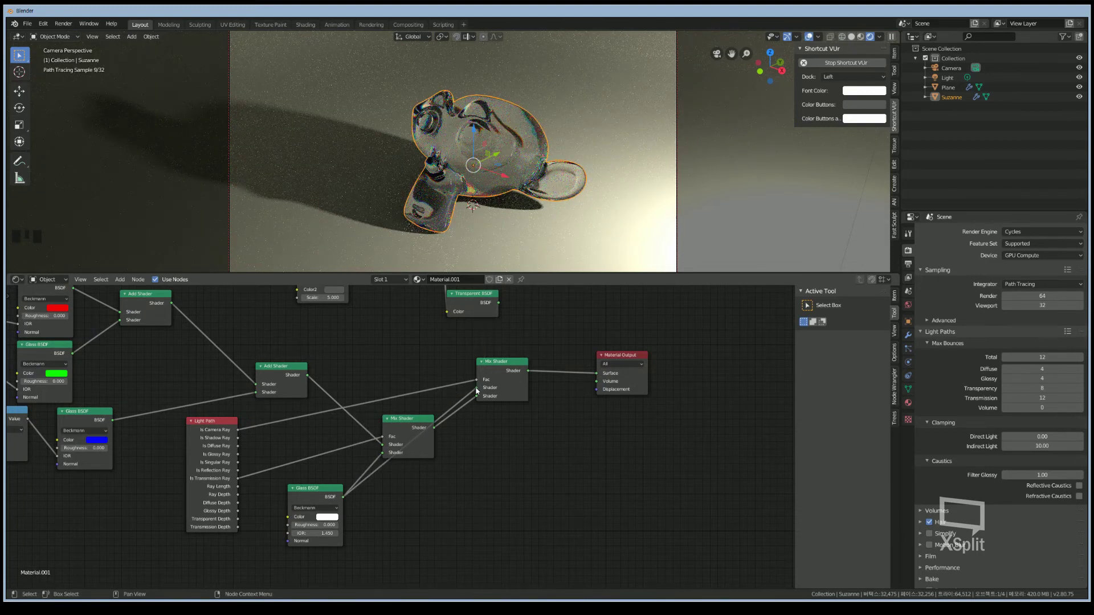
drag(471, 393, 456, 447)
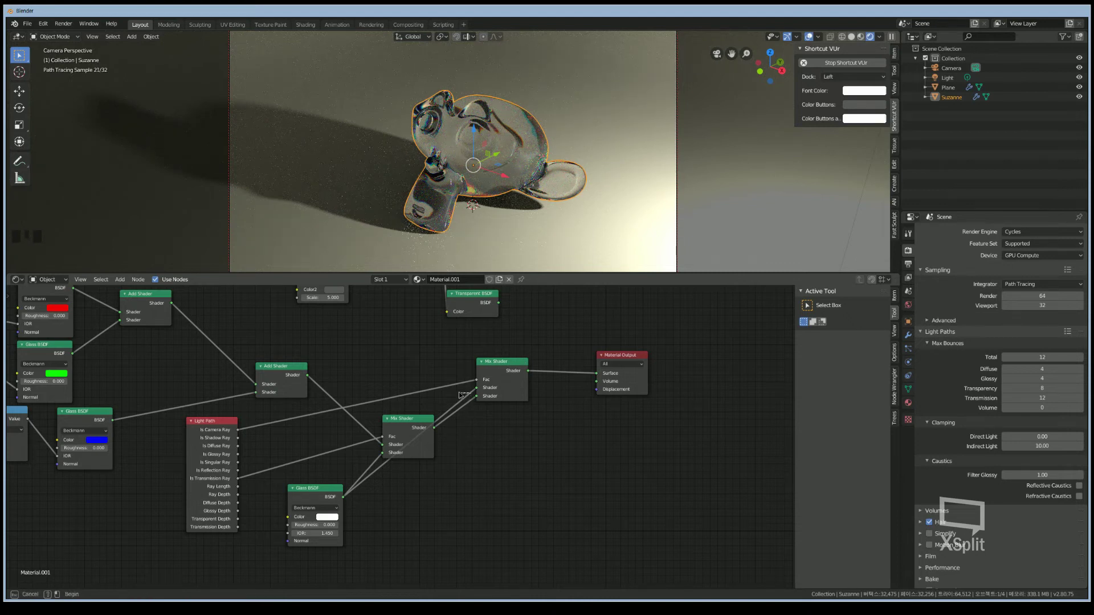
drag(459, 393, 459, 391)
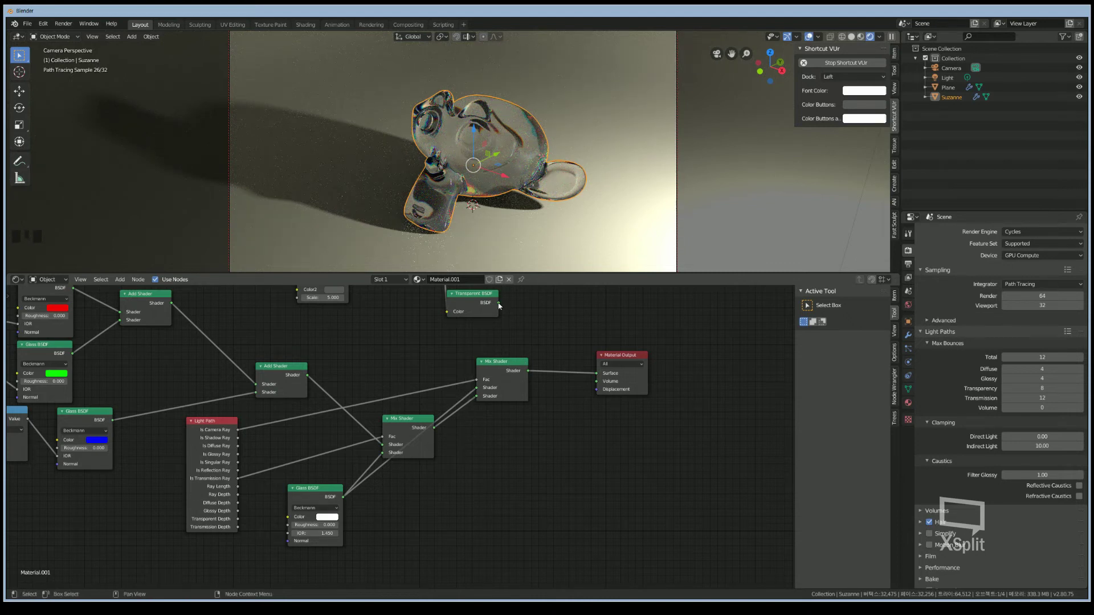
- Reconnect the Transparent BSDF to the first Shader input of the final Mix Shader, keeping the other Mix Shader in the second
drag(501, 315, 487, 398)
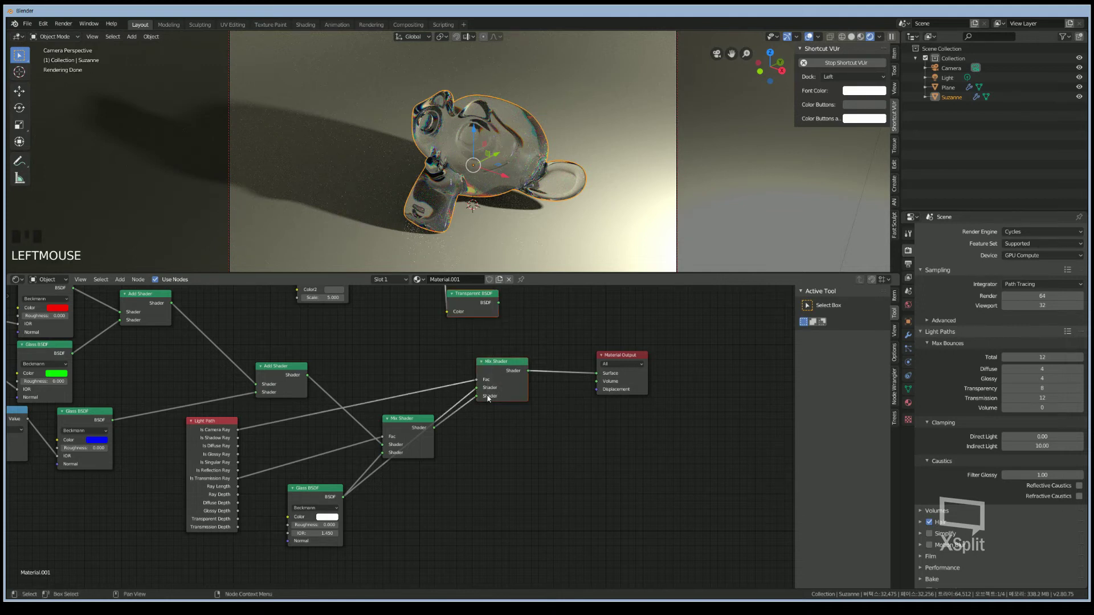
drag(498, 302, 477, 387)
click(477, 398)
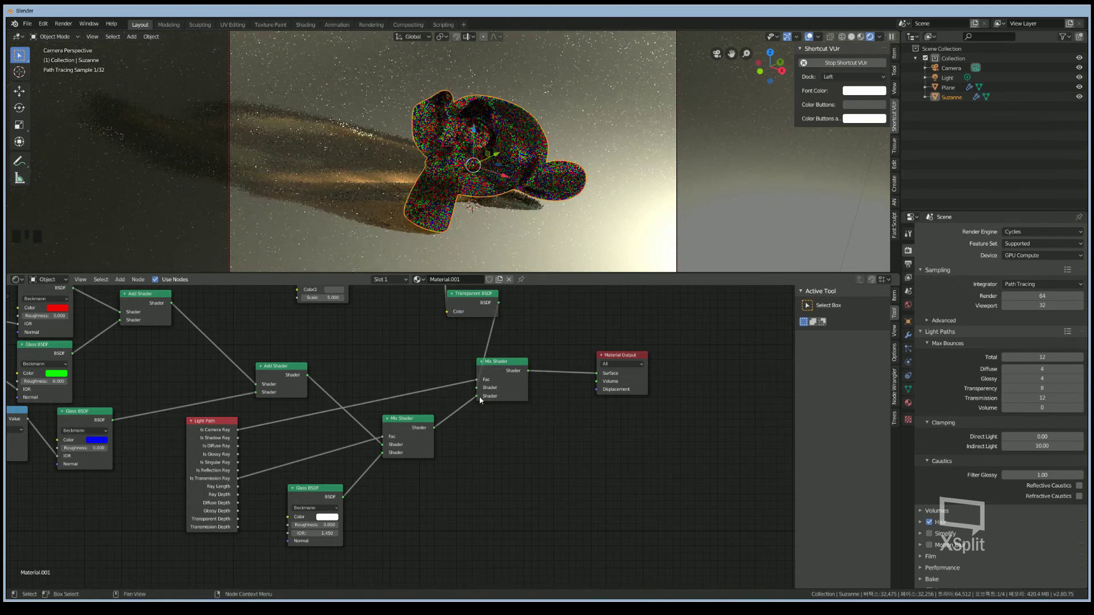
click(479, 391)
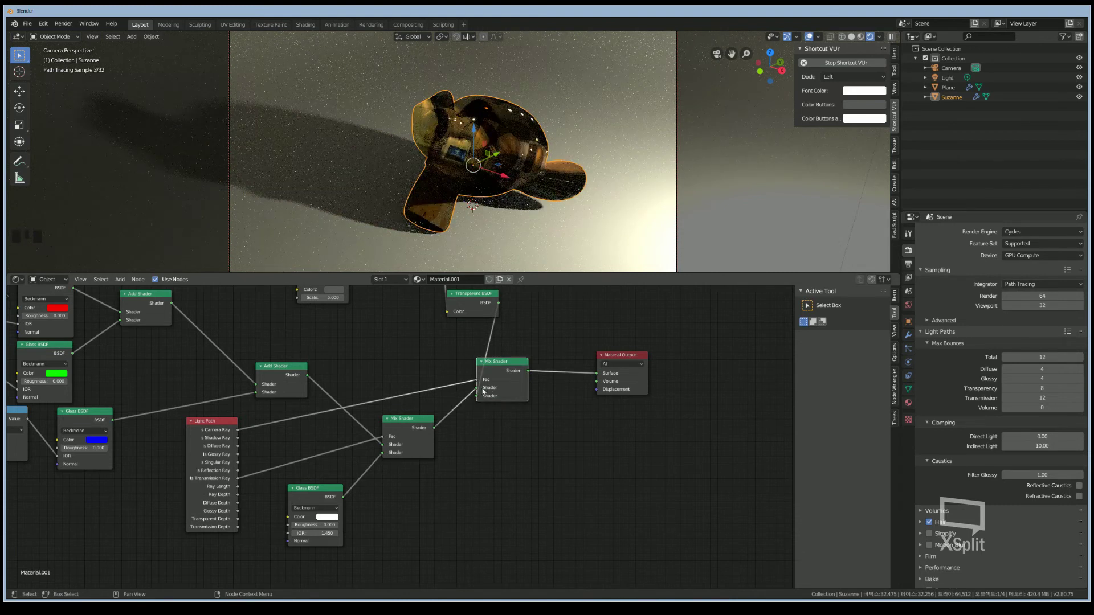
drag(482, 392, 477, 396)
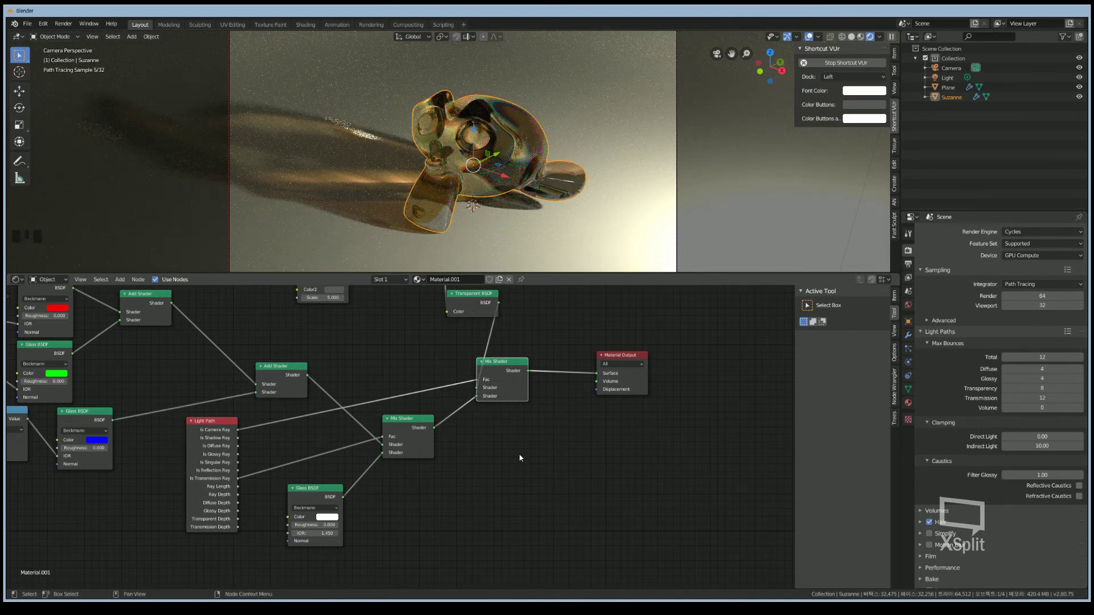
- Duplicate the final Mix Shader, insert the copy before the Material Output, and drive its Fac with the Light Path's Ray Length
click(507, 368)
key(shift+d)
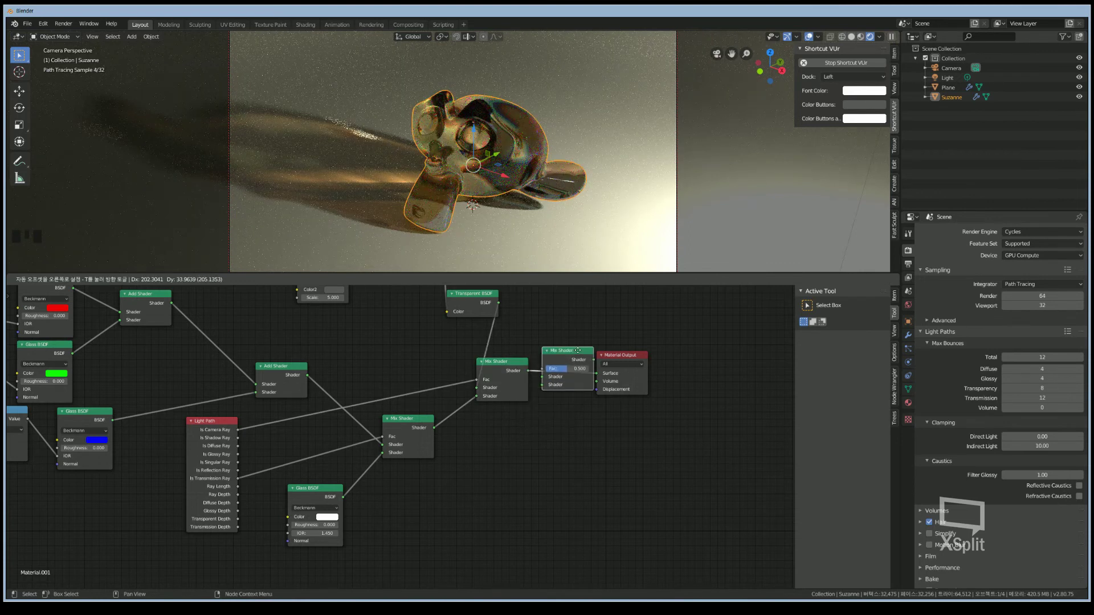
click(580, 353)
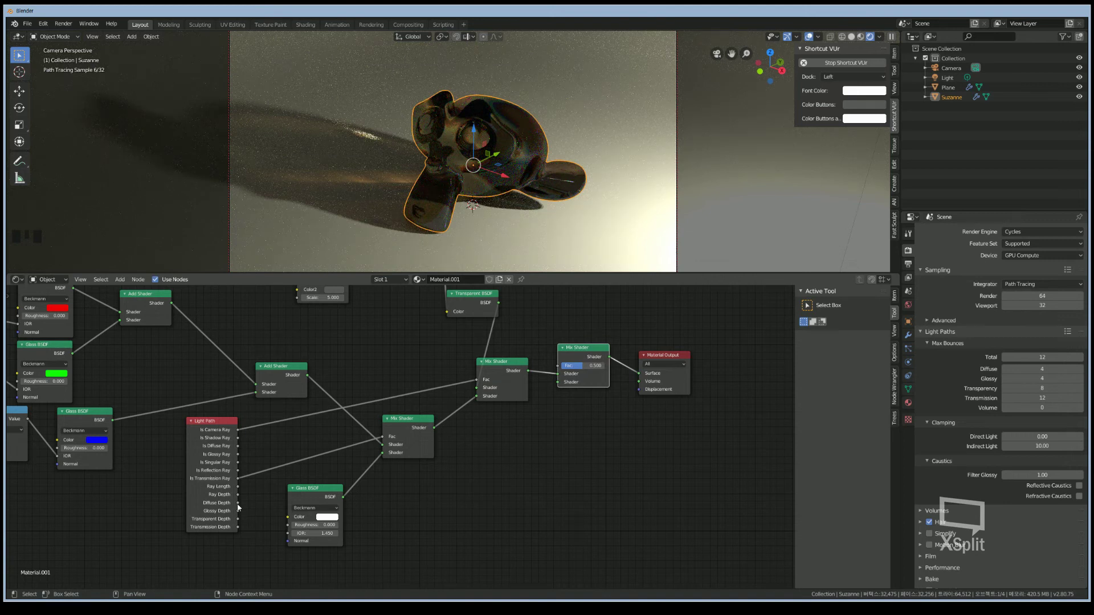
drag(238, 487, 562, 369)
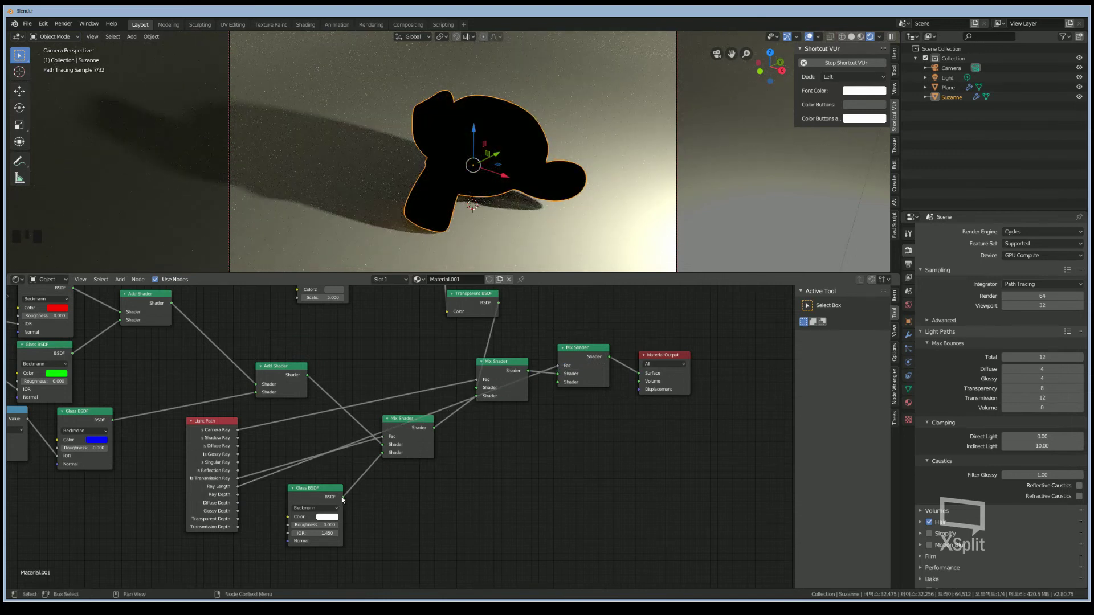
- Feed the white Glass BSDF into the new Mix Shader's first Shader input and move the previous Mix Shader to its second
drag(343, 497, 561, 383)
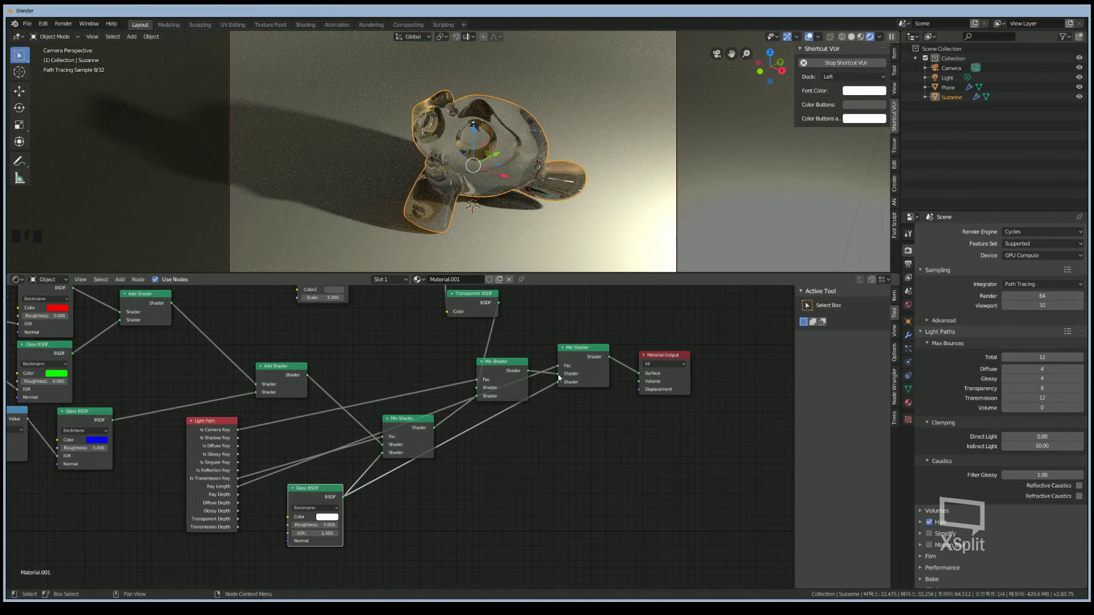
click(556, 376)
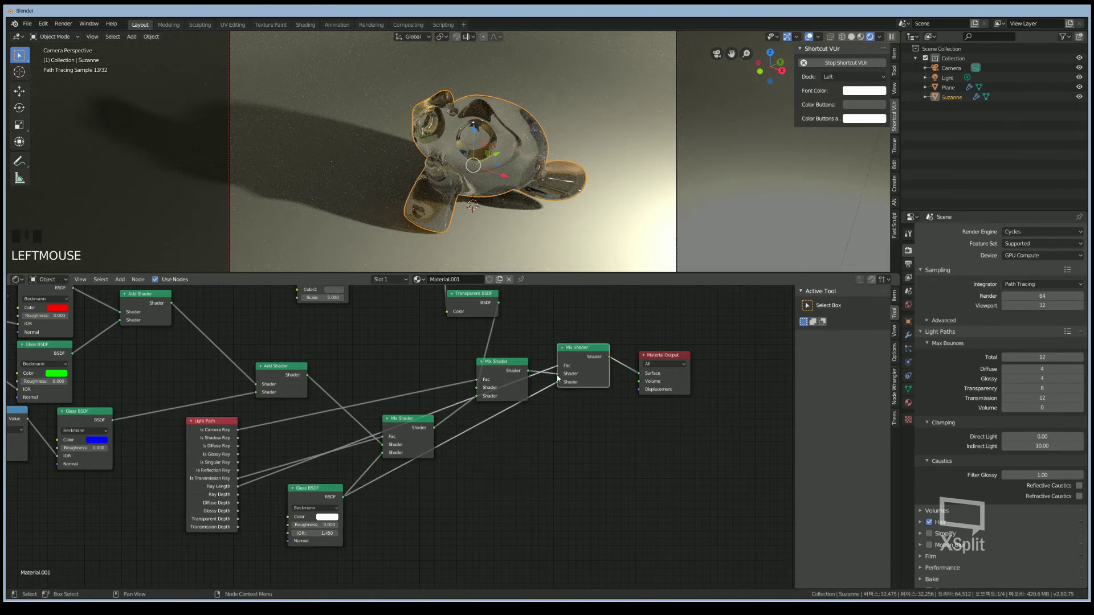
click(557, 382)
drag(556, 384, 556, 373)
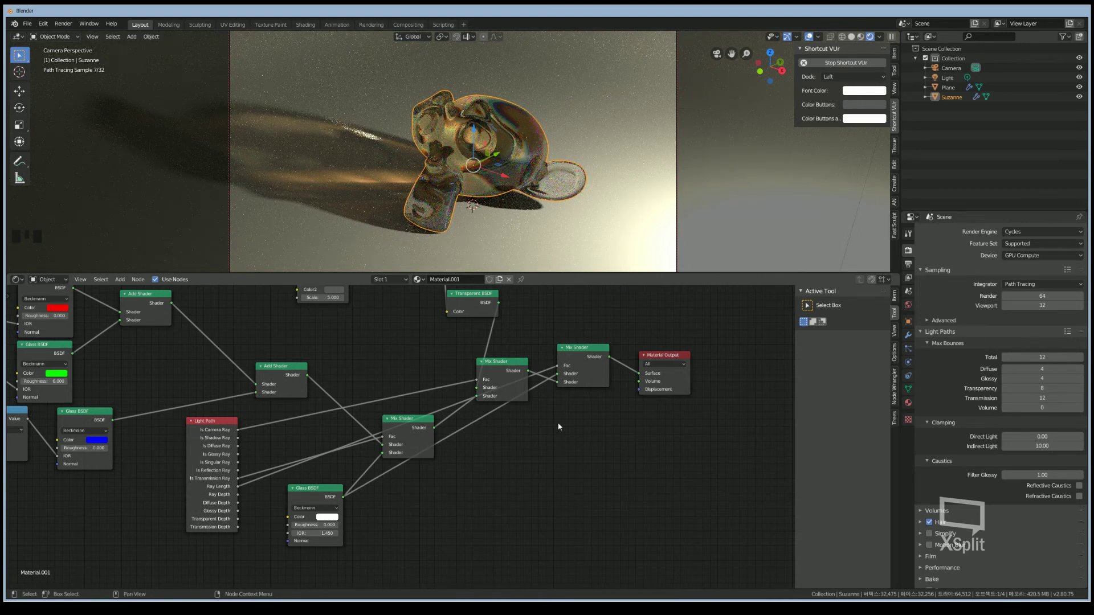
- Try disconnecting the white Glass BSDF from the Mix Shader it shares with the Add Shader, and reconnect it to the second Shader input
click(369, 459)
drag(377, 459, 358, 471)
click(382, 453)
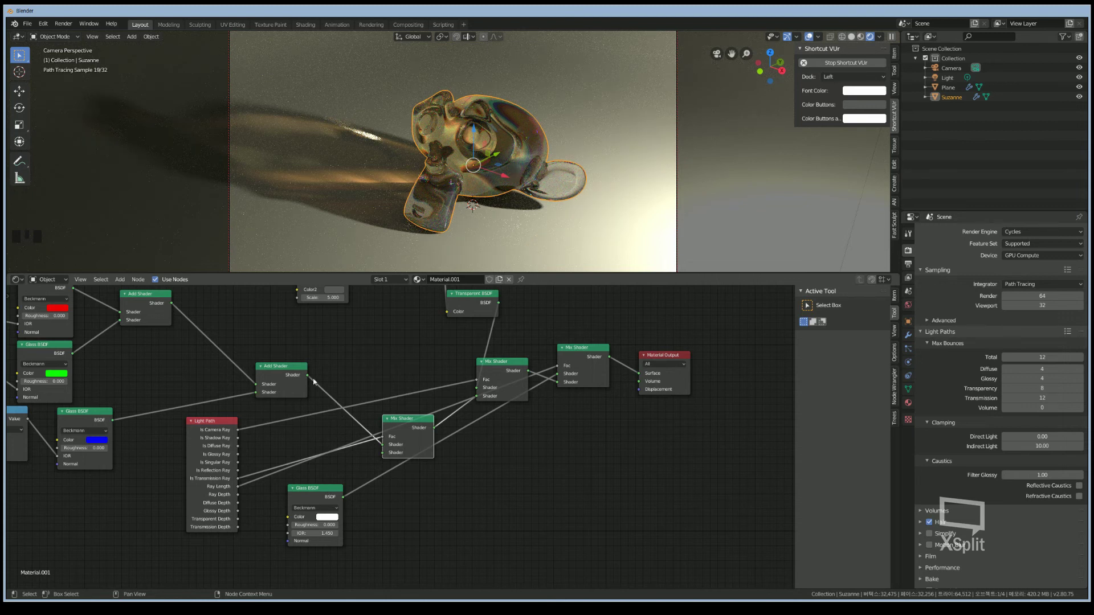
mouse_move(312, 380)
mouse_down()
mouse_move(488, 404)
mouse_move(393, 400)
mouse_move(360, 376)
mouse_up()
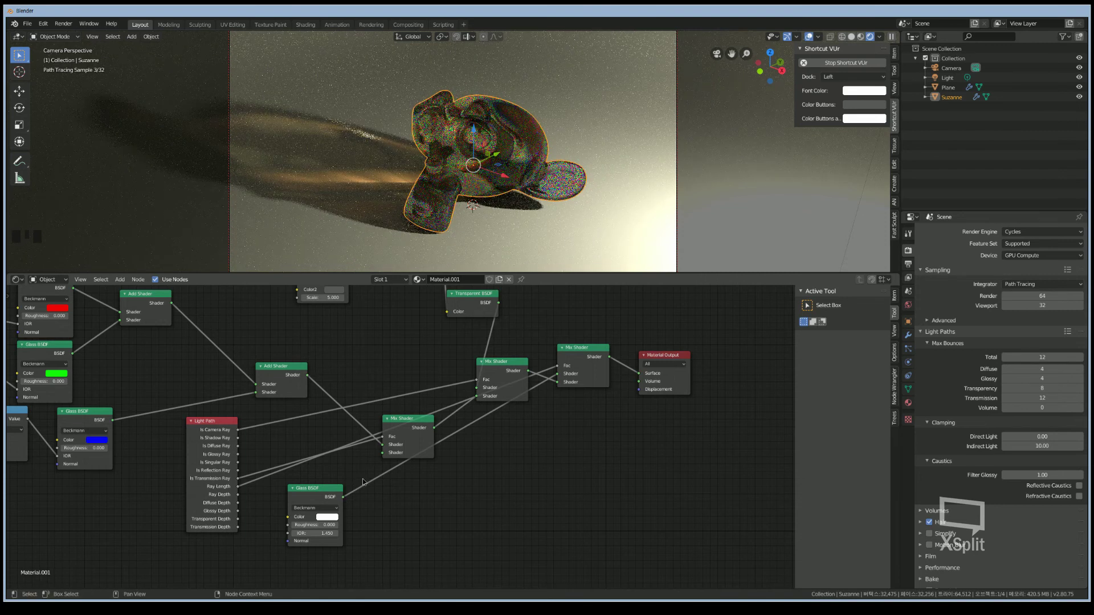
drag(343, 496, 385, 450)
click(385, 449)
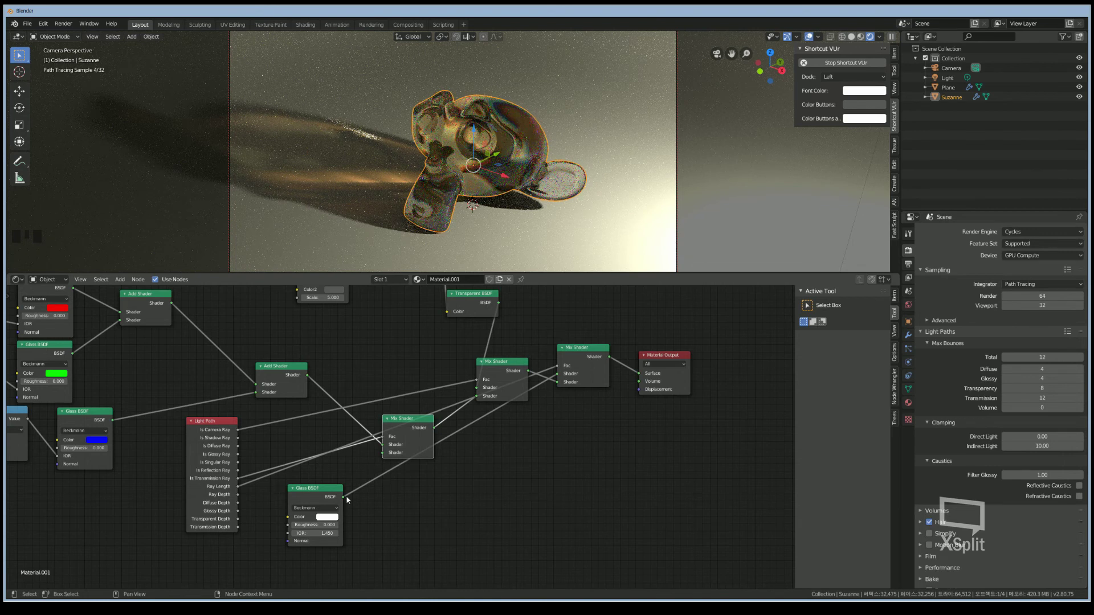
click(369, 462)
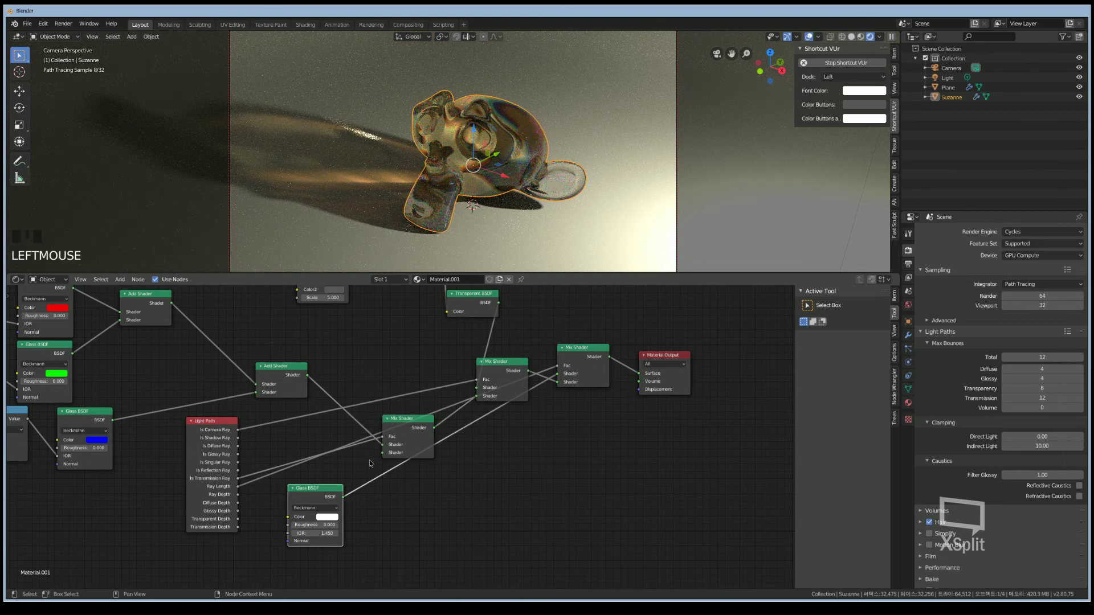
drag(343, 497, 382, 453)
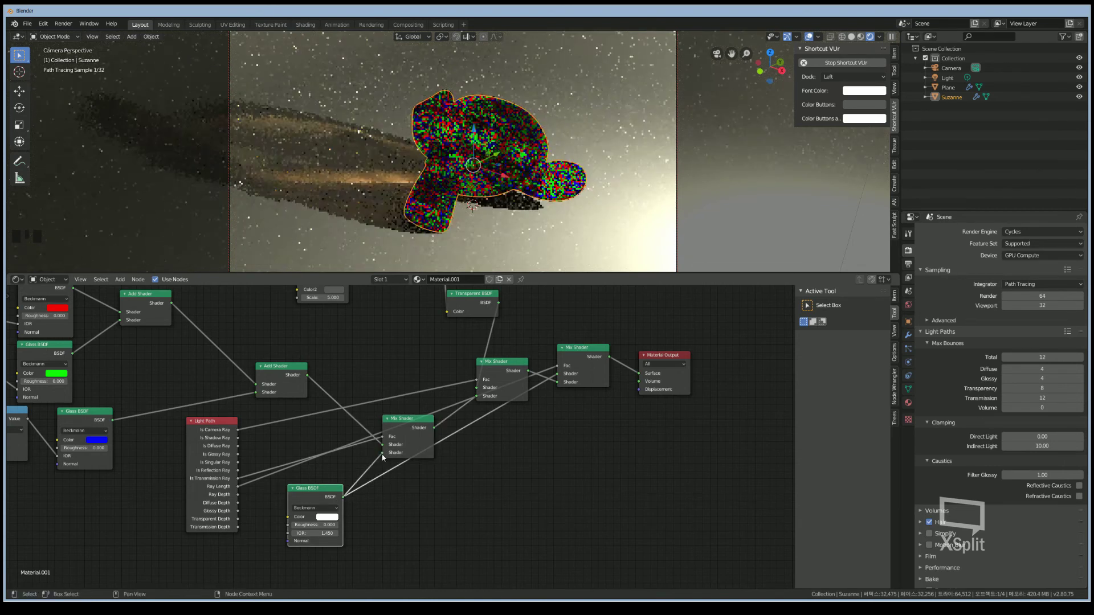
- Replace the white Glass BSDF in the last Mix Shader's first Shader input with a new Diffuse BSDF
click(556, 379)
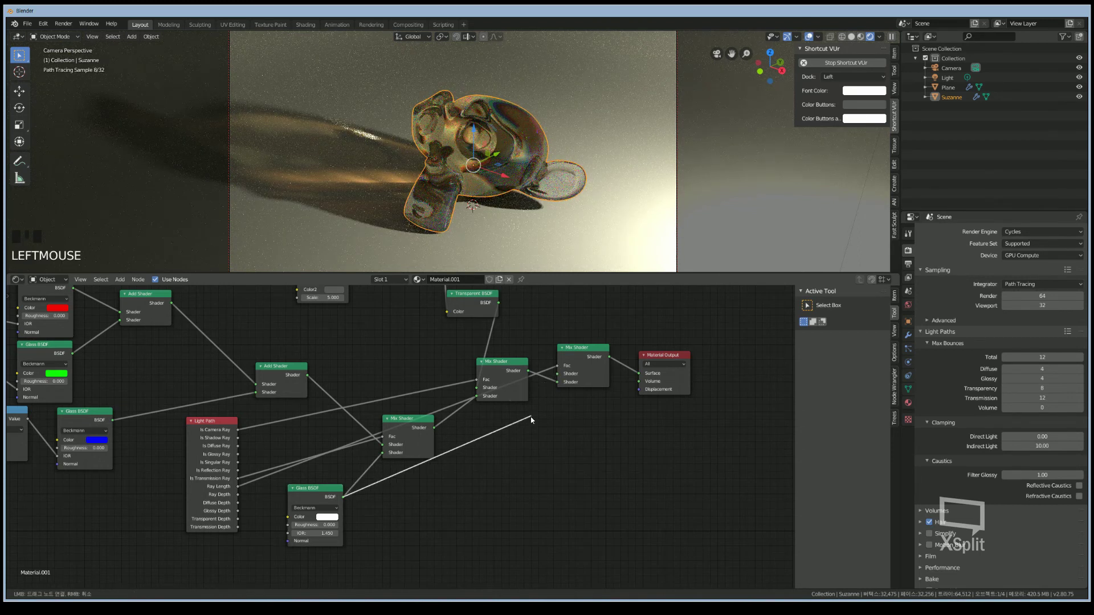
key(shift+a)
mouse_move(534, 469)
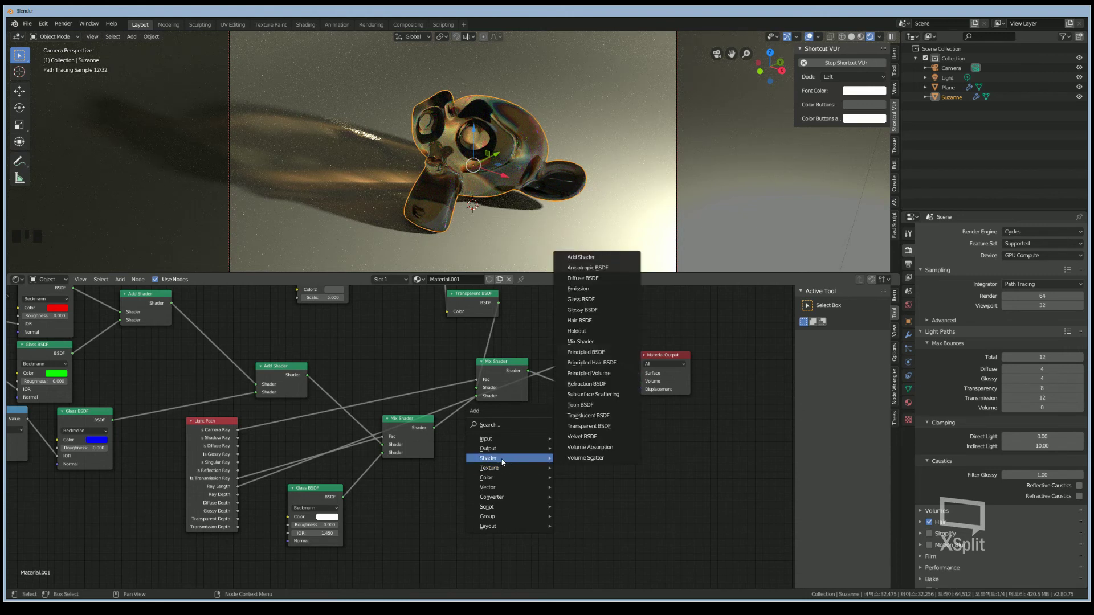
click(582, 279)
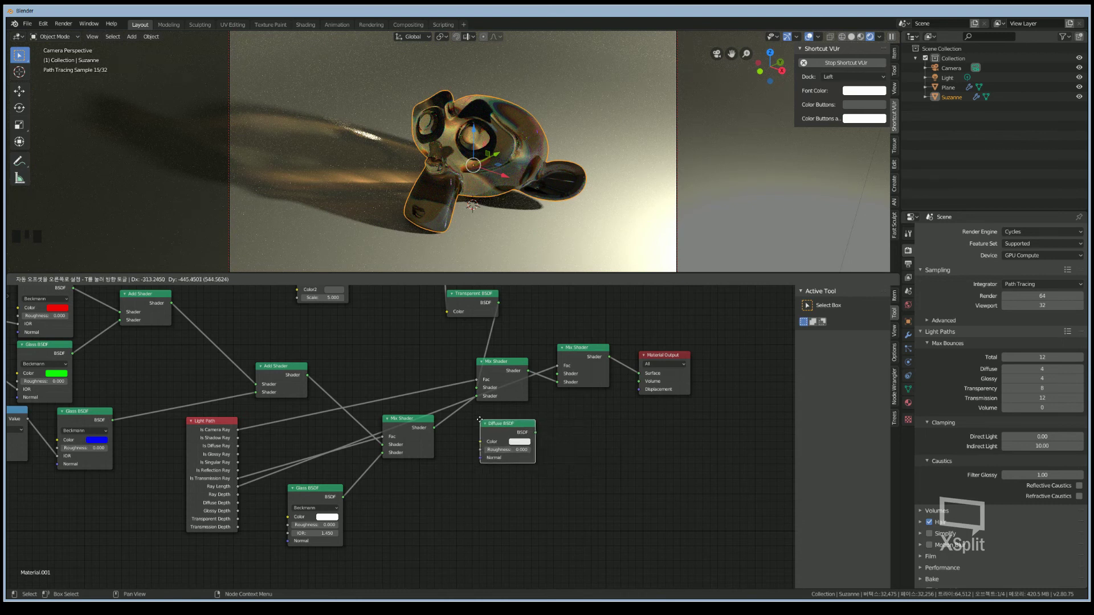
click(482, 423)
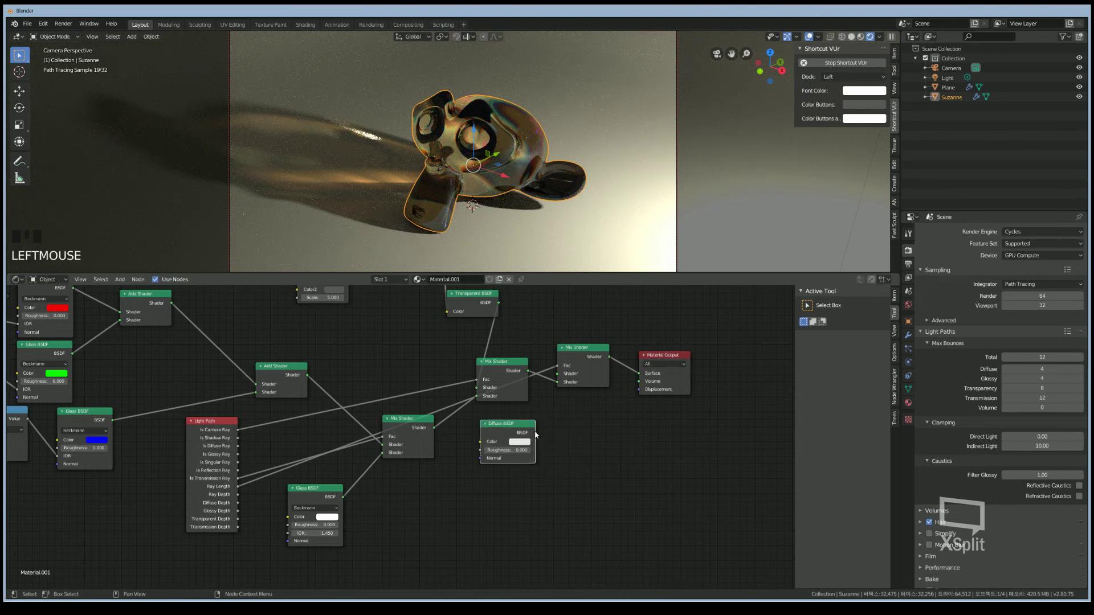
drag(551, 420, 561, 387)
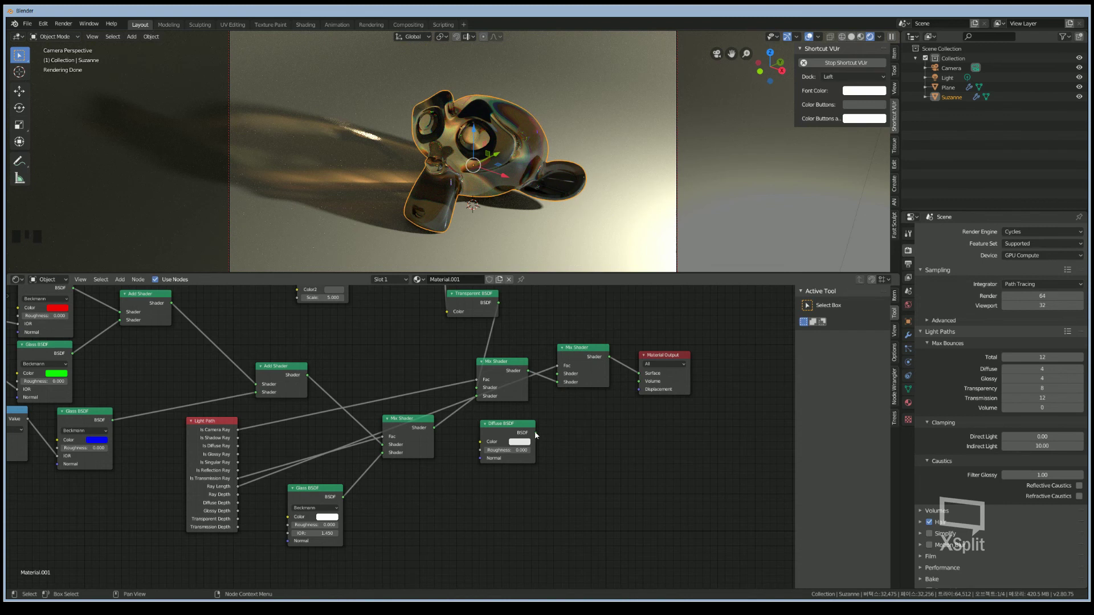
drag(535, 434, 572, 381)
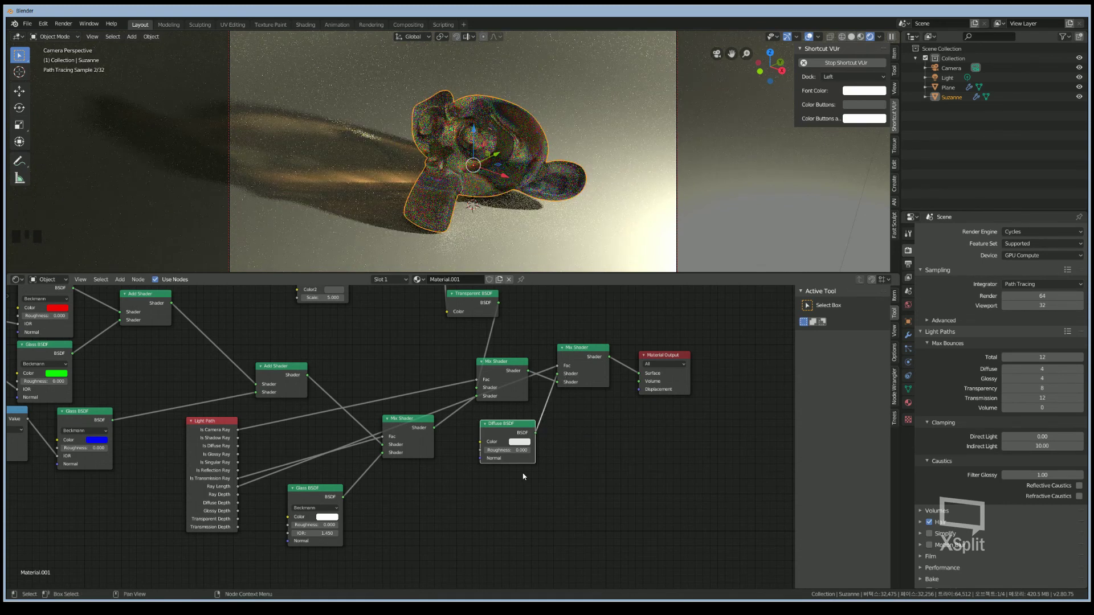
- Try several pale tints and a saturated magenta as the Diffuse BSDF's color
click(519, 442)
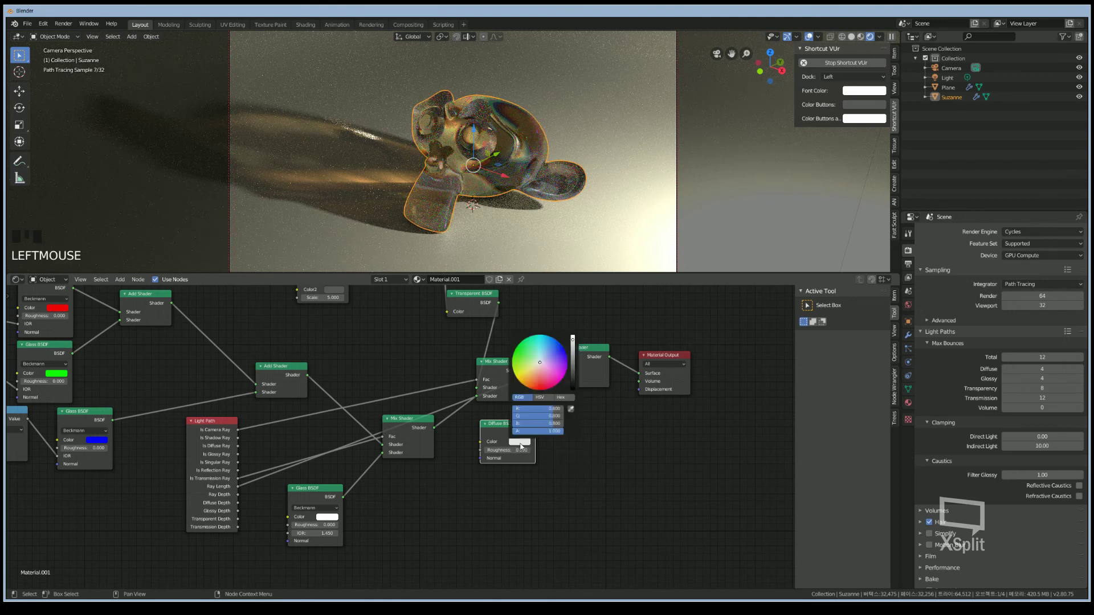
click(544, 364)
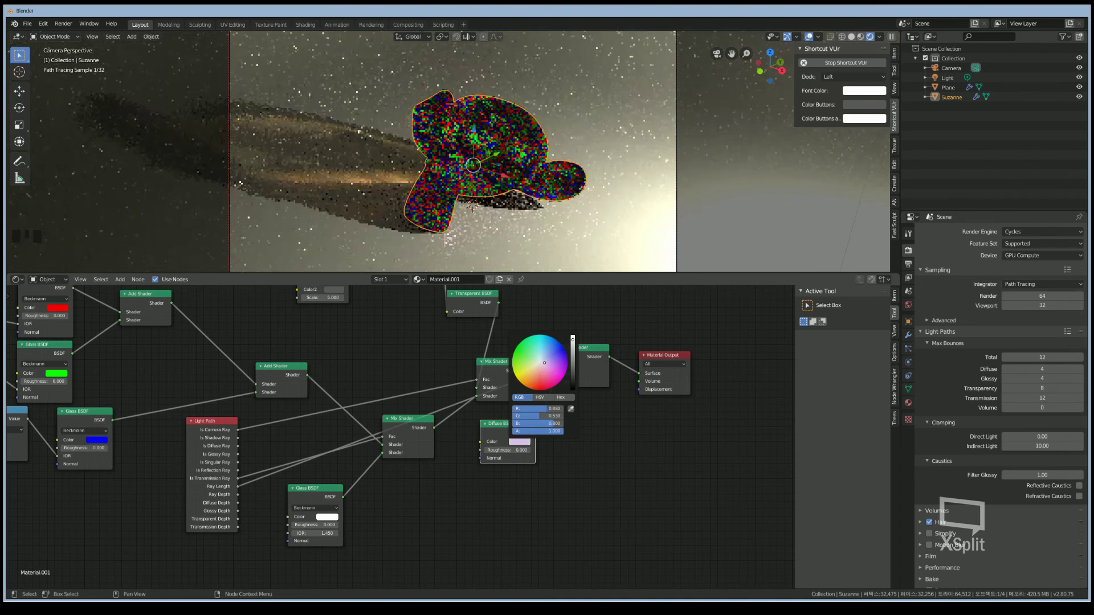
click(541, 361)
click(540, 361)
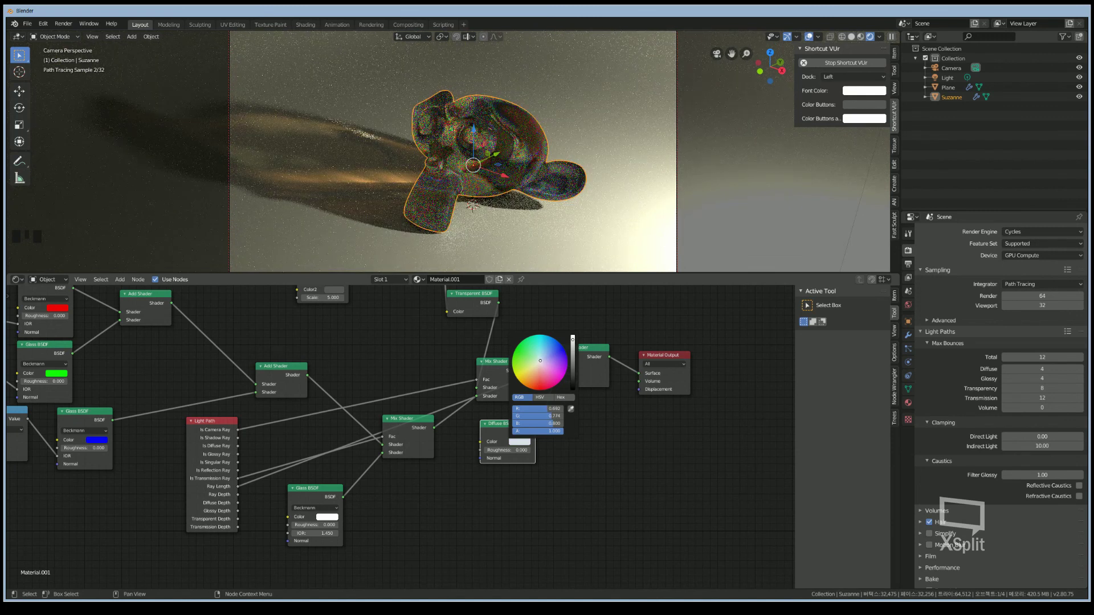
click(539, 361)
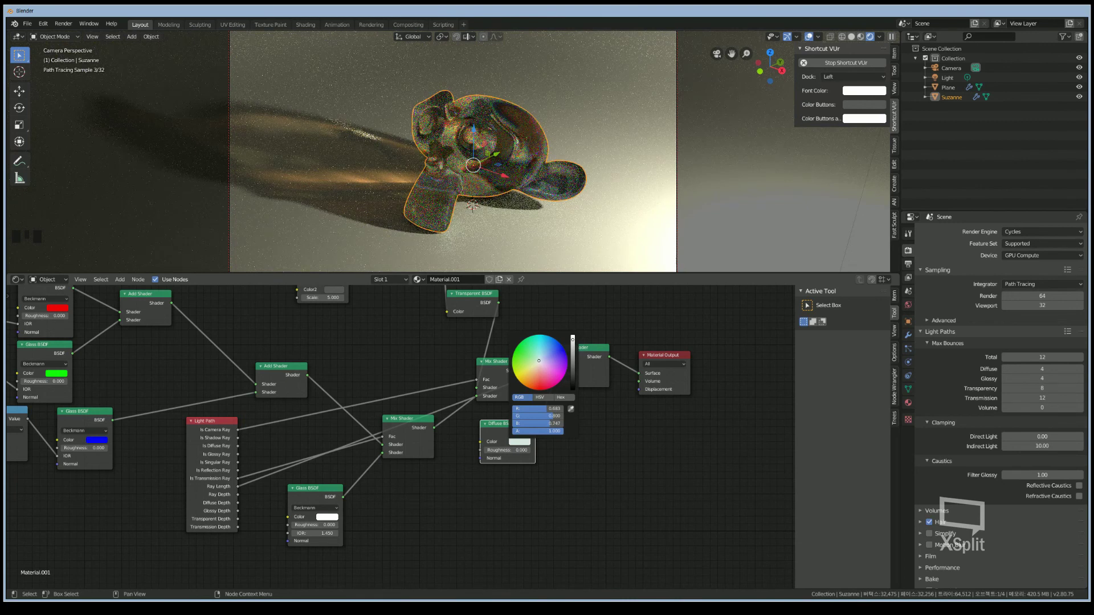
drag(539, 360, 537, 361)
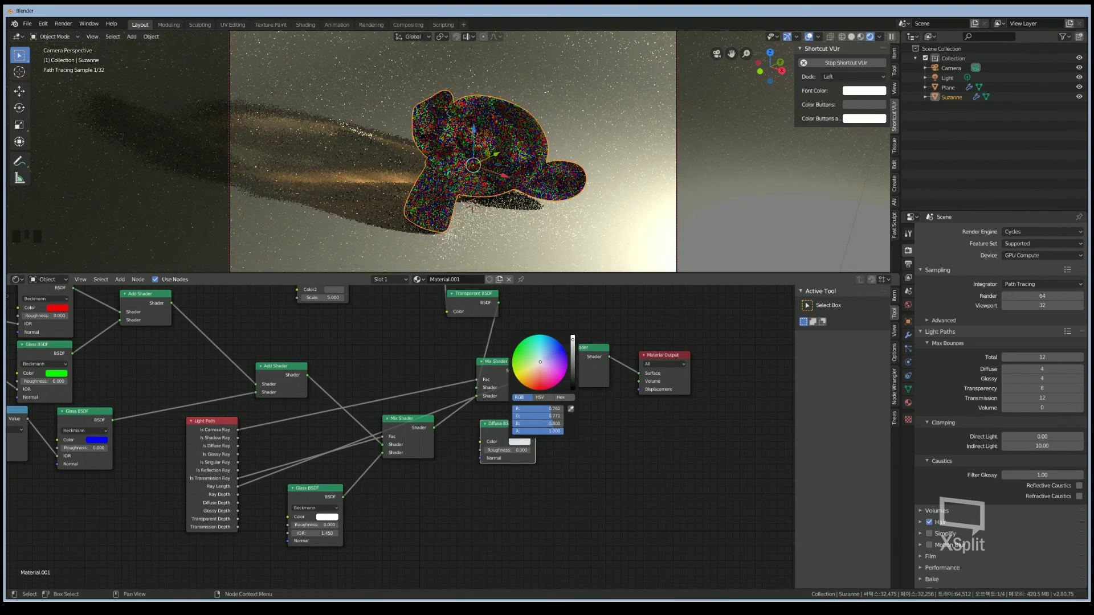
click(567, 378)
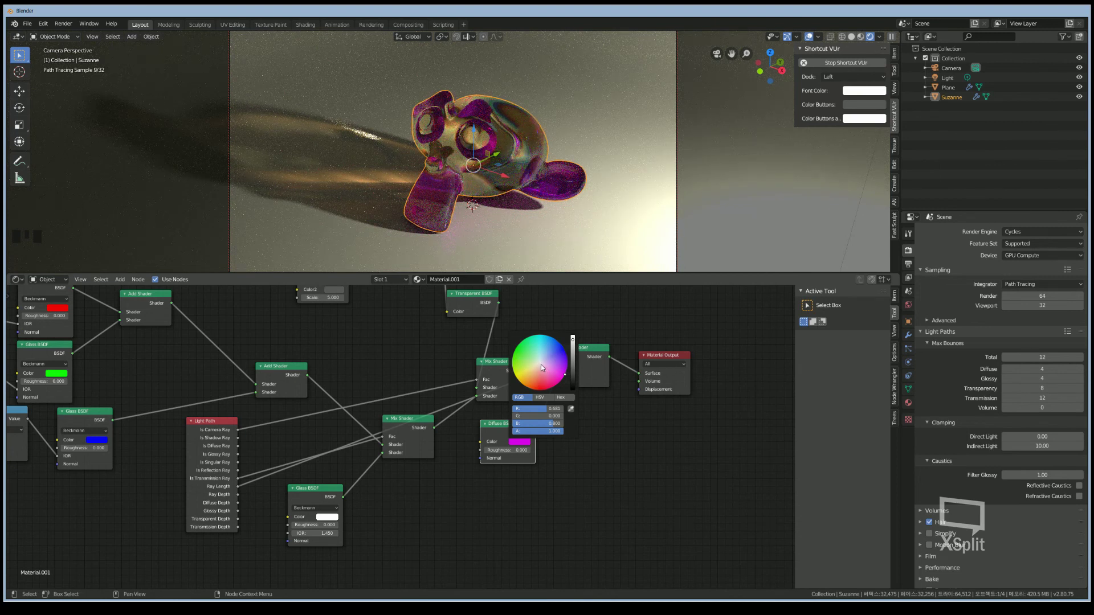
- Set the Diffuse BSDF's color back to a nearly neutral white and darken it to light grey
click(540, 365)
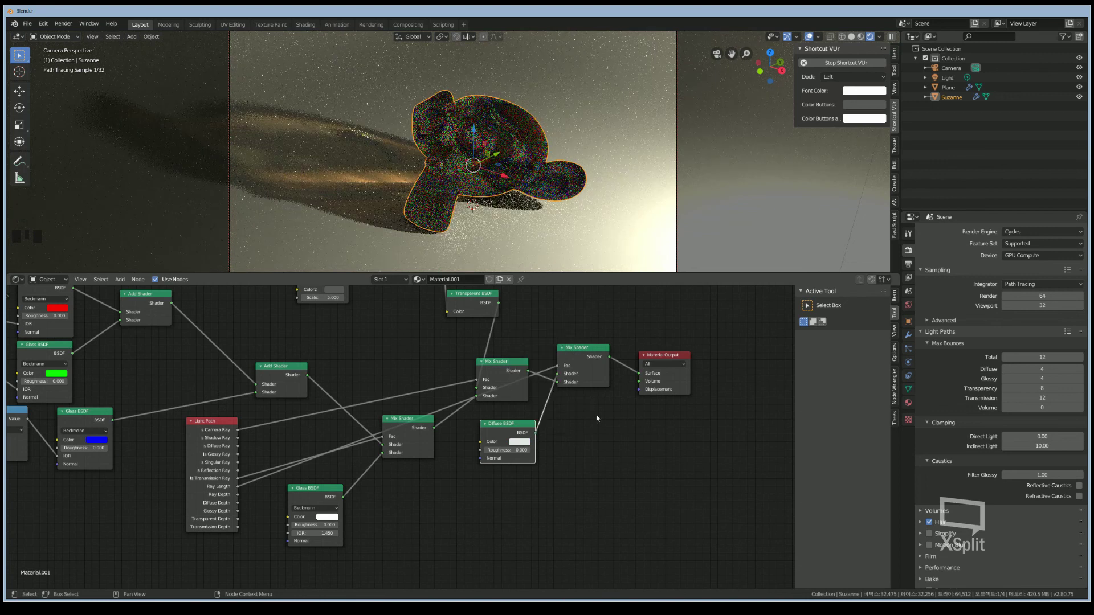
click(519, 444)
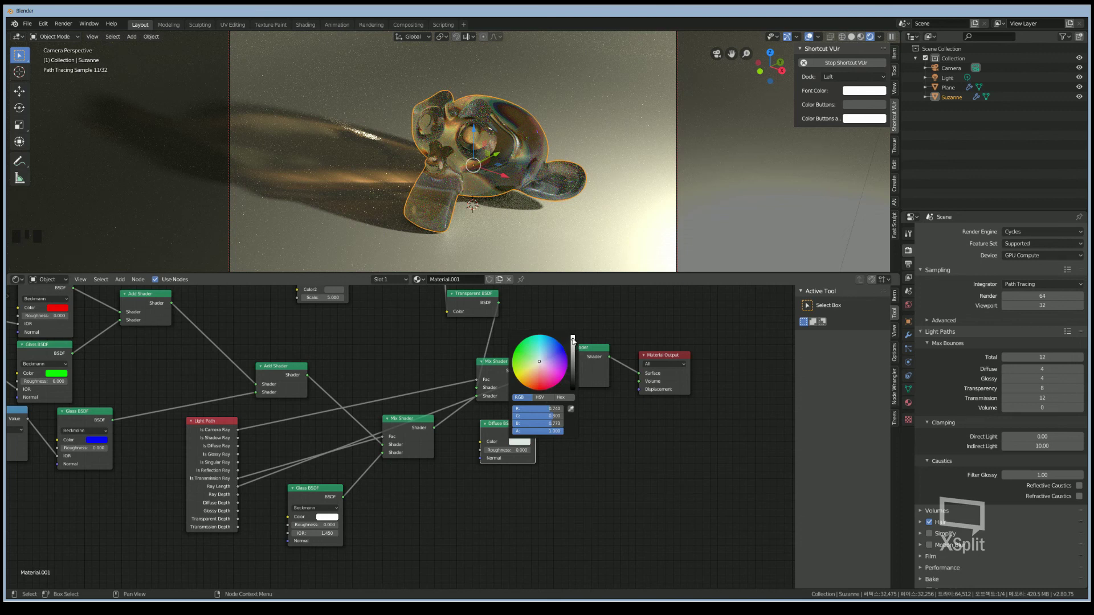
drag(573, 340, 574, 349)
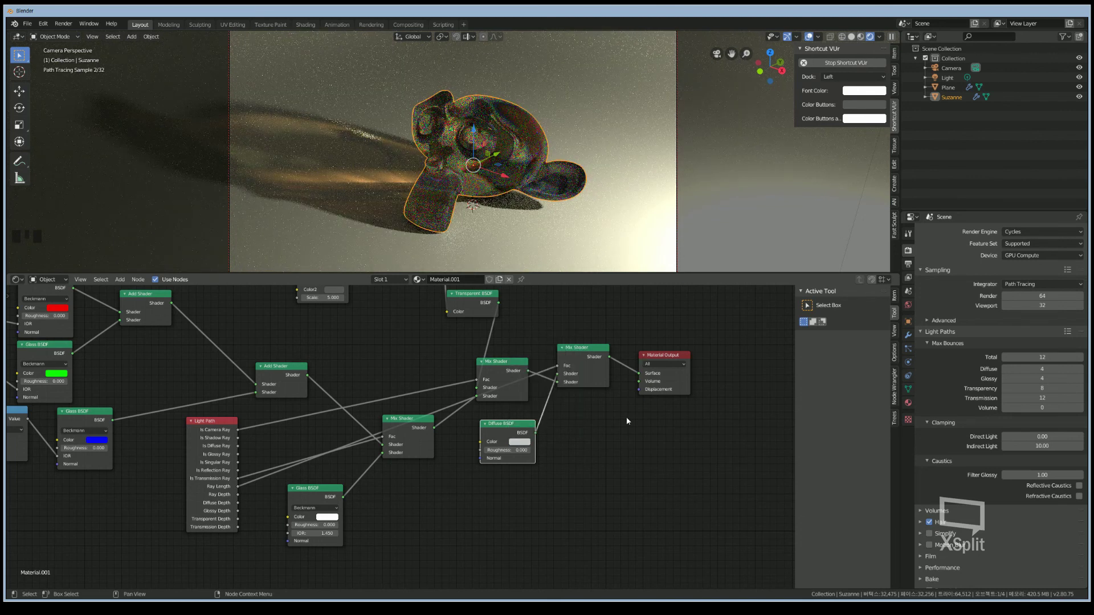